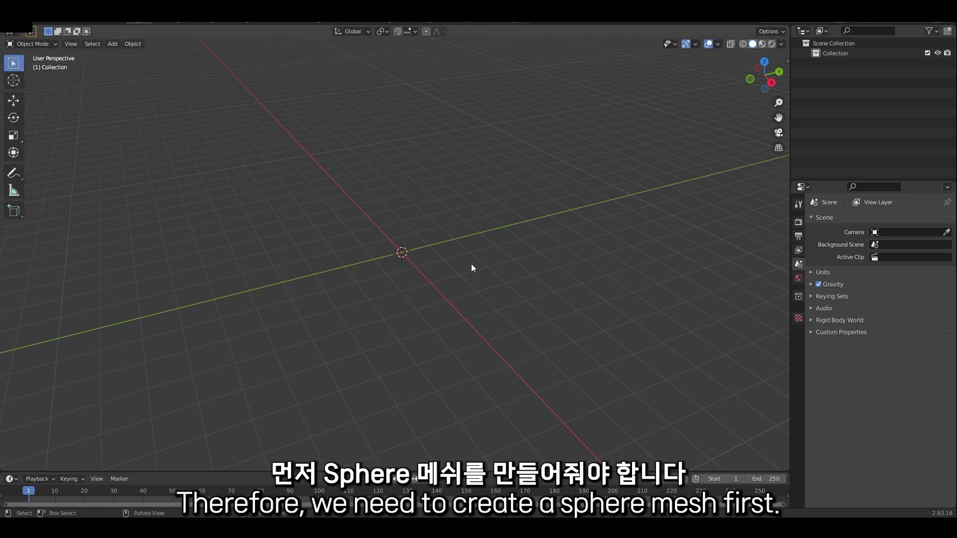
- Add a UV sphere mesh at the centre of the scene
key("shift+a")
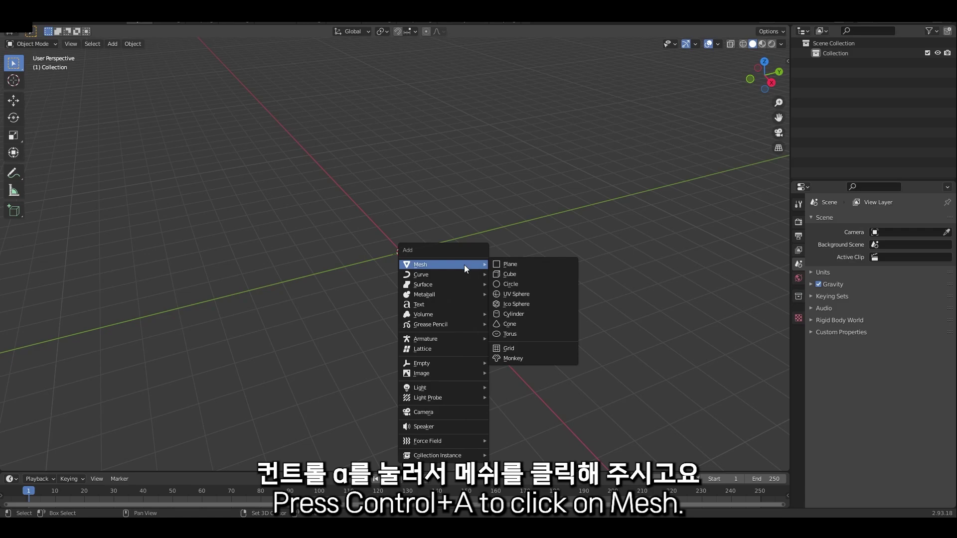
left_click(522, 293)
scroll(455, 240, "up", 6)
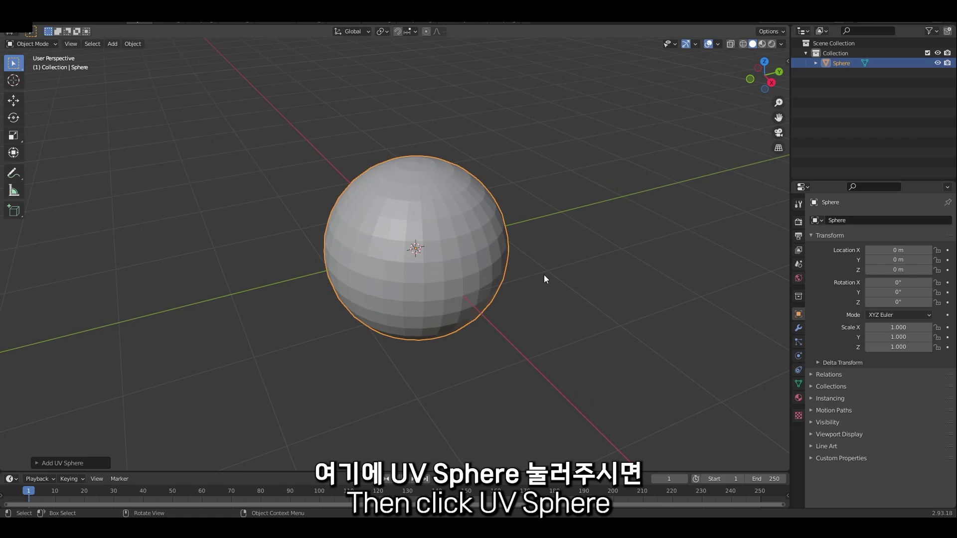
mouse_move(543, 274)
middle_mouse_down()
mouse_move(586, 259)
mouse_move(547, 259)
mouse_move(539, 270)
middle_mouse_up()
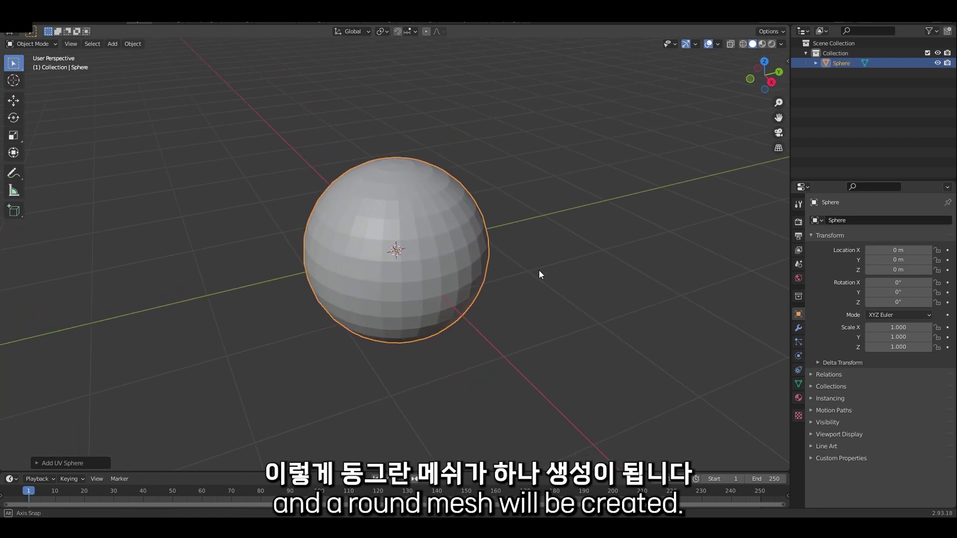
- Add a Subdivision Surface modifier to the sphere
left_click(797, 328)
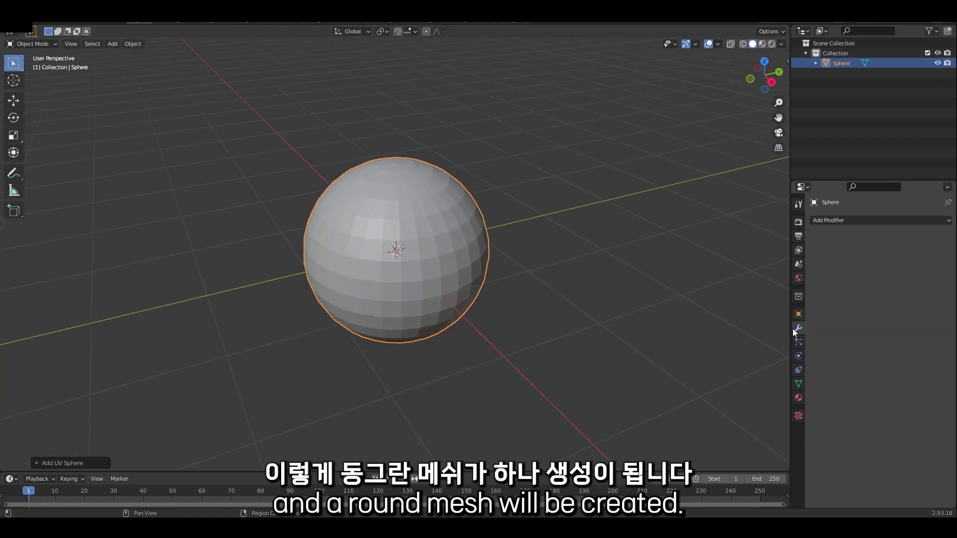
left_click(841, 222)
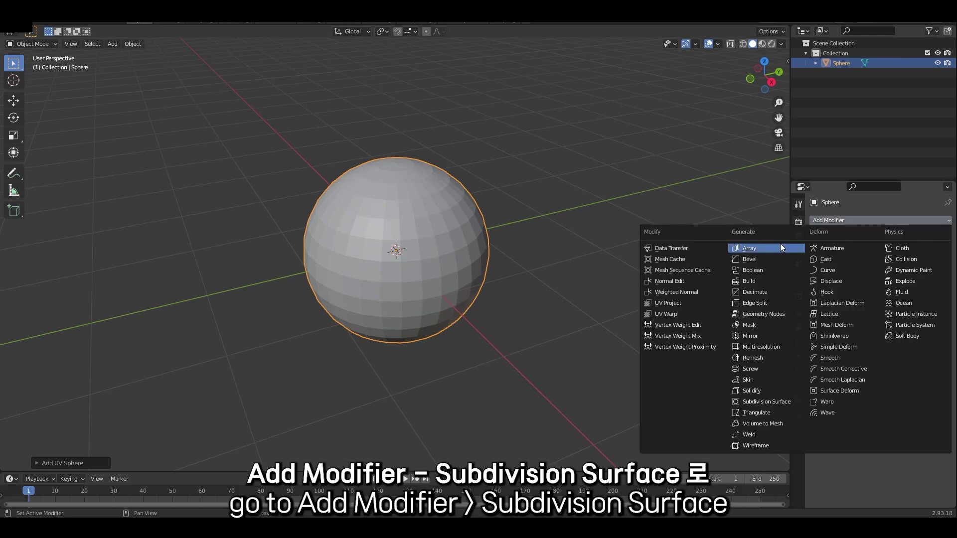
left_click(755, 402)
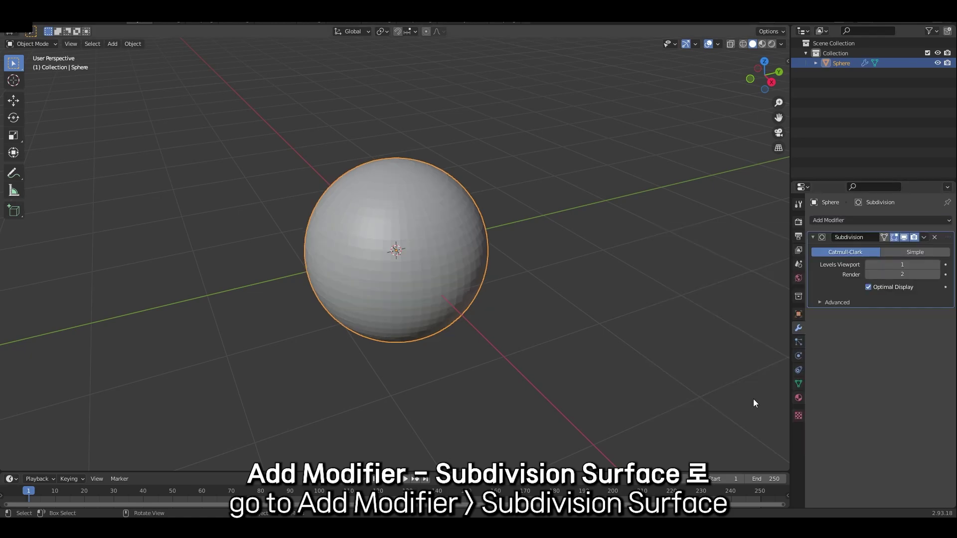
middle_click_drag(523, 262, 467, 271)
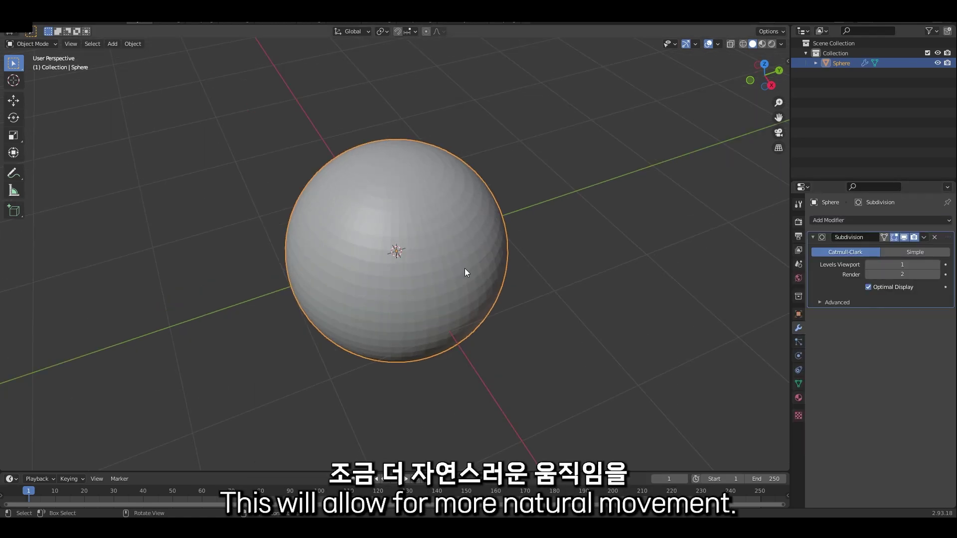
- Apply smooth shading to the sphere and deselect it
right_click(434, 253)
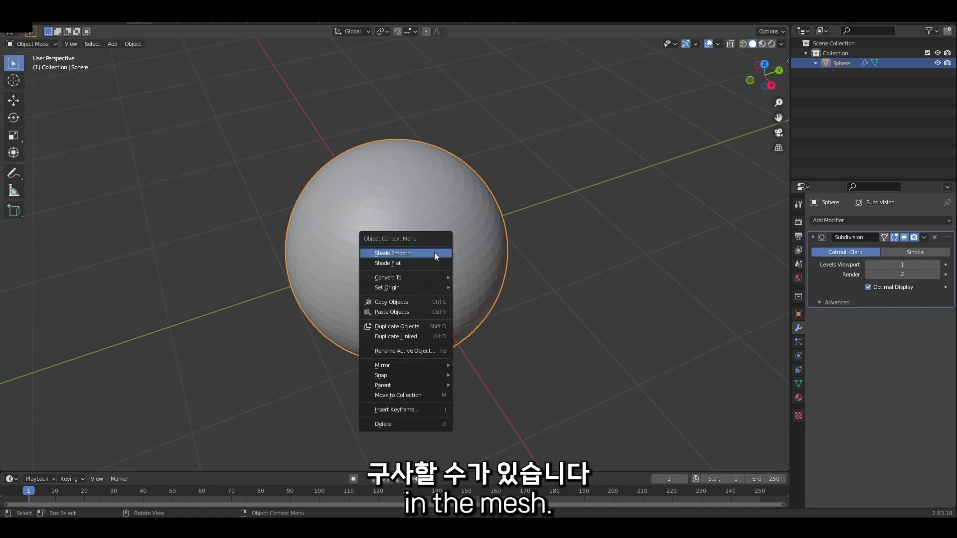
left_click(434, 252)
left_click(557, 231)
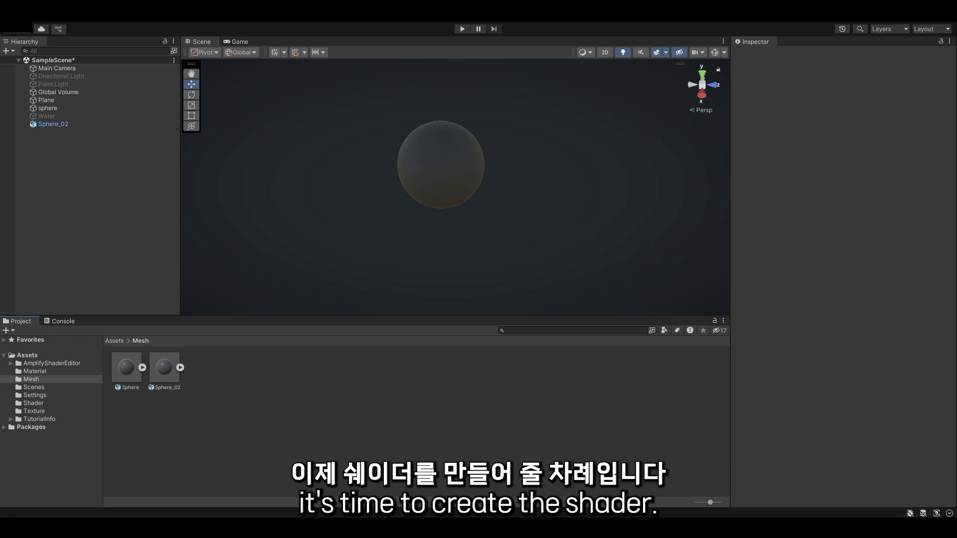
- In Unity's Shader folder, create a Universal Unlit Amplify shader named Water and set its Surface to Transparent
left_click(34, 402)
right_click(267, 381)
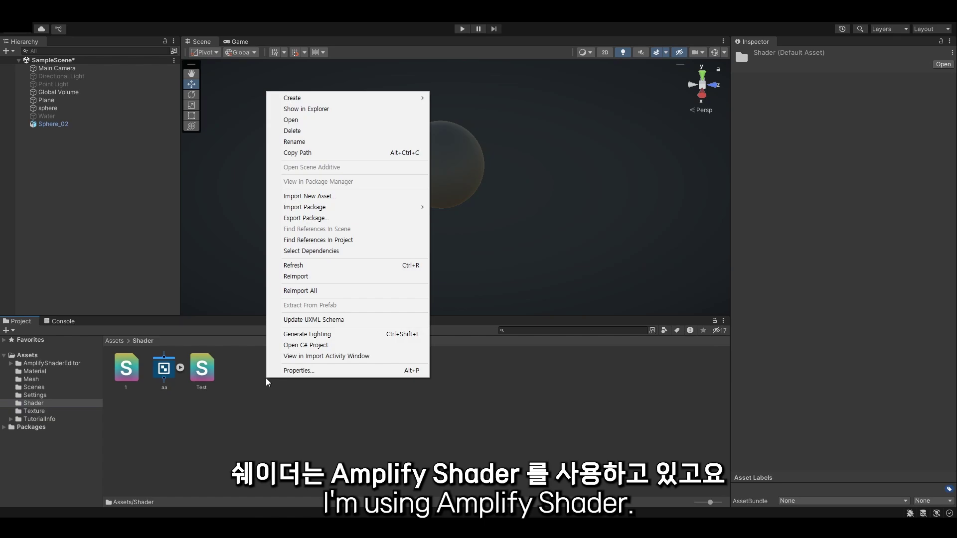
mouse_move(356, 100)
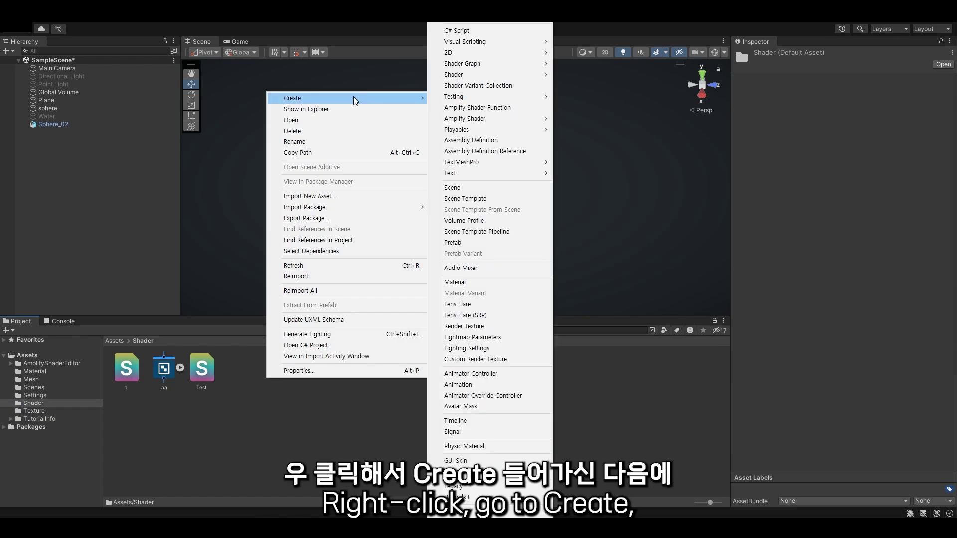
mouse_move(491, 122)
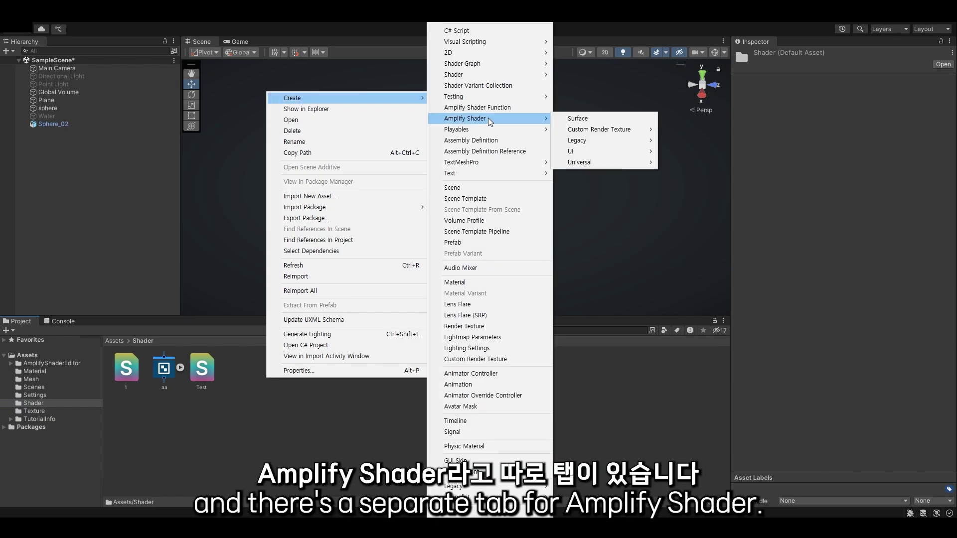
mouse_move(581, 129)
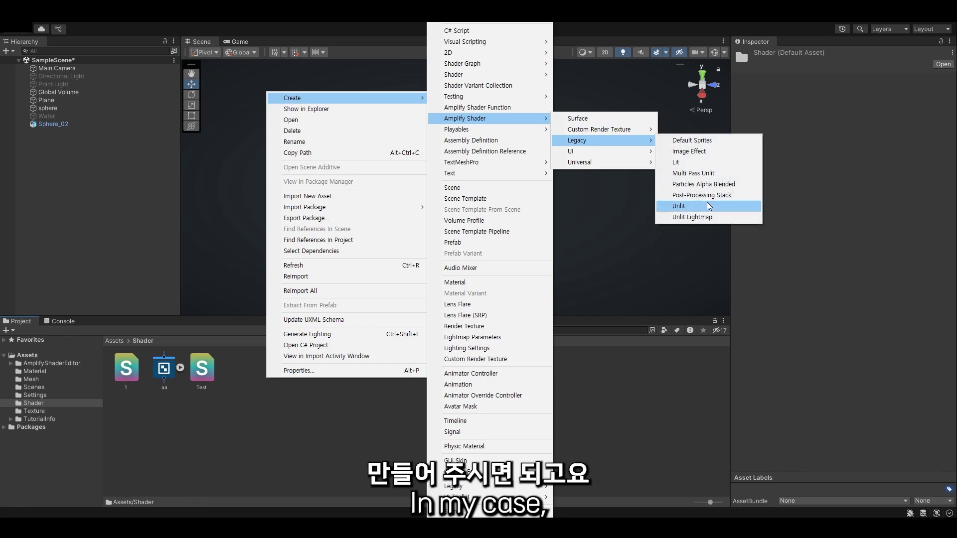
mouse_move(579, 162)
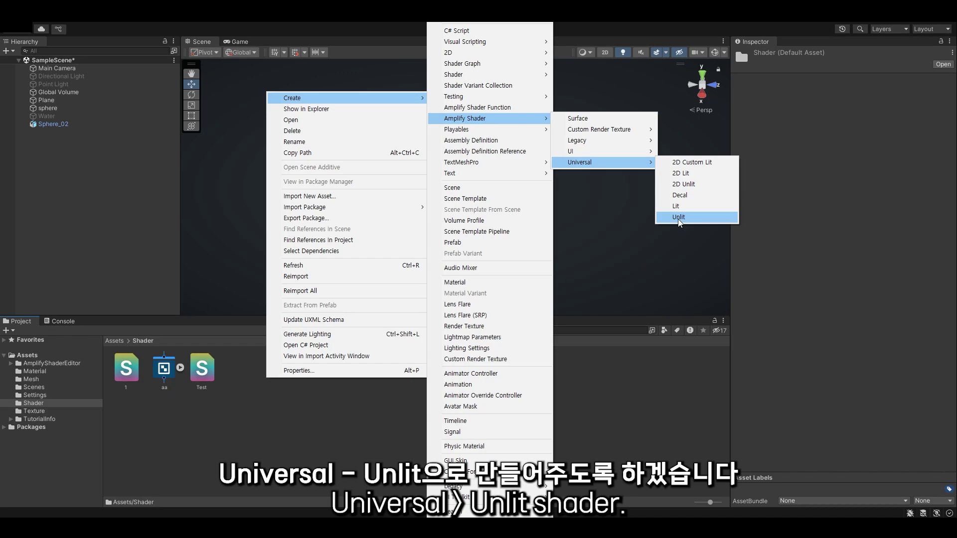
left_click(679, 217)
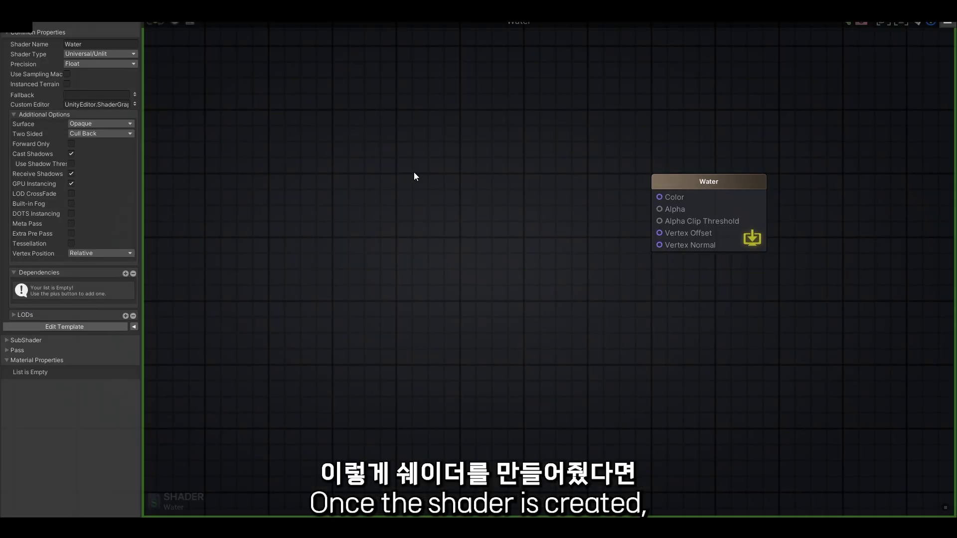
left_click(95, 124)
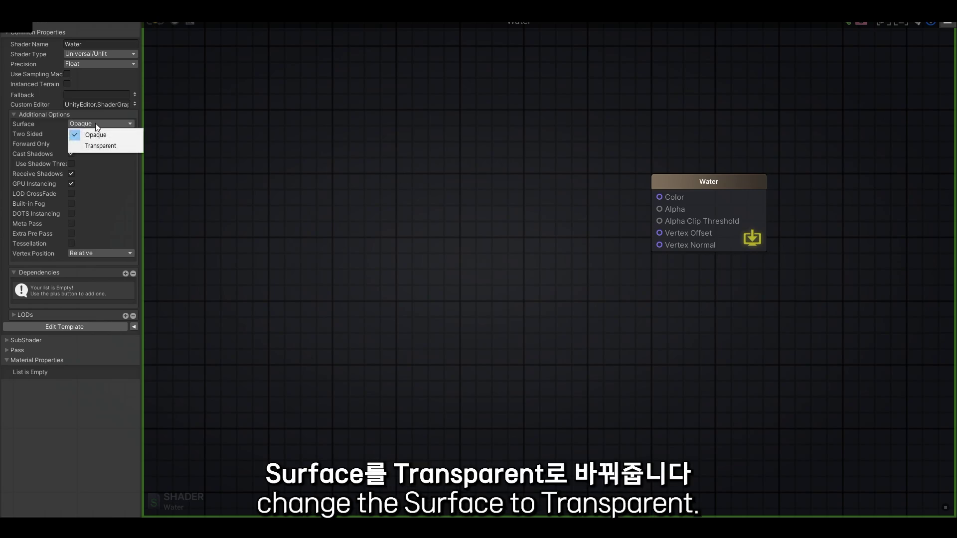
left_click(102, 146)
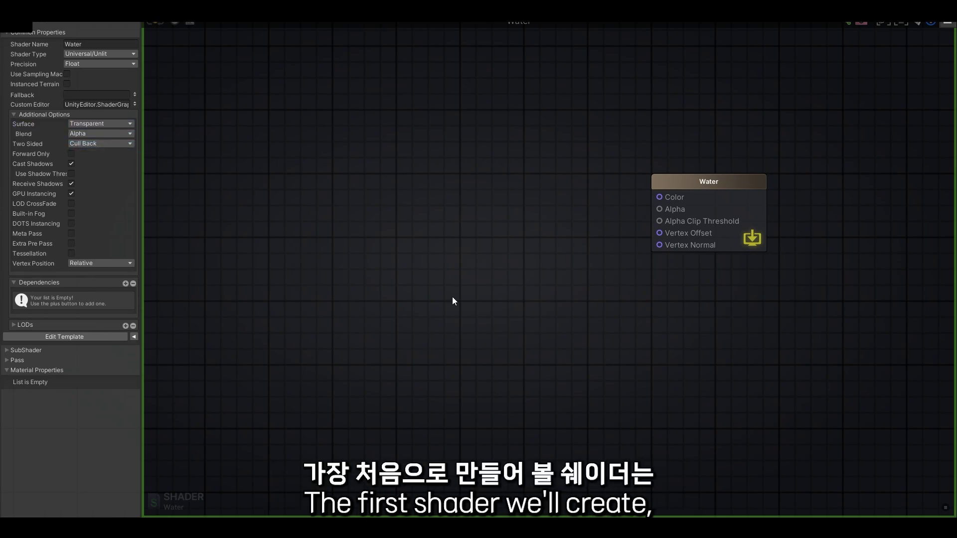
- Add a Texture Sample node to the Water shader graph and rename it Vertex Position
middle_click_drag(453, 297, 500, 289)
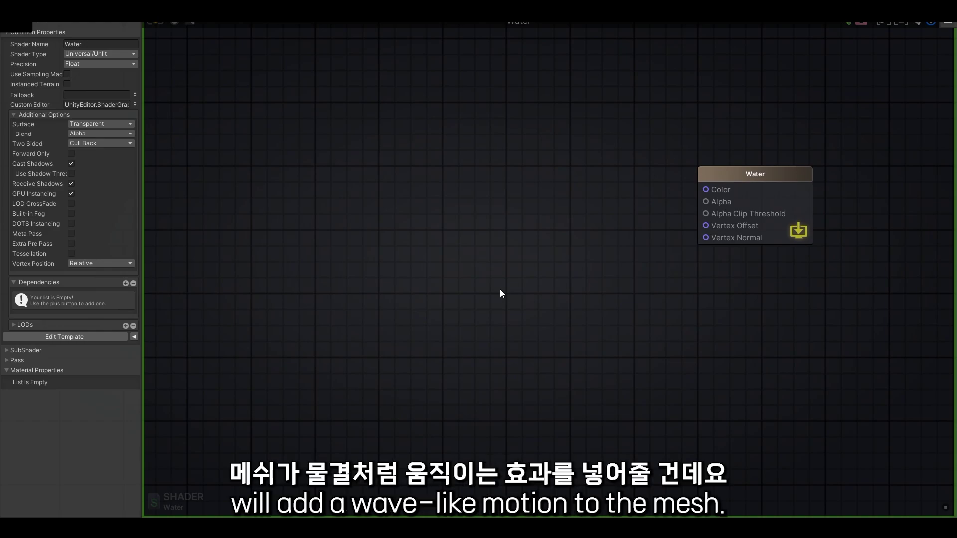
middle_click_drag(500, 290, 513, 293)
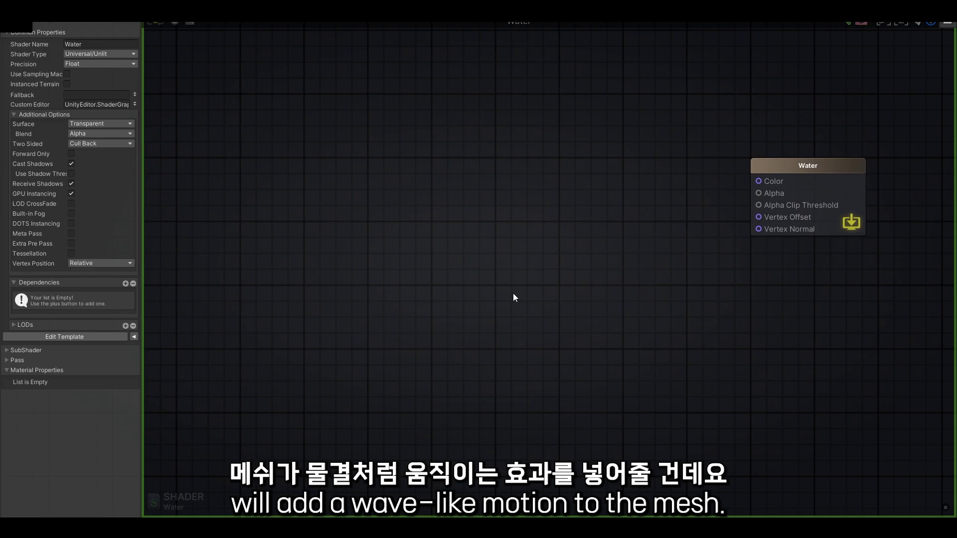
left_click(431, 292)
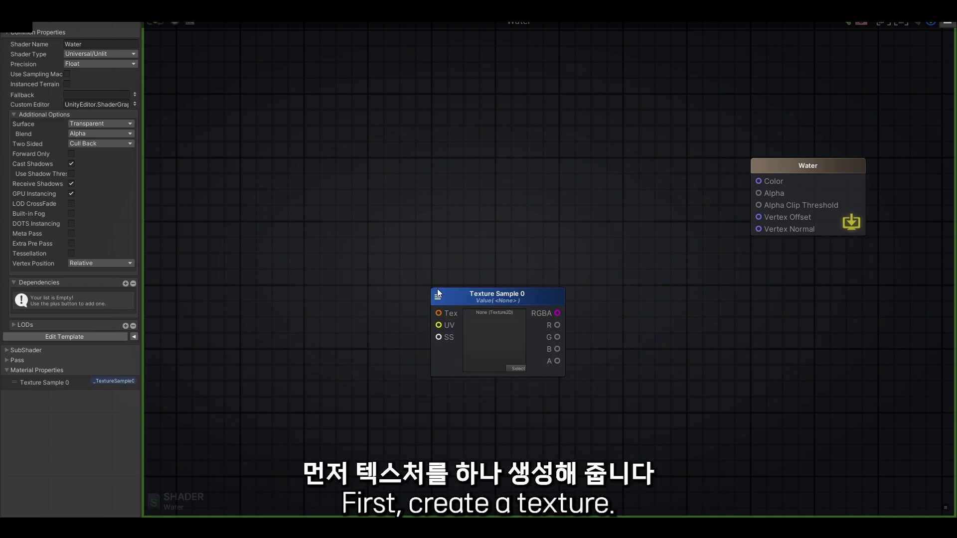
left_click(113, 63)
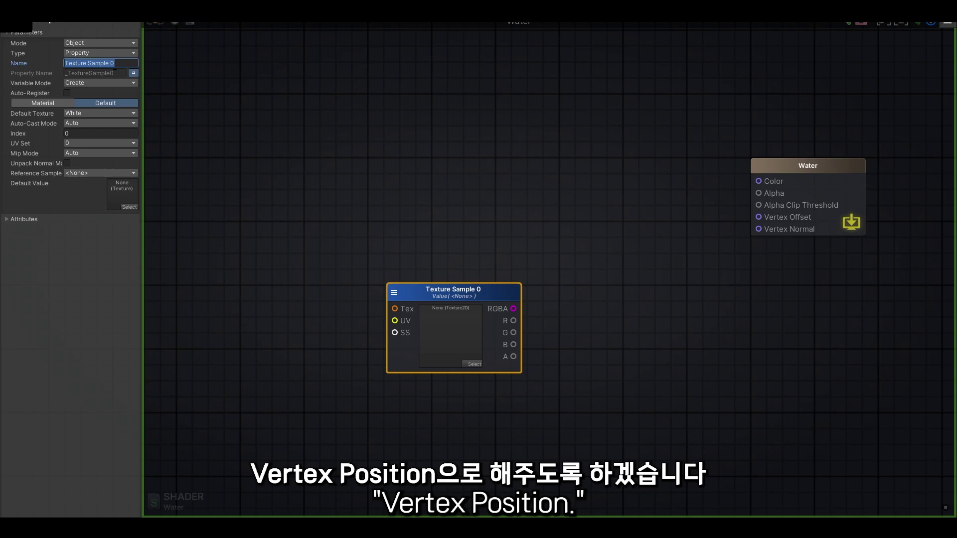
type("Vertex Position")
- Add Vertex Position and Vertex Normal data nodes and arrange them beside the texture sample
left_click(264, 332)
middle_click_drag(264, 333, 331, 270)
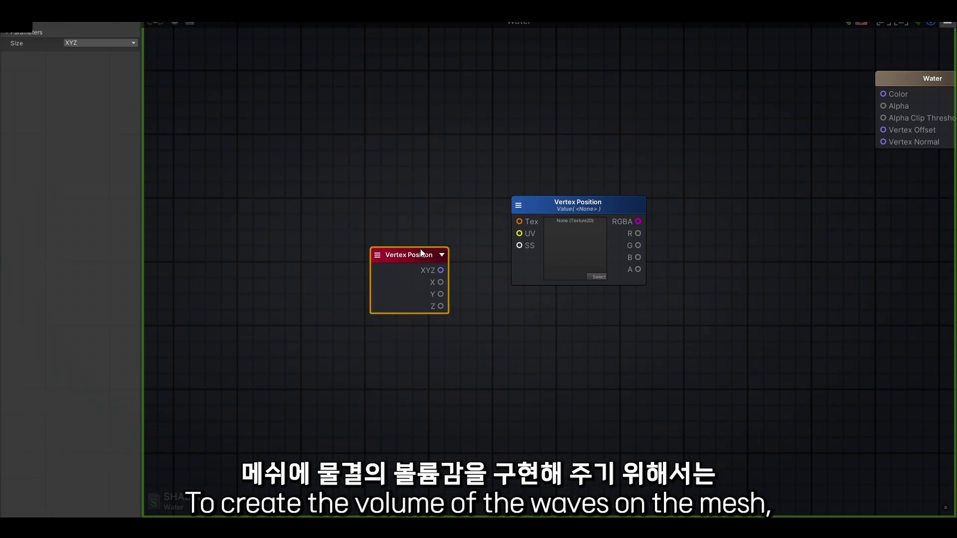
left_click_drag(420, 250, 378, 205)
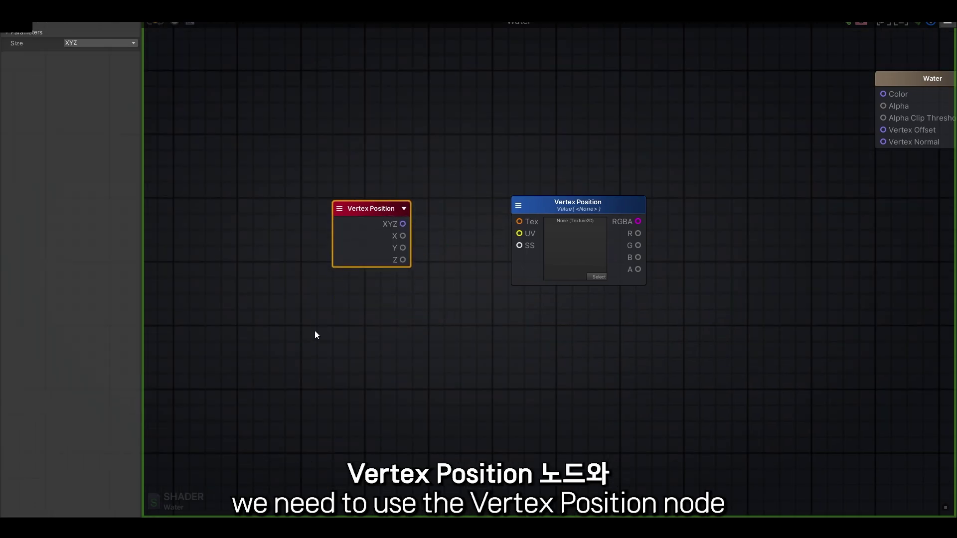
left_click(351, 341)
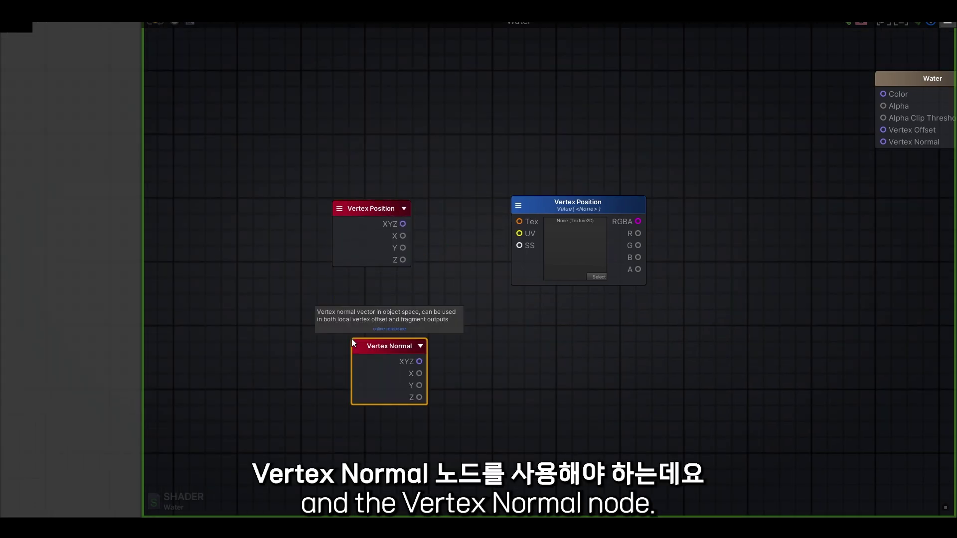
left_click_drag(387, 347, 372, 302)
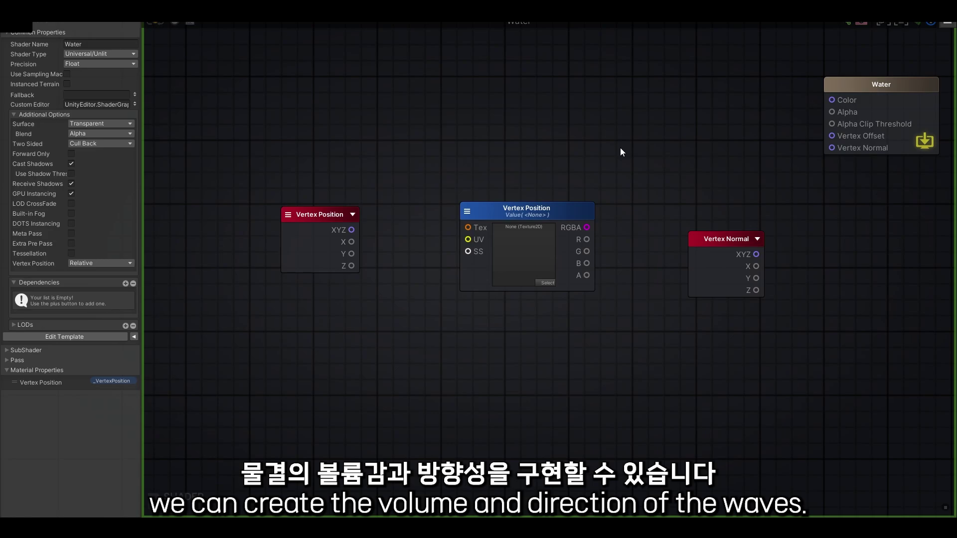
- Assign the Noise_05 texture to the Vertex Position texture sample
left_click(504, 217)
left_click(550, 282)
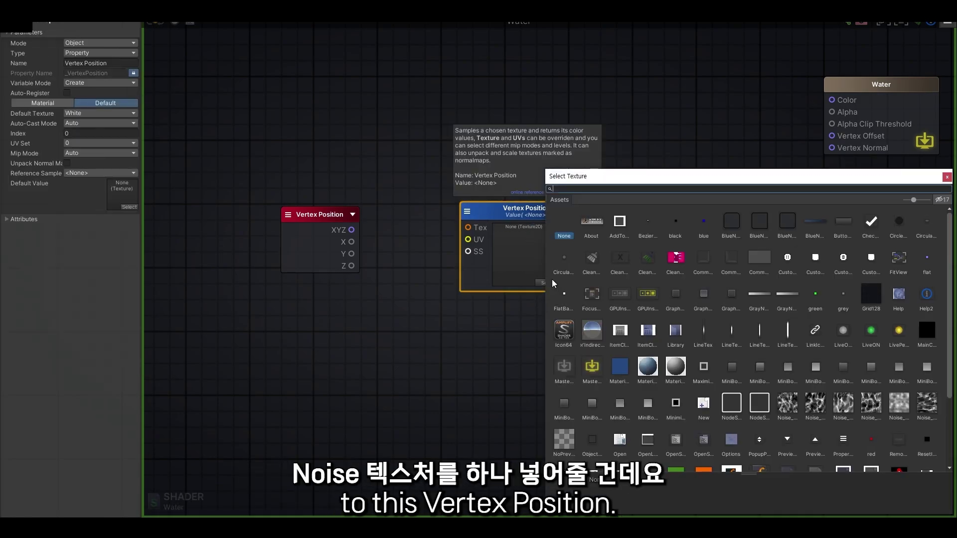
double_click(893, 399)
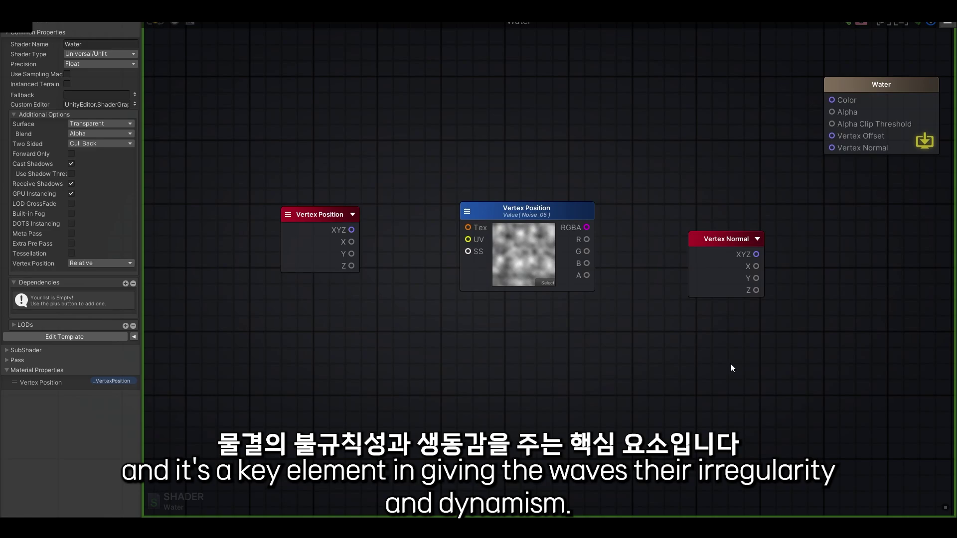
right_click(730, 363)
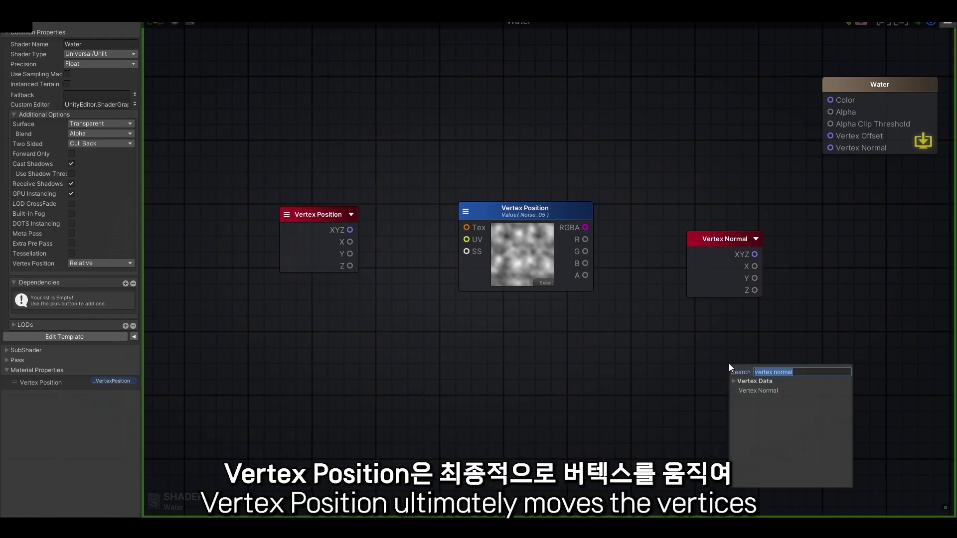
right_click_drag(728, 364, 727, 364)
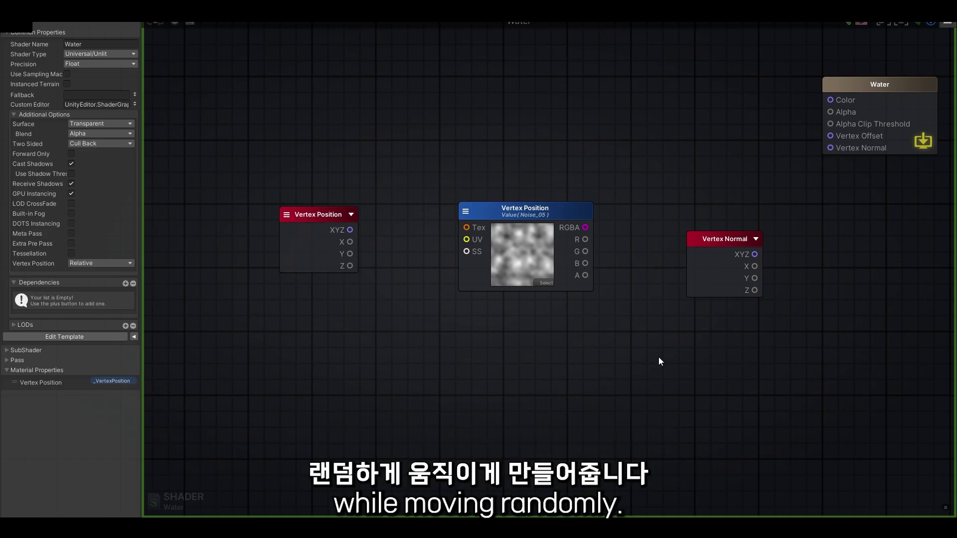
right_click_drag(658, 358, 664, 360)
left_click_drag(410, 171, 241, 367)
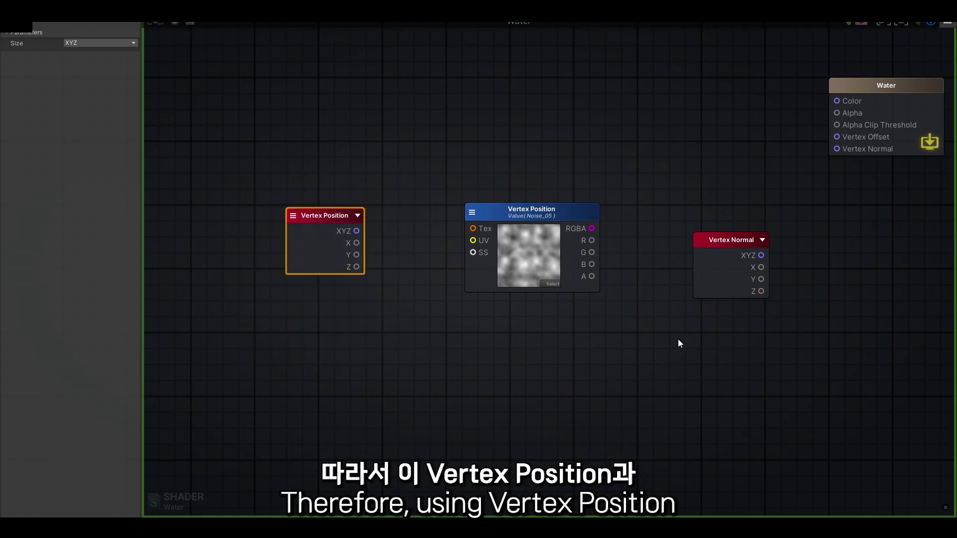
left_click(678, 339)
left_click_drag(800, 200, 659, 331)
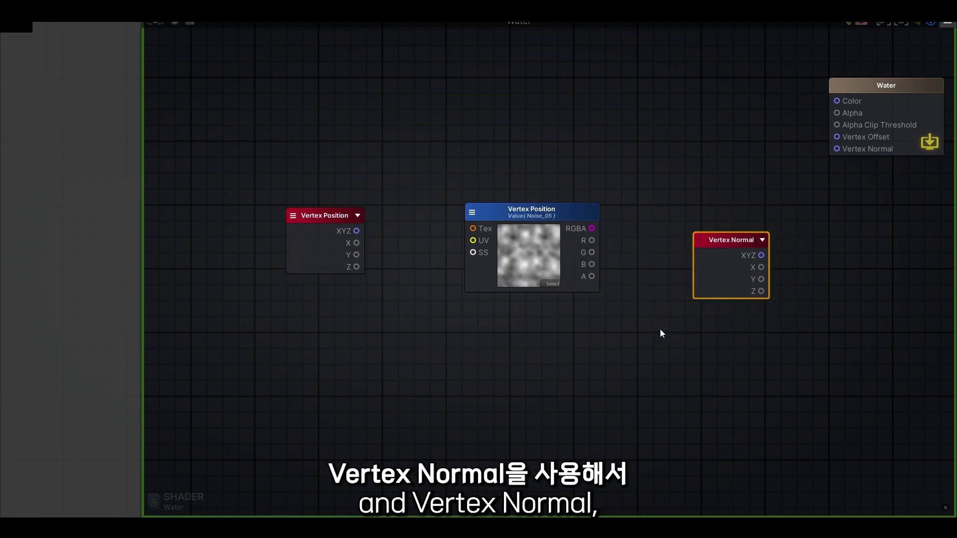
- Add a Multiply node with the Vertex Position XYZ output wired to A and a new Float node wired to B
left_click(642, 334)
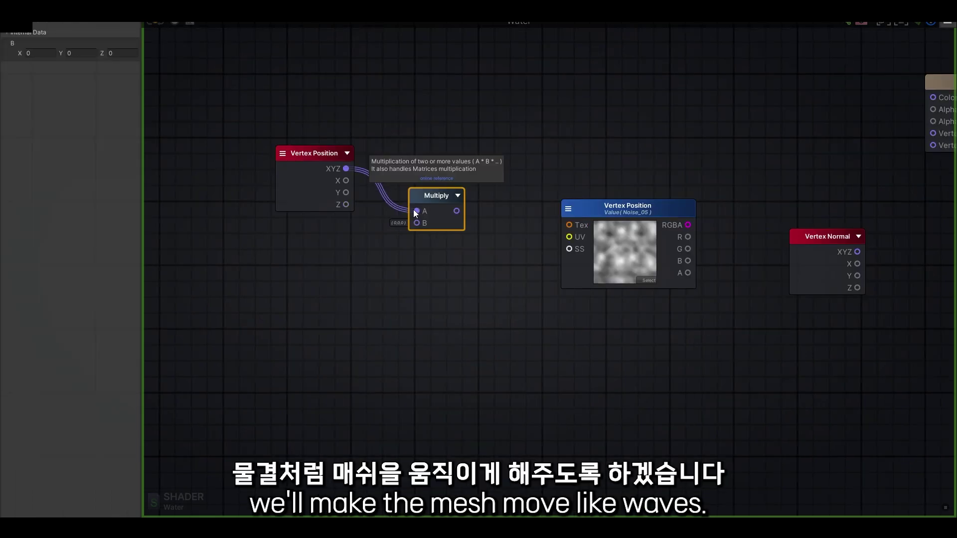
left_click(401, 298)
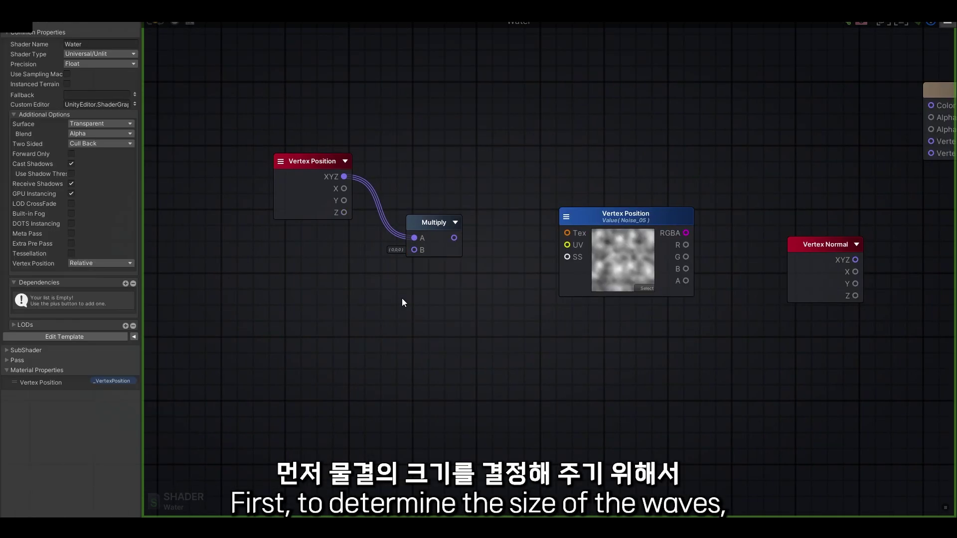
left_click(318, 297)
left_click_drag(351, 314, 414, 249)
left_click(322, 295)
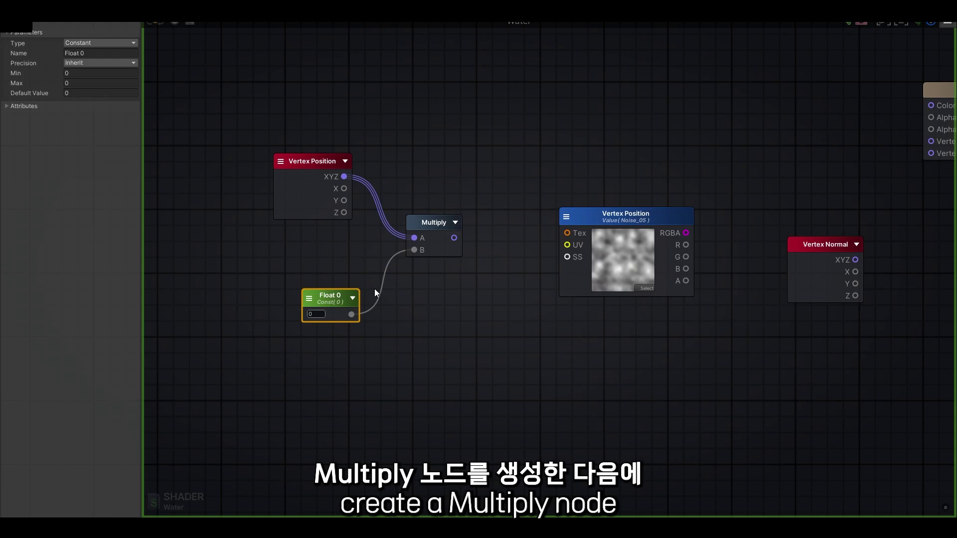
middle_click_drag(402, 333, 415, 335)
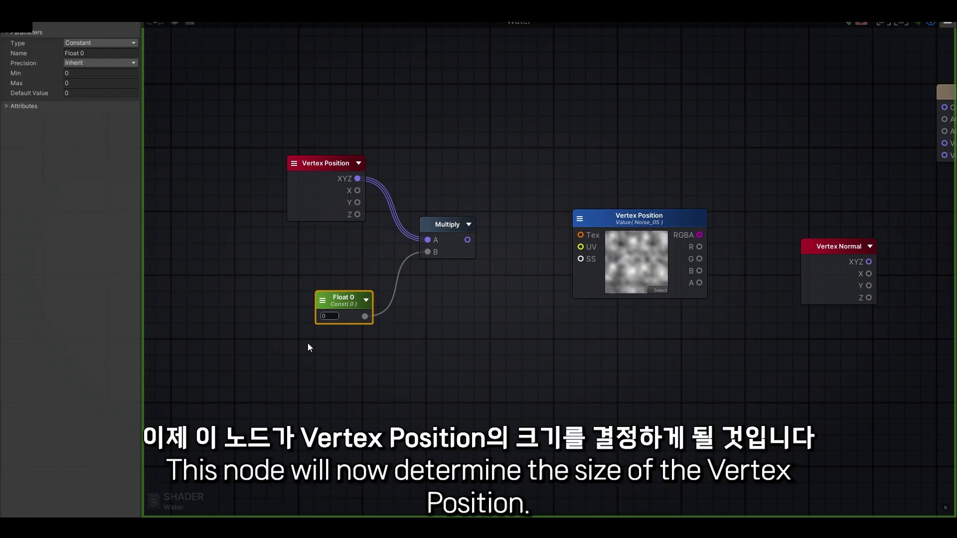
- Wire the Multiply output to the UV input of the Vertex Position texture sample
left_click(614, 220)
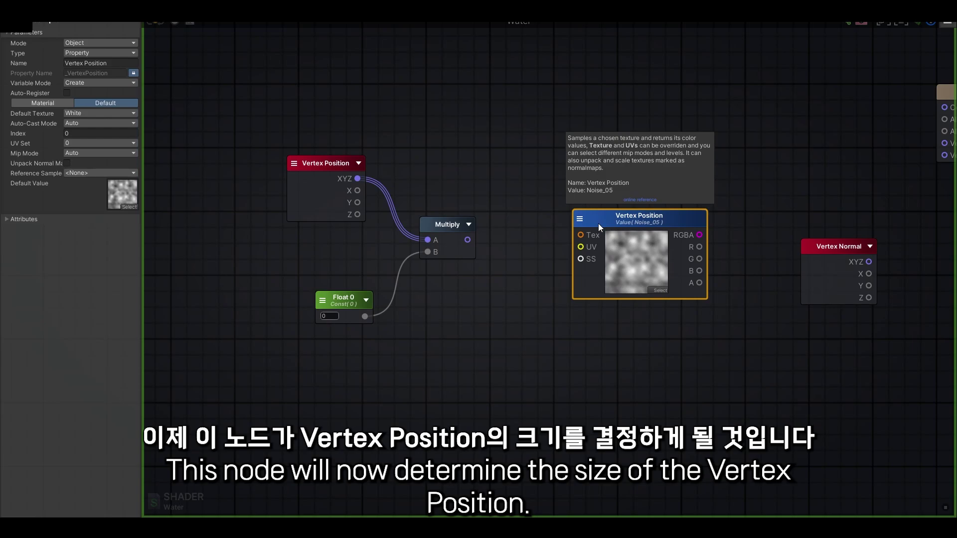
left_click_drag(468, 240, 577, 244)
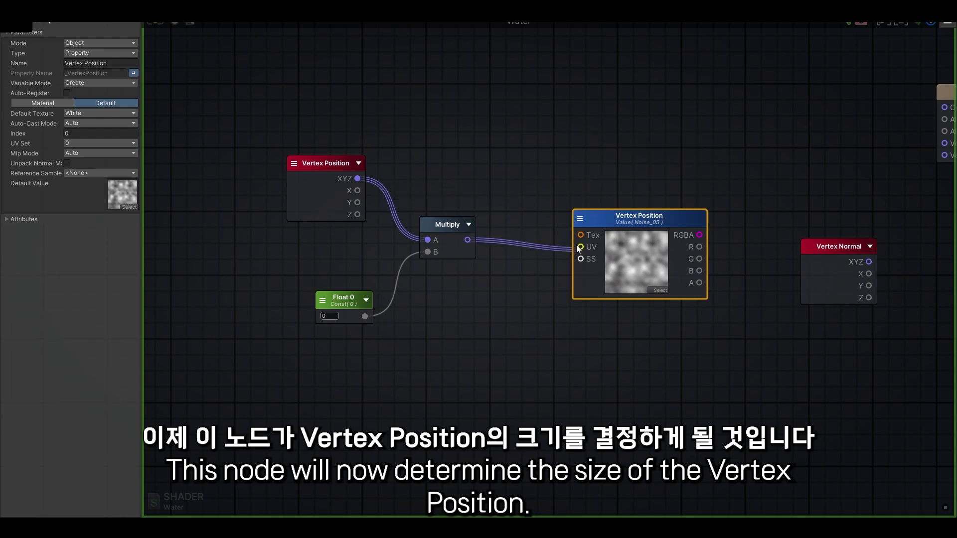
- Give Float 0 a maximum of 1 and adjust its value to about 0.66 to scale the noise texture
left_click(369, 289)
left_click(317, 316)
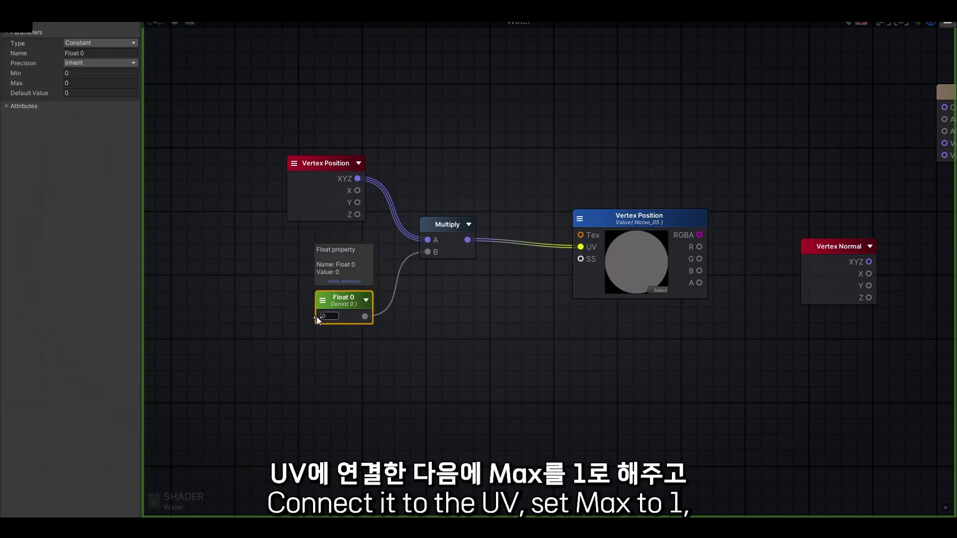
left_click(100, 83)
type("1")
left_click(277, 252)
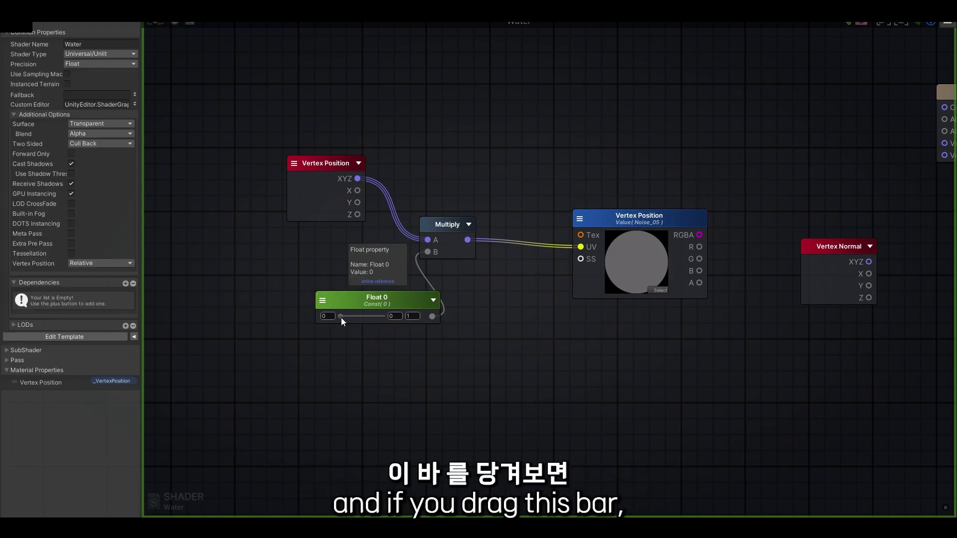
left_click_drag(342, 318, 360, 324)
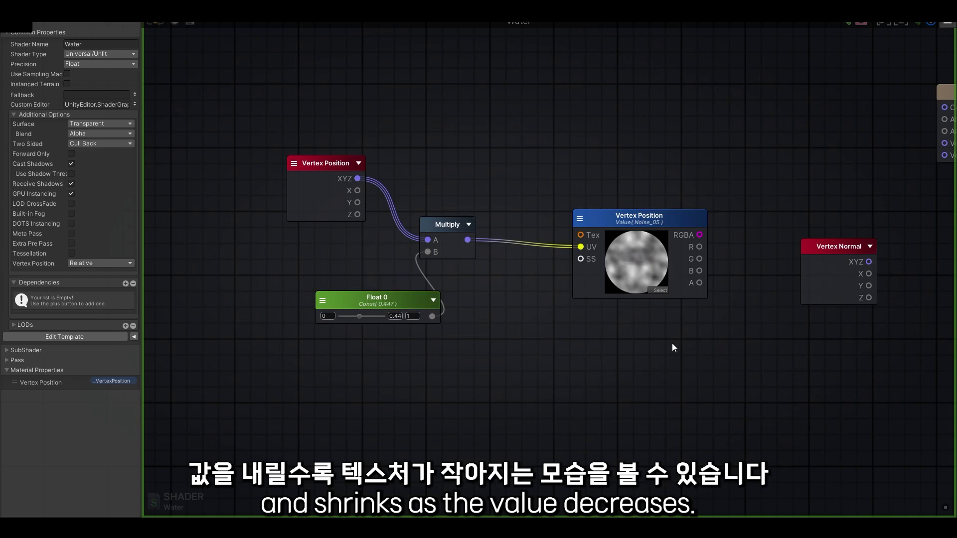
left_click_drag(358, 316, 367, 317)
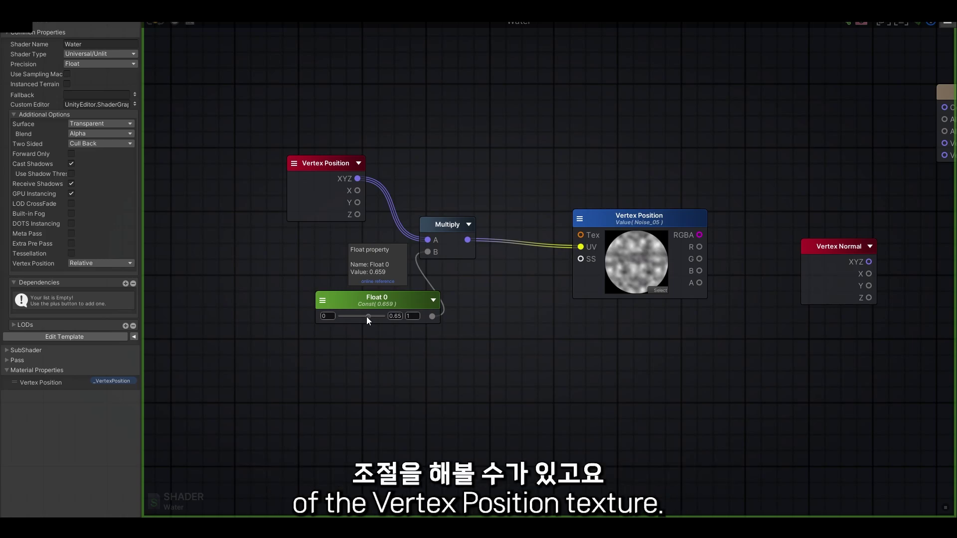
- Place Vertex Normal below the texture sample and add a Multiply node with texture RGBA wired to A and Vertex Normal XYZ to B
middle_click_drag(846, 246, 674, 255)
left_click(673, 255)
left_click_drag(674, 255, 506, 327)
key("m")
left_click(598, 266)
left_click_drag(598, 265, 591, 245)
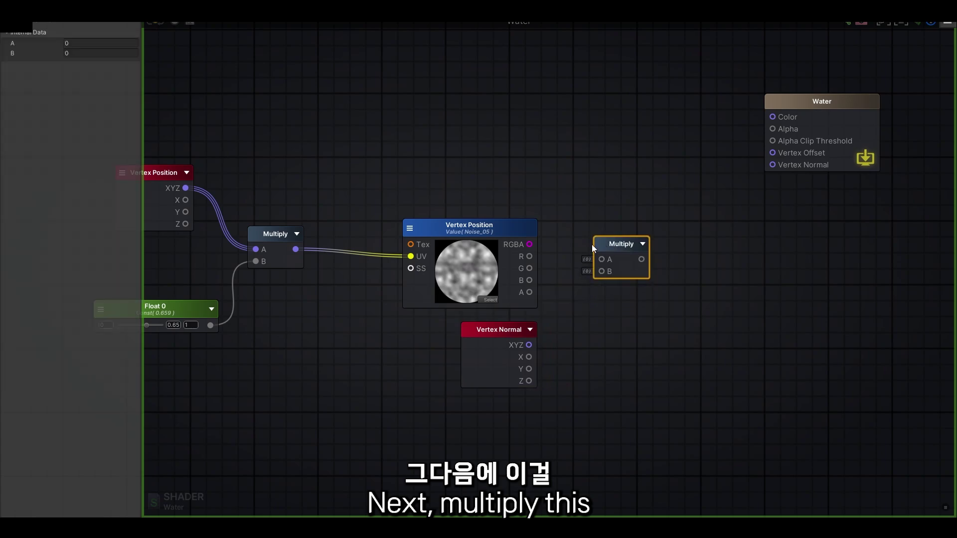
left_click_drag(529, 244, 602, 259)
left_click_drag(529, 345, 597, 272)
- Add a Float node below Vertex Normal, wire it to the new Multiply node's C input, and rename it Strength
key("1")
left_click(502, 414)
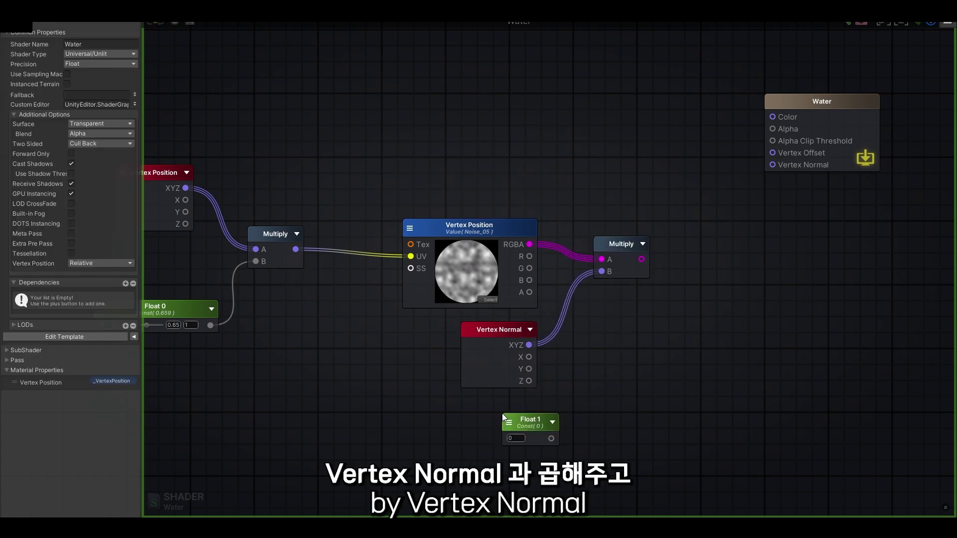
left_click_drag(549, 438, 601, 283)
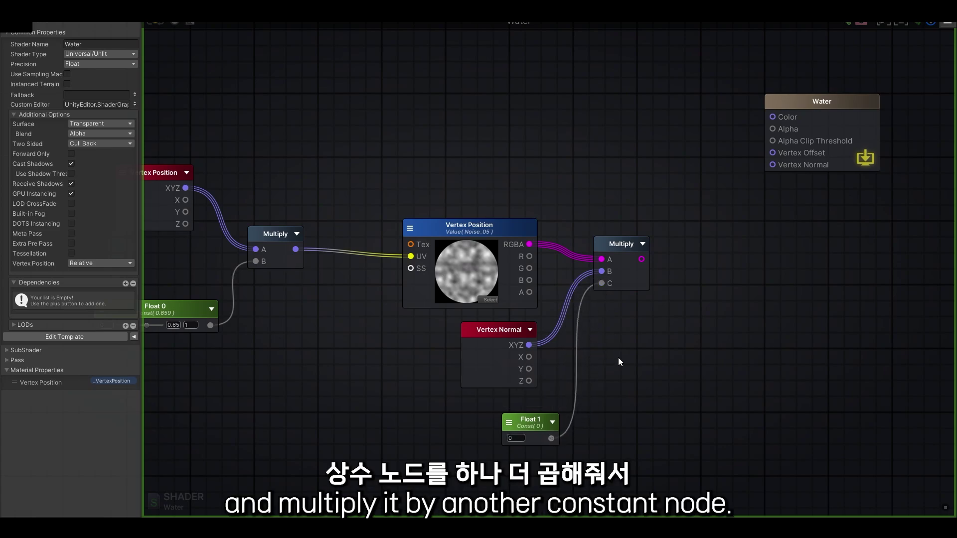
right_click_drag(537, 427, 553, 401)
left_click(553, 400)
left_click(111, 51)
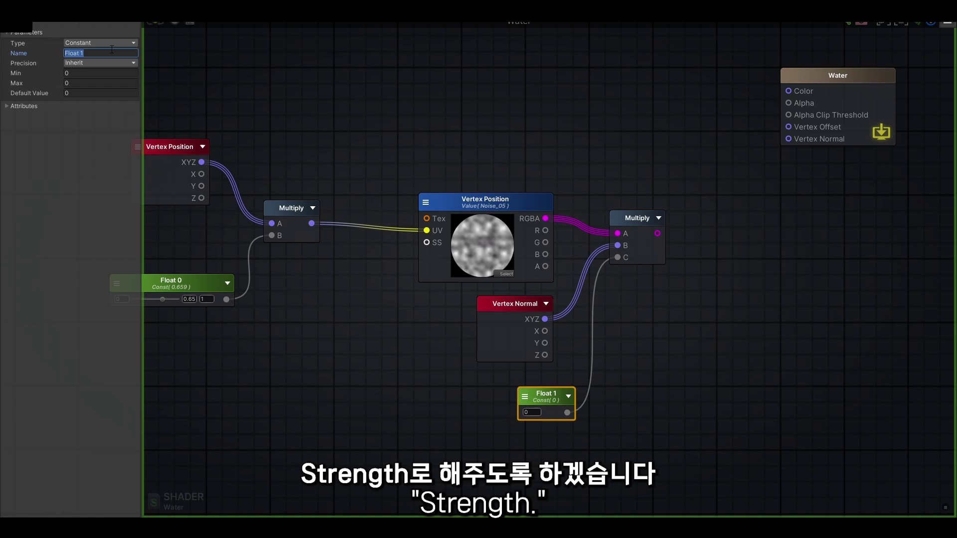
type("Strength")
right_click_drag(487, 388, 494, 388)
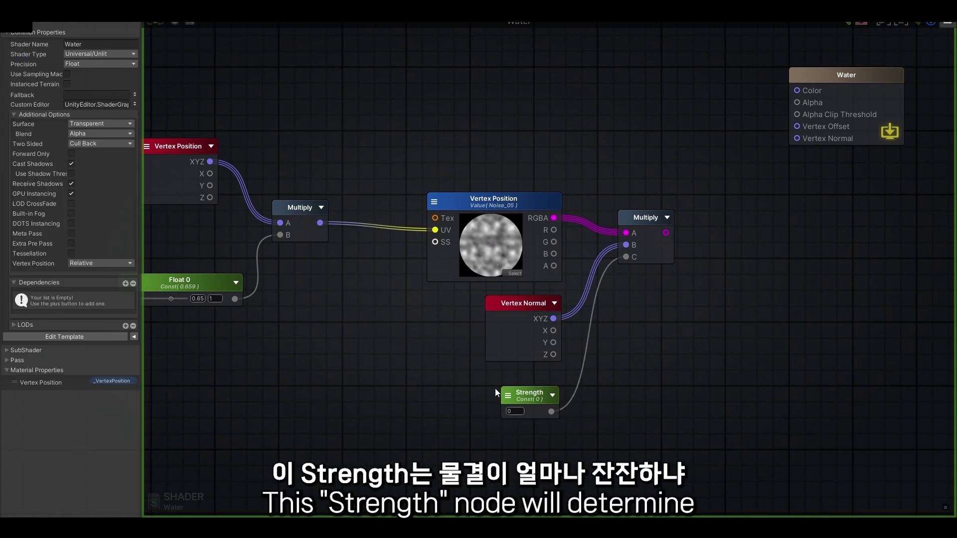
- Connect the second Multiply node's output to the Vertex Offset input of the Water output node
left_click(533, 395)
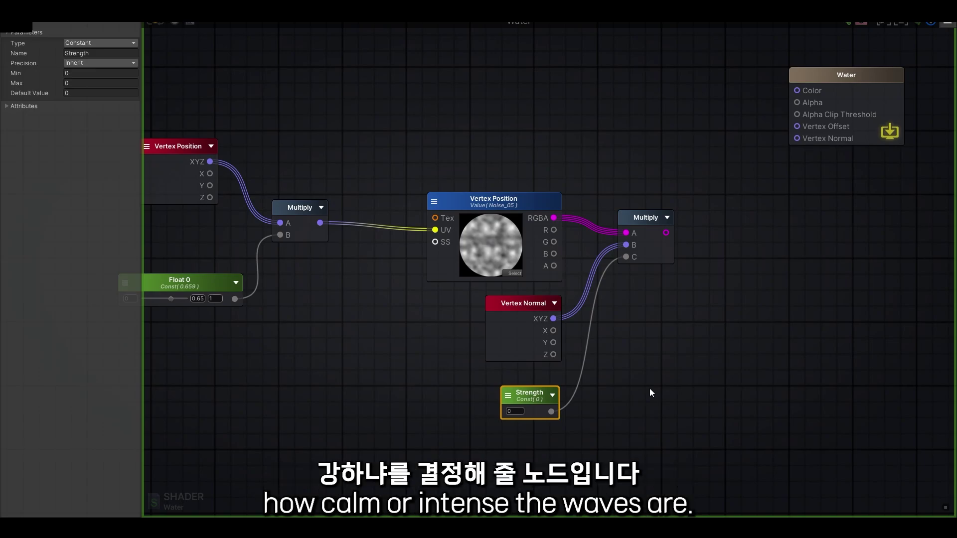
right_click_drag(711, 280, 675, 334)
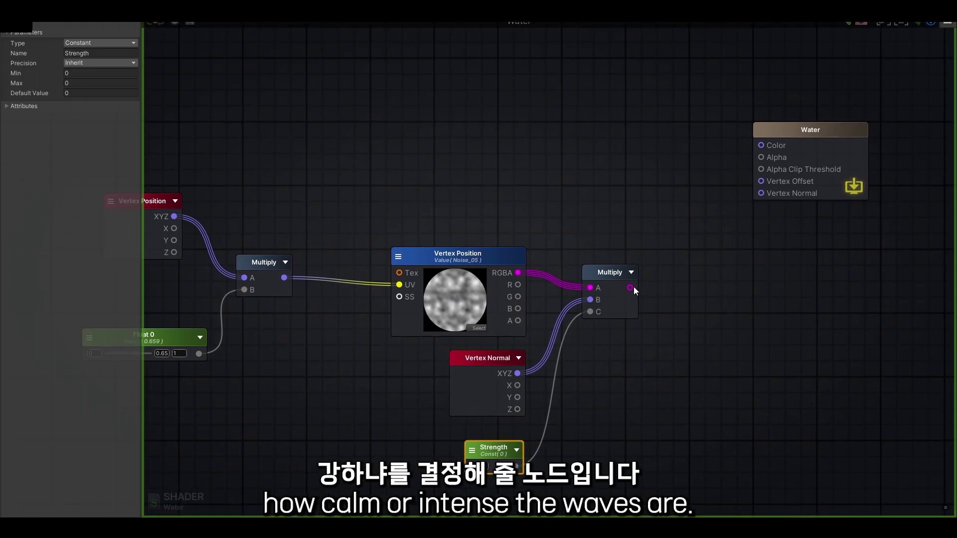
left_click_drag(631, 288, 760, 180)
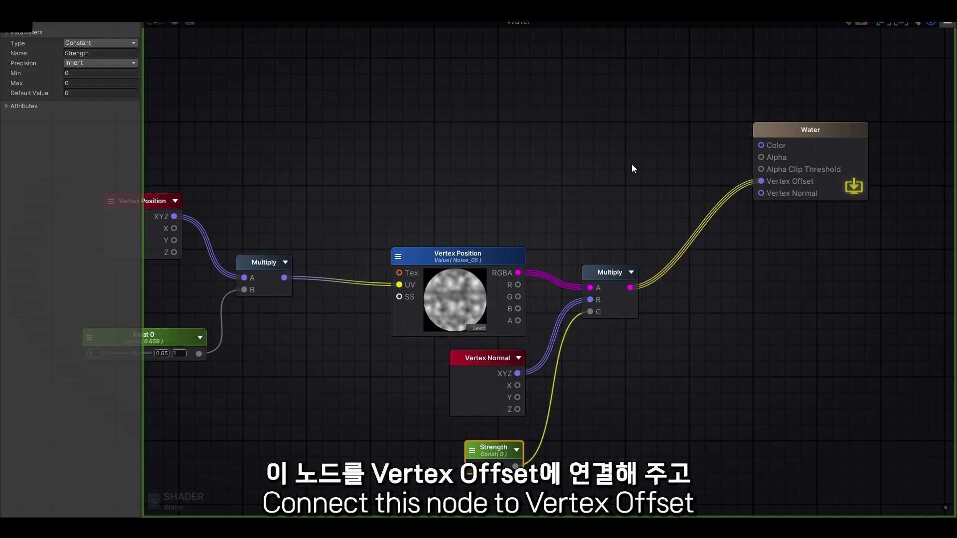
left_click(632, 168)
right_click_drag(620, 414, 640, 380)
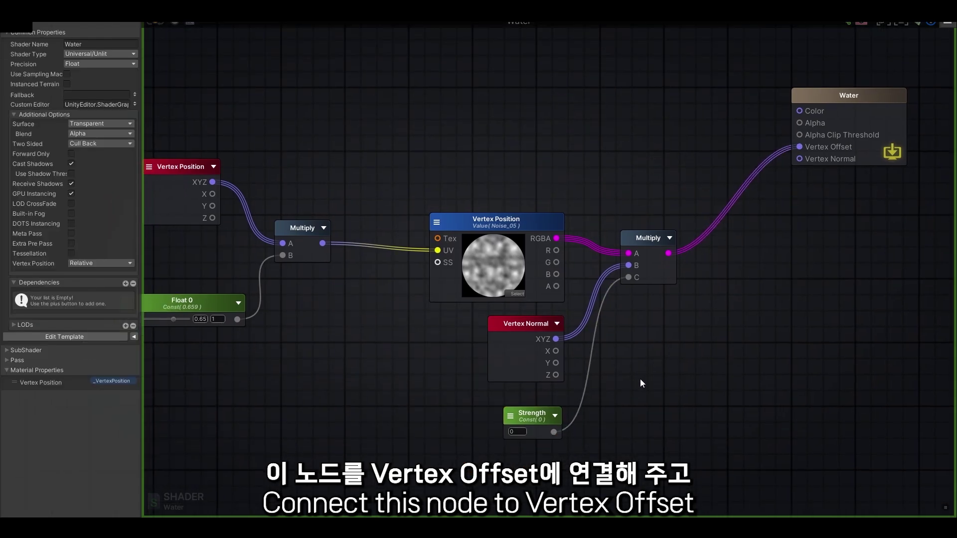
- Set the Strength node's value to 0.5
left_click(518, 431)
type("0.5")
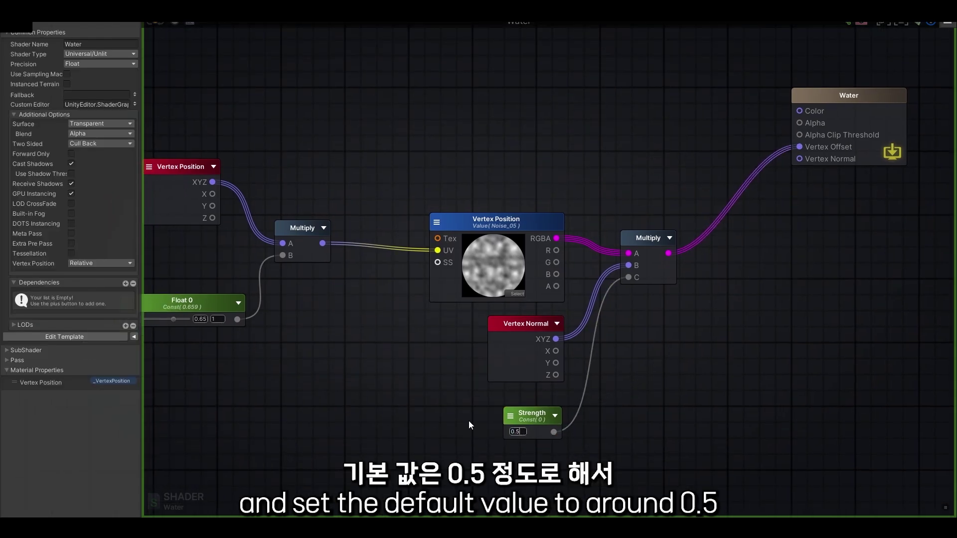
key("Return")
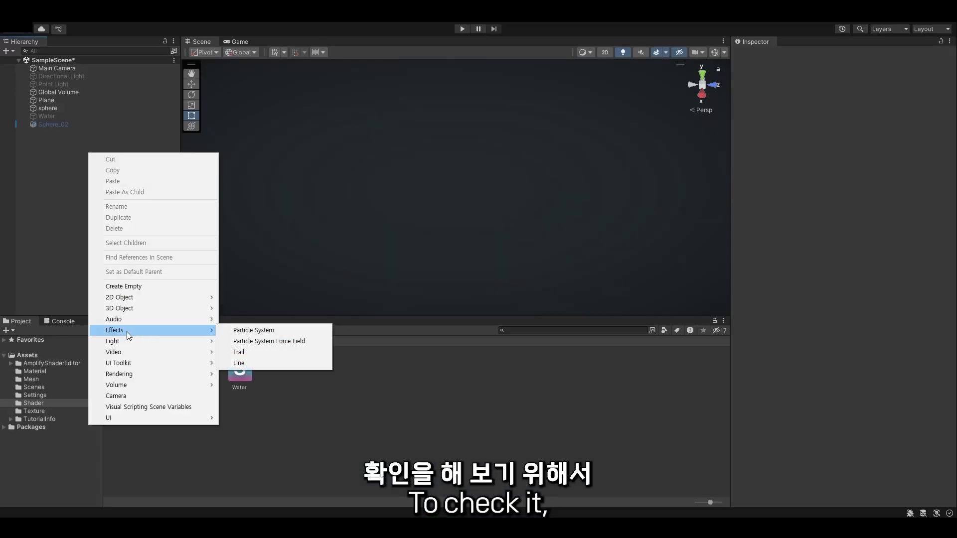
- In the Unity scene, create a Particle System with the Shape module disabled and Start Speed set to 0
left_click(258, 331)
scroll(739, 307, "down", 3)
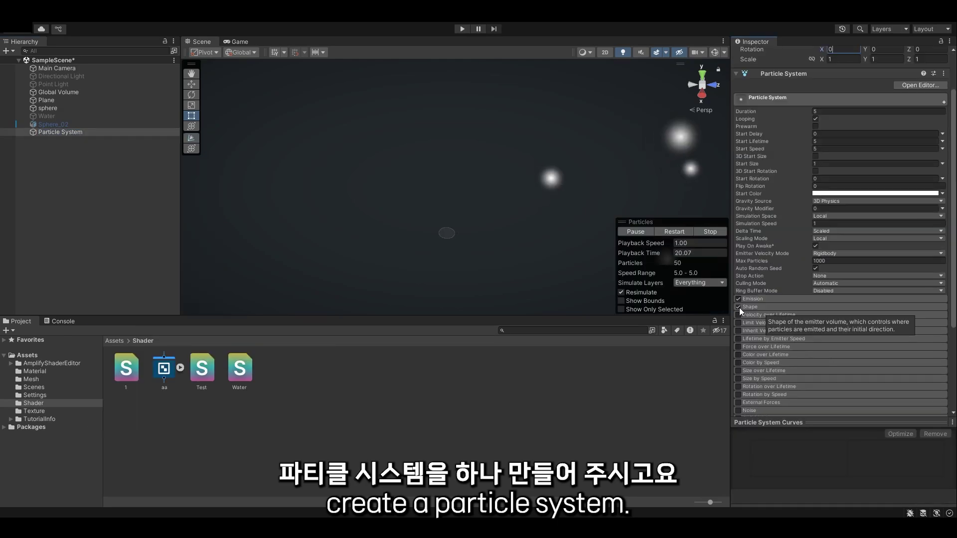
left_click(738, 307)
left_click(842, 148)
type("0")
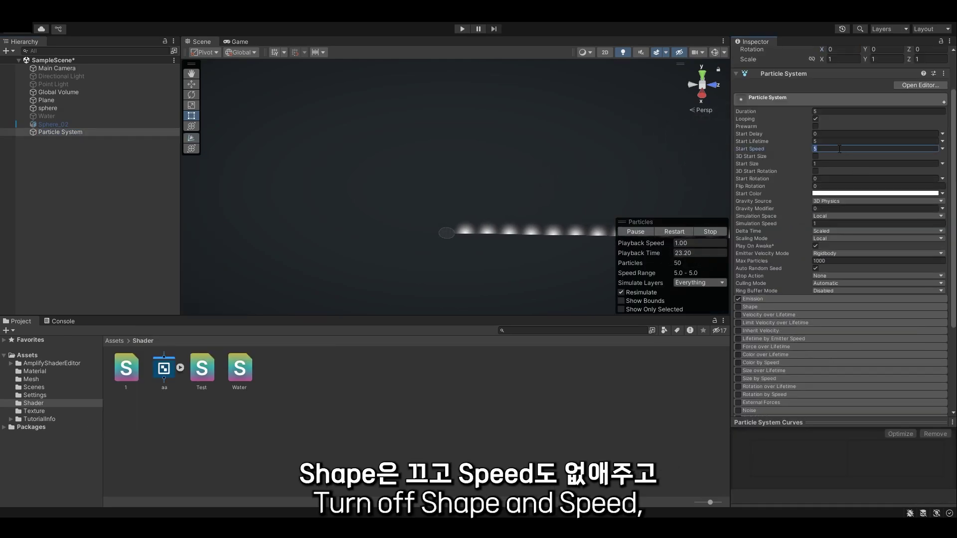
- Set the particle emission's Rate over Time to 0 and add one burst with a count of 1
left_click(758, 299)
left_click(842, 308)
type("0")
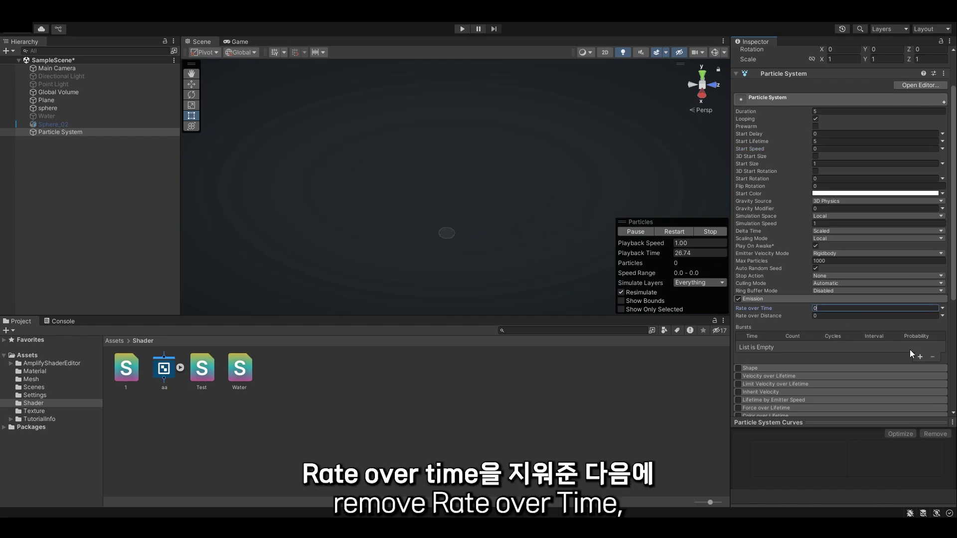
left_click(920, 357)
left_click(794, 346)
type("1")
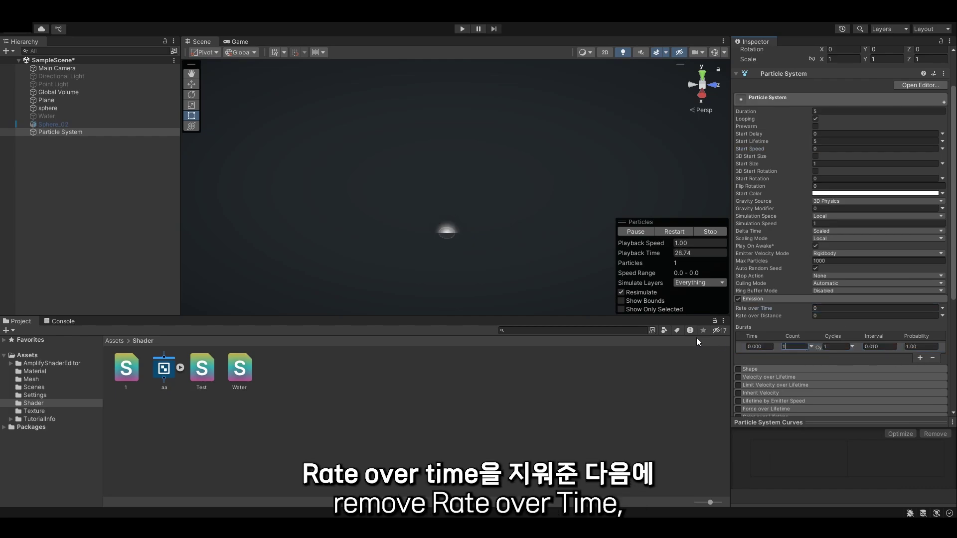
- Change the particle renderer's Render Mode to Mesh
scroll(847, 352, "down", 6)
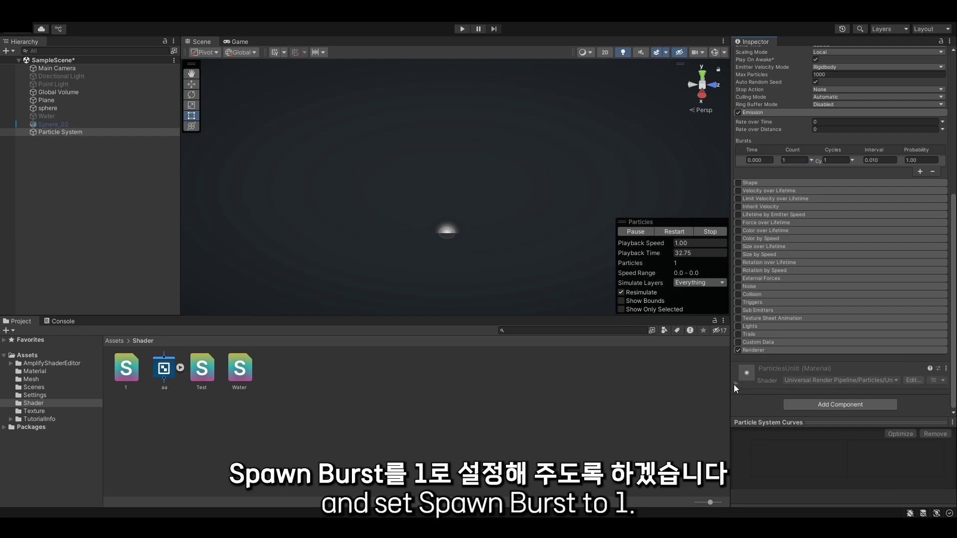
left_click(736, 384)
left_click(752, 350)
scroll(772, 343, "down", 5)
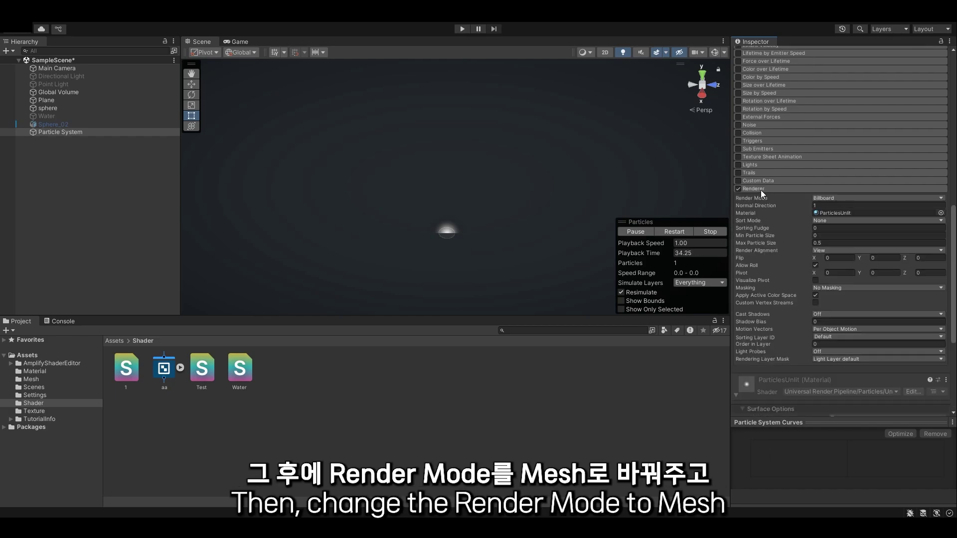
left_click(831, 197)
left_click(839, 251)
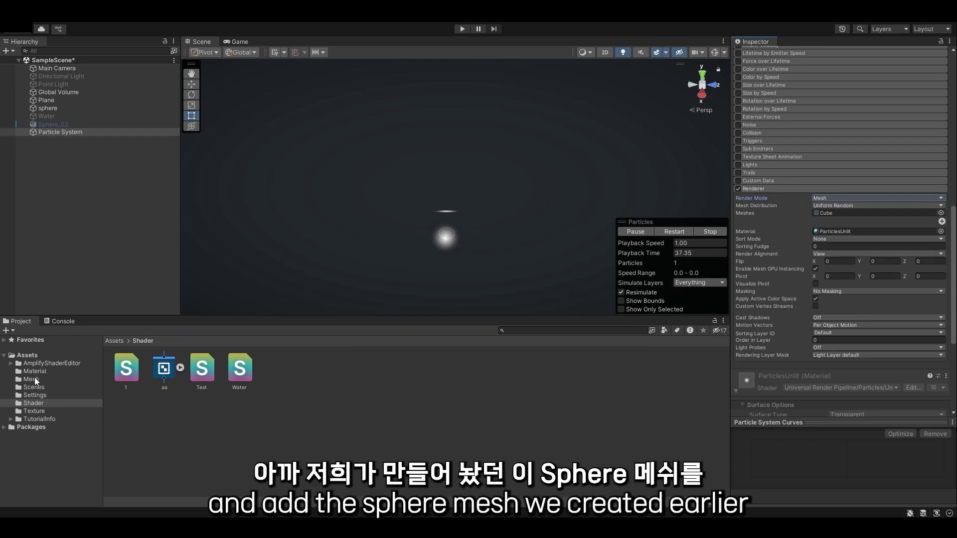
- Assign the Sphere mesh inside the Sphere_02 asset of the Mesh folder to the particle renderer's Meshes slot
left_click(32, 379)
left_click(180, 368)
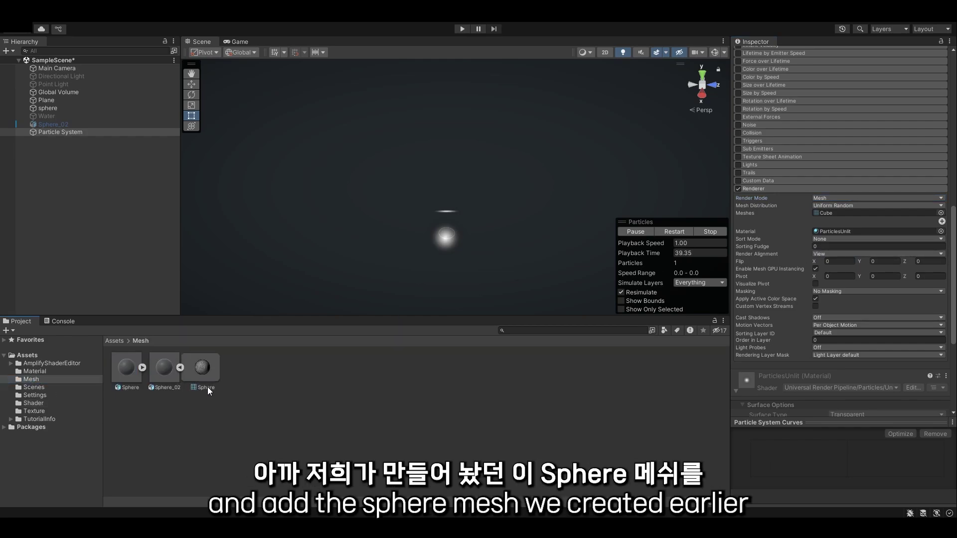
left_click(204, 374)
left_click(65, 133)
scroll(860, 291, "down", 10)
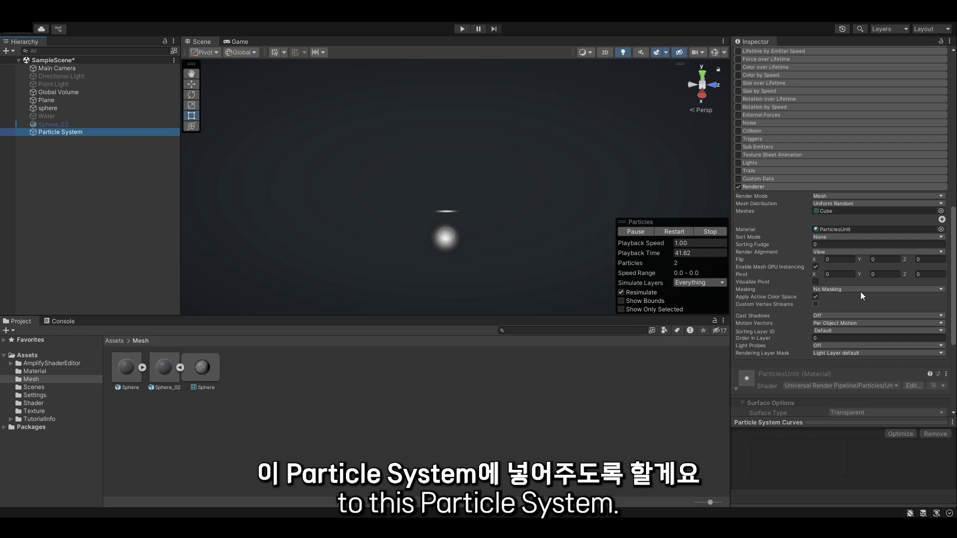
left_click_drag(201, 367, 827, 211)
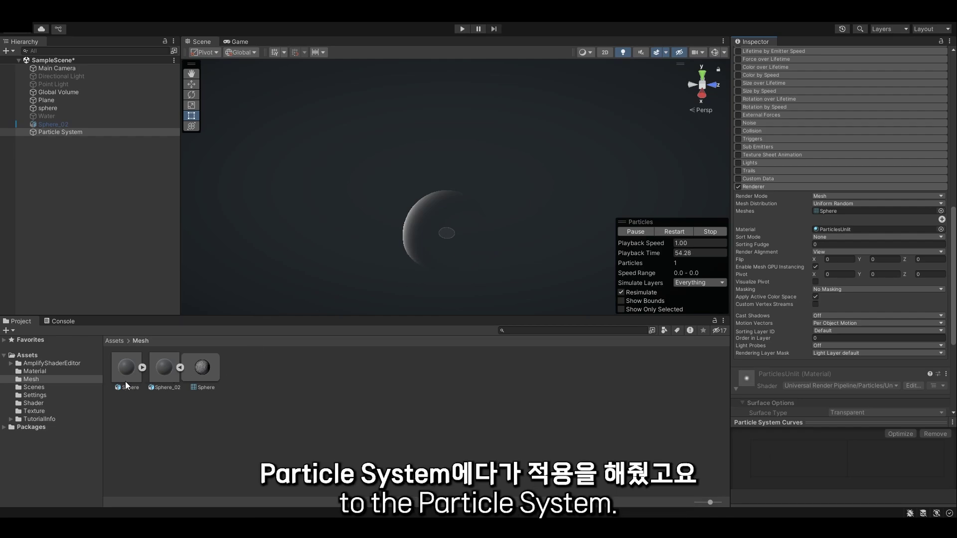
- Create a new material named Water in the Material folder
left_click(42, 372)
right_click(254, 367)
mouse_move(288, 92)
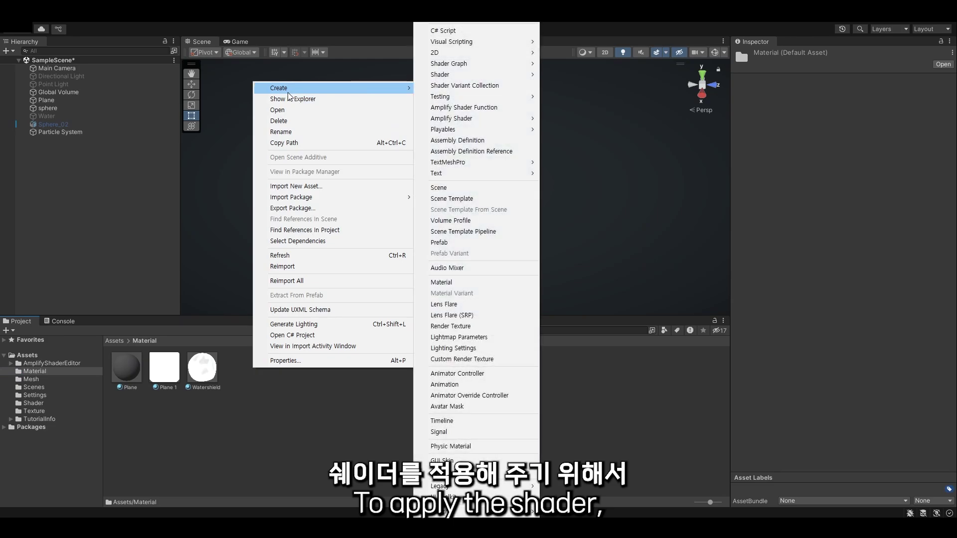
left_click(457, 283)
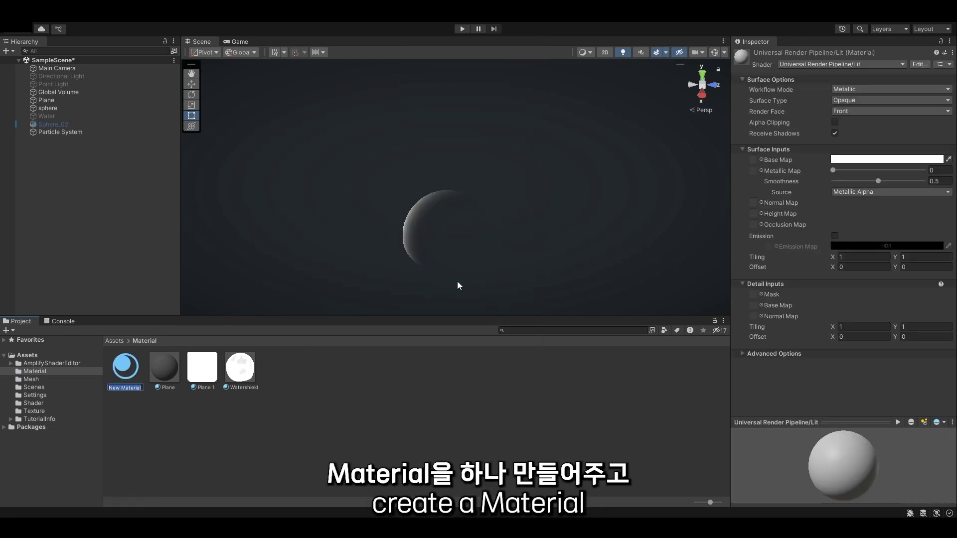
type("Wa")
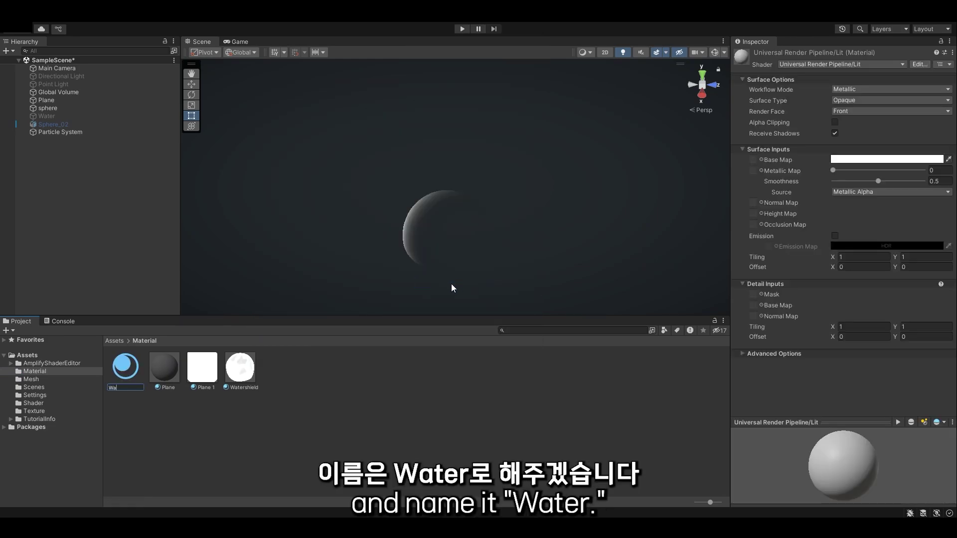
type("ter")
key("Return")
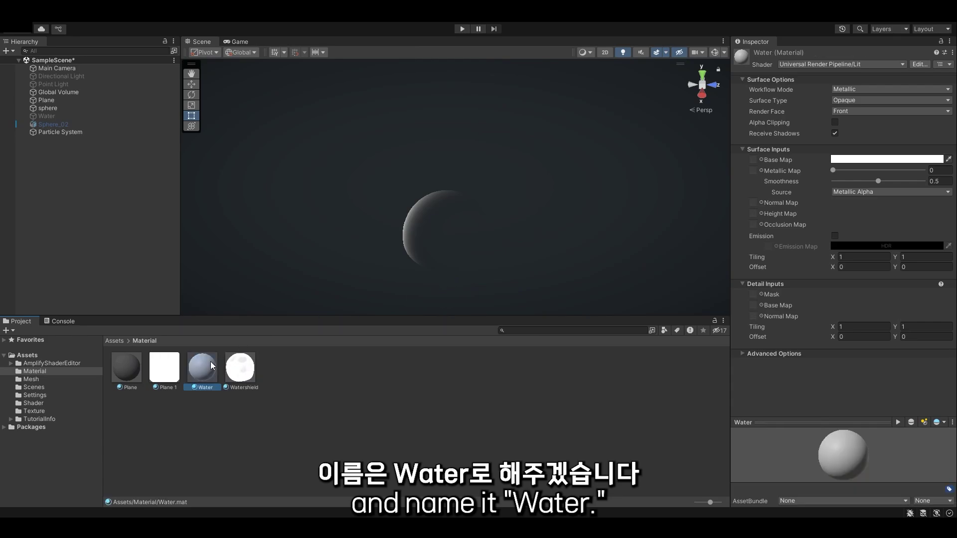
- Apply the Water material to the Particle System and change the material's shader to Water
left_click_drag(201, 372, 80, 133)
left_click(60, 132)
scroll(797, 283, "down", 5)
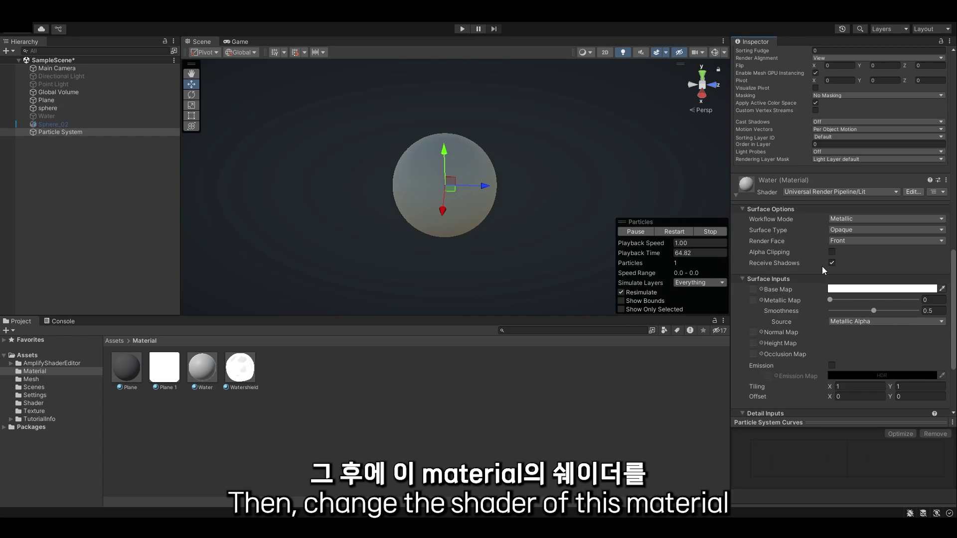
left_click(815, 191)
type("water")
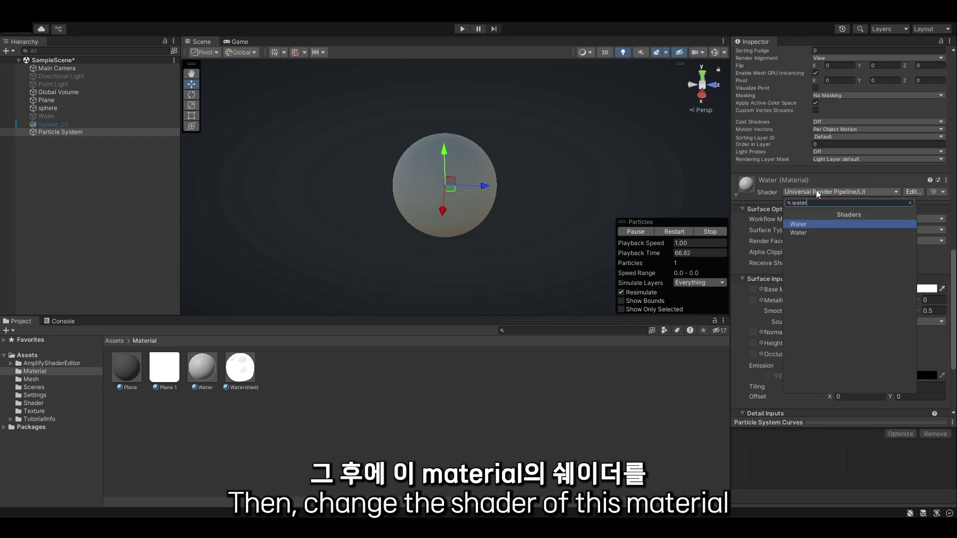
left_click(808, 223)
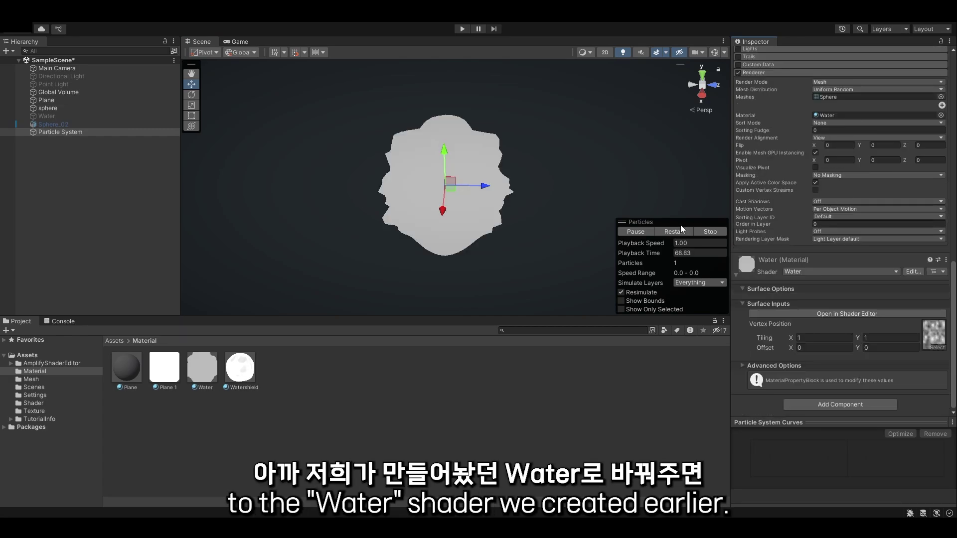
left_click_drag(553, 186, 581, 214, "alt")
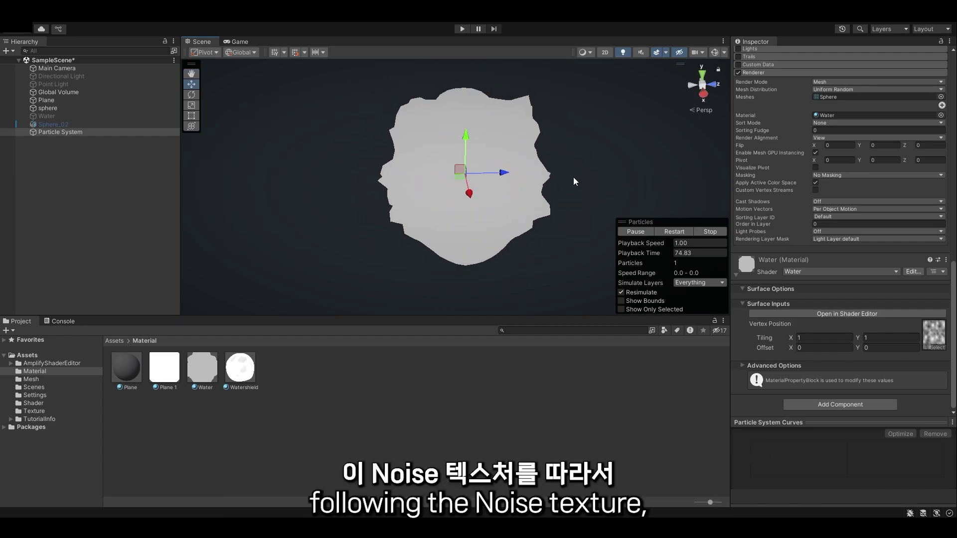
- Convert the Strength float node in the Water shader to a Property
left_click_drag(573, 178, 708, 182, "alt")
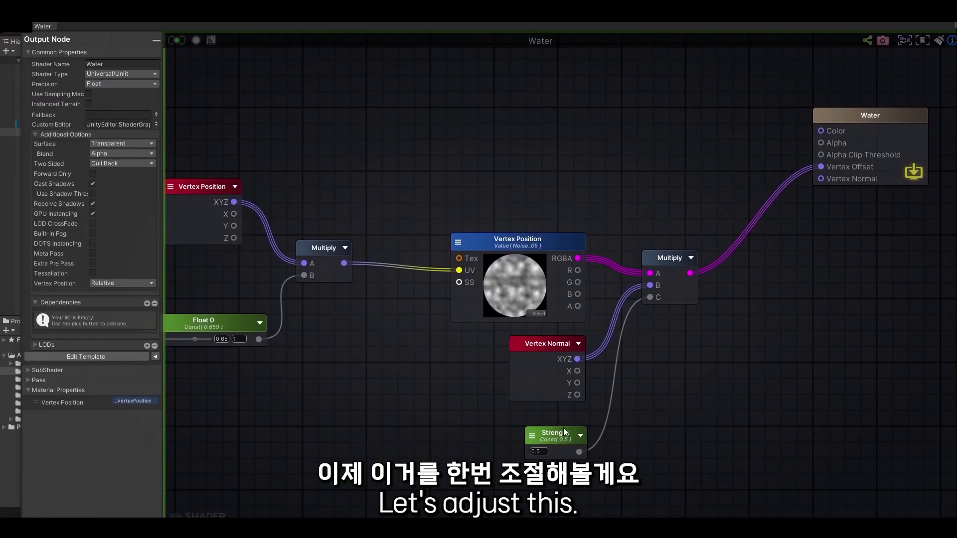
left_click(564, 432)
left_click(135, 62)
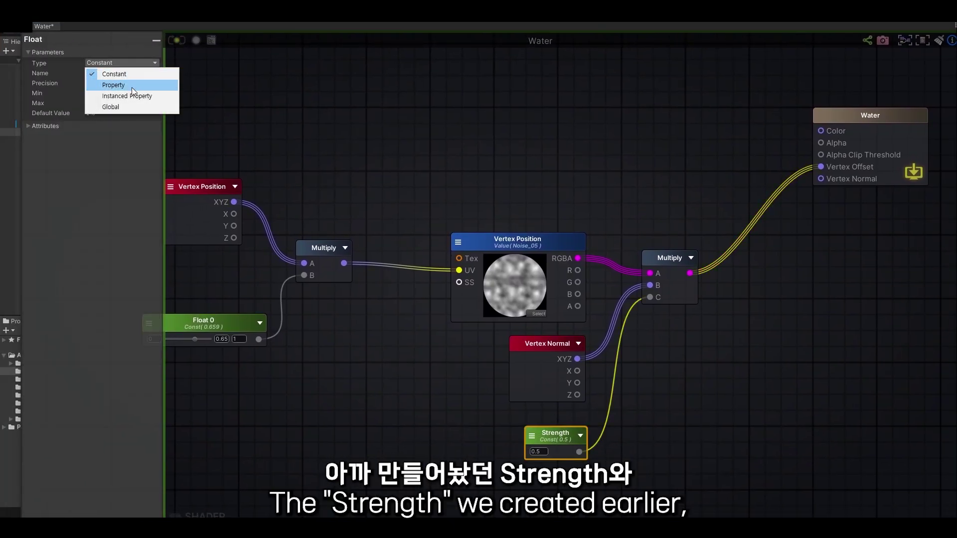
left_click(132, 85)
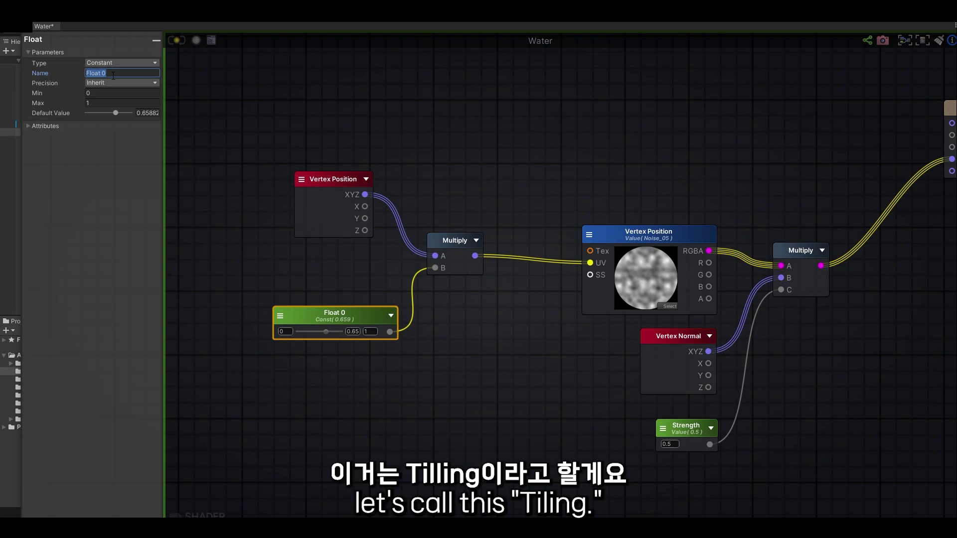
- Rename the float node that scales the vertex position as Tilling and make it a Property
type("Til")
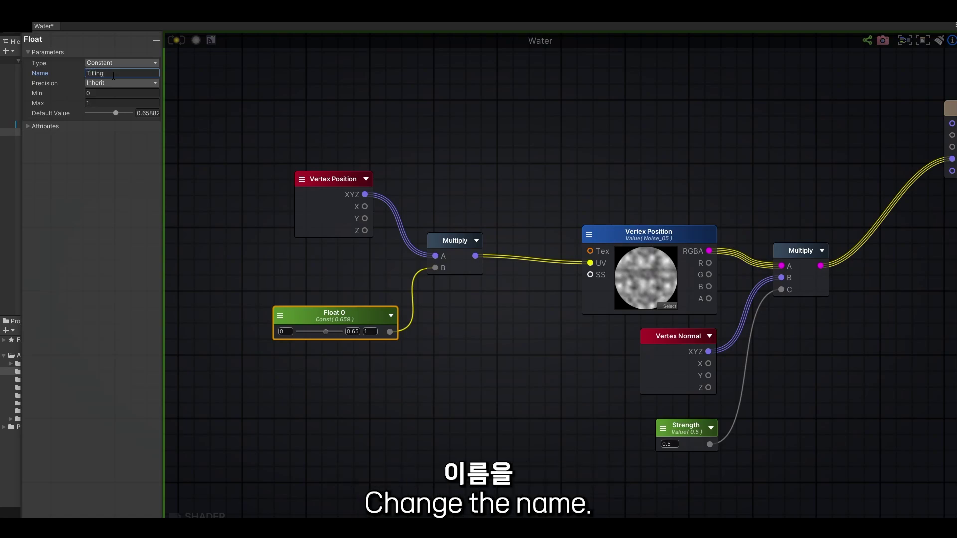
type("ling")
key("Return")
left_click(122, 62)
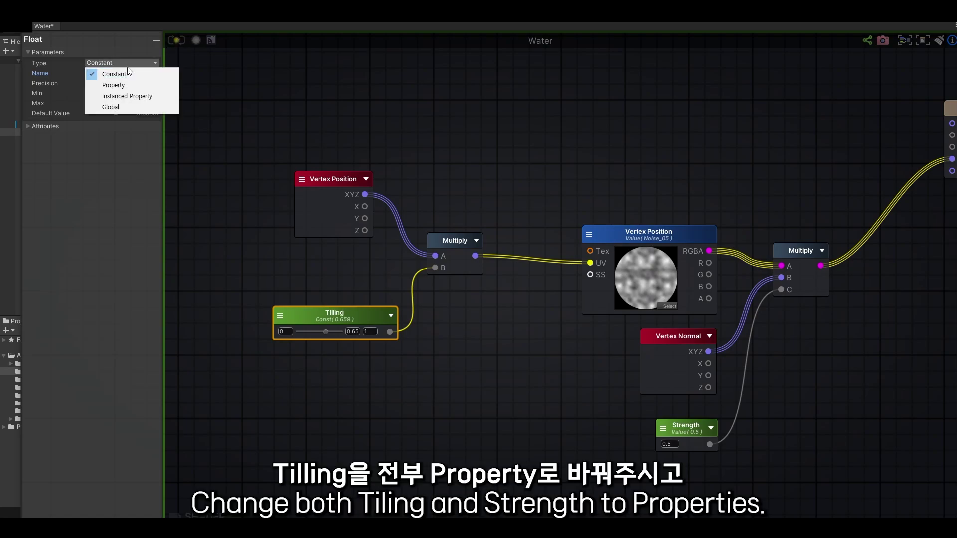
left_click(133, 84)
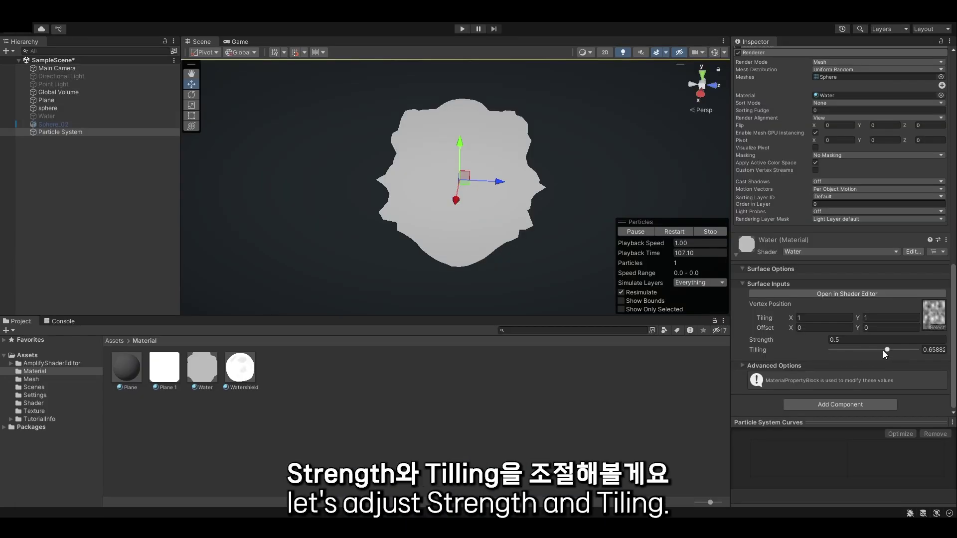
- Adjust the Water material's wave inputs, setting Tilling to its maximum of 1 and Strength to 0.29
left_click_drag(883, 350, 788, 340)
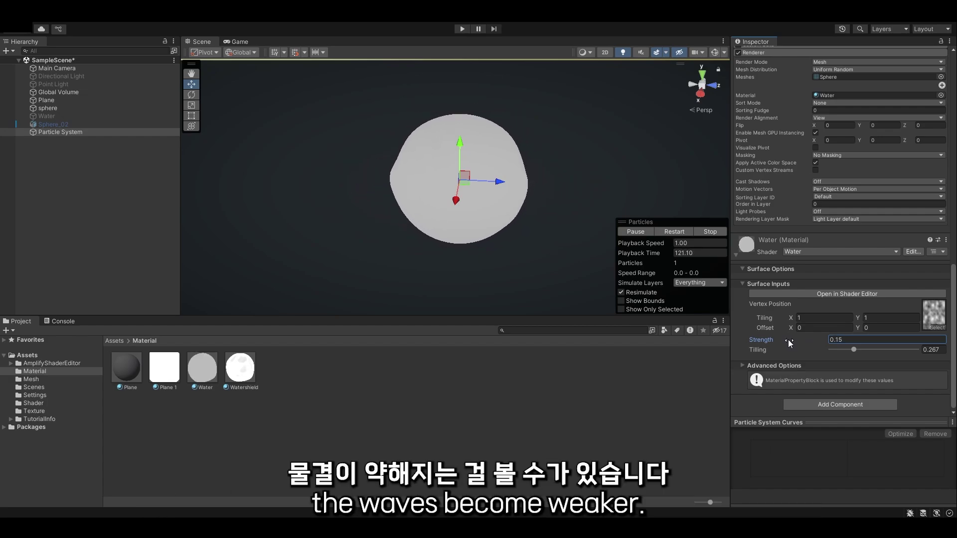
left_click_drag(850, 351, 925, 351)
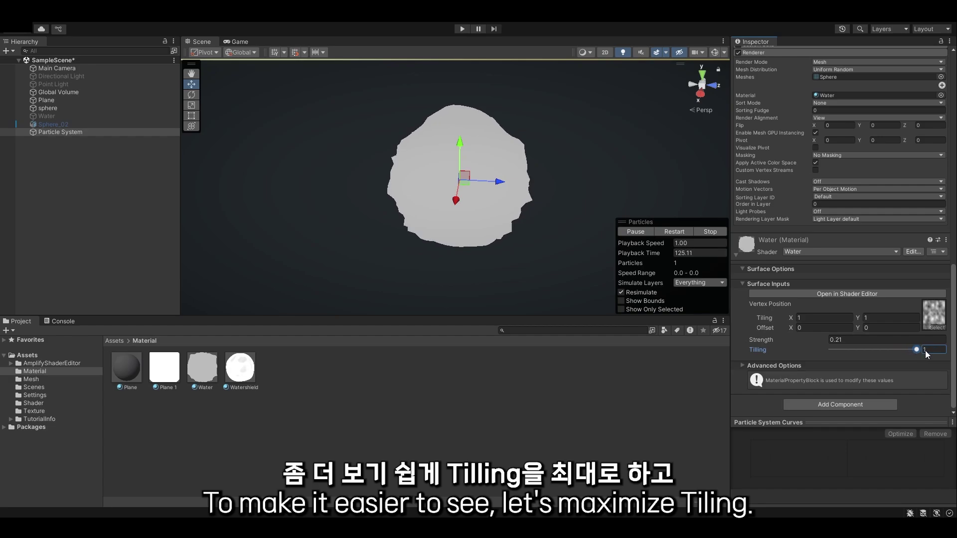
mouse_move(794, 339)
left_mouse_down()
mouse_move(812, 335)
mouse_move(796, 336)
left_mouse_up()
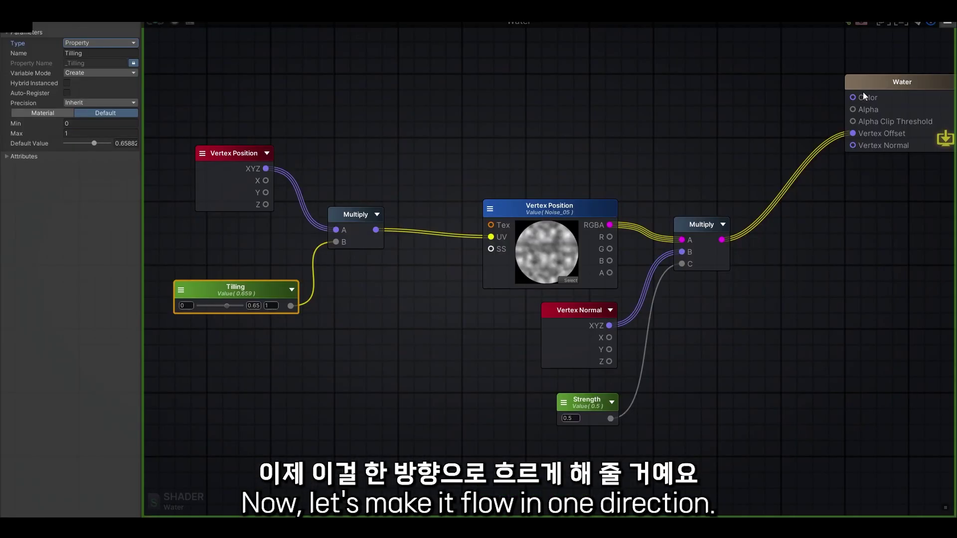
- Move the Vertex Position, Multiply and Tilling nodes away from the noise texture node to make room between them
left_click(437, 298)
middle_click_drag(437, 298, 555, 342)
left_click_drag(566, 166, 328, 381)
left_click_drag(530, 262, 421, 258)
middle_click_drag(581, 227, 610, 211)
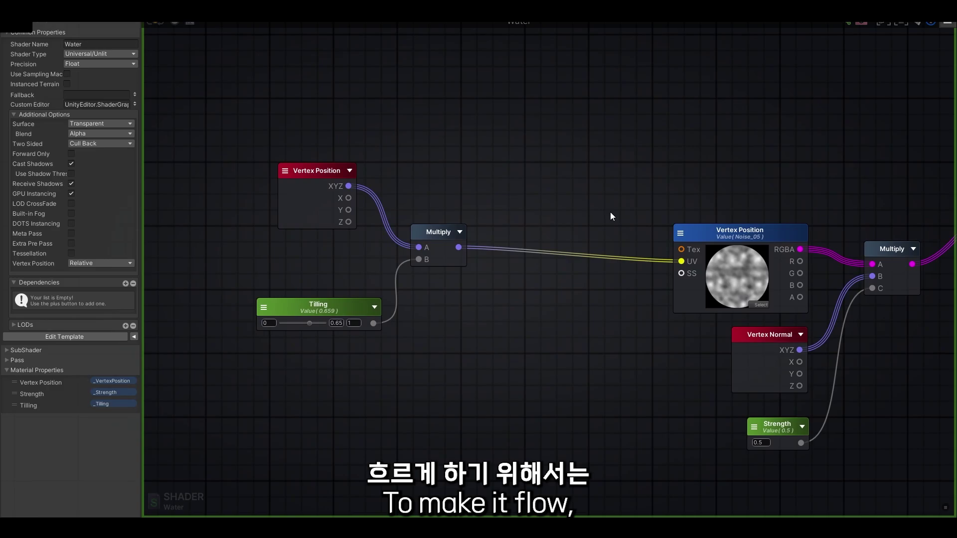
left_click(740, 237)
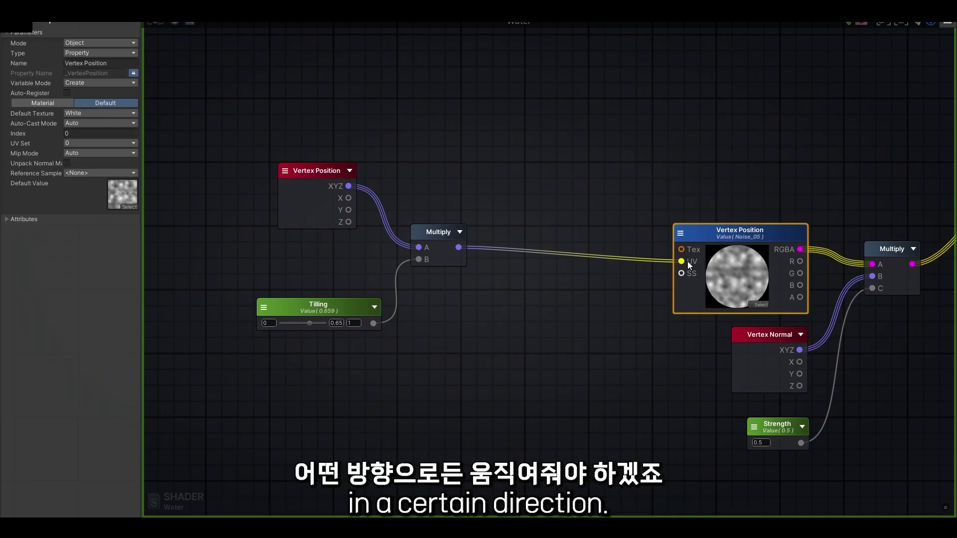
mouse_move(740, 274)
left_click(578, 330)
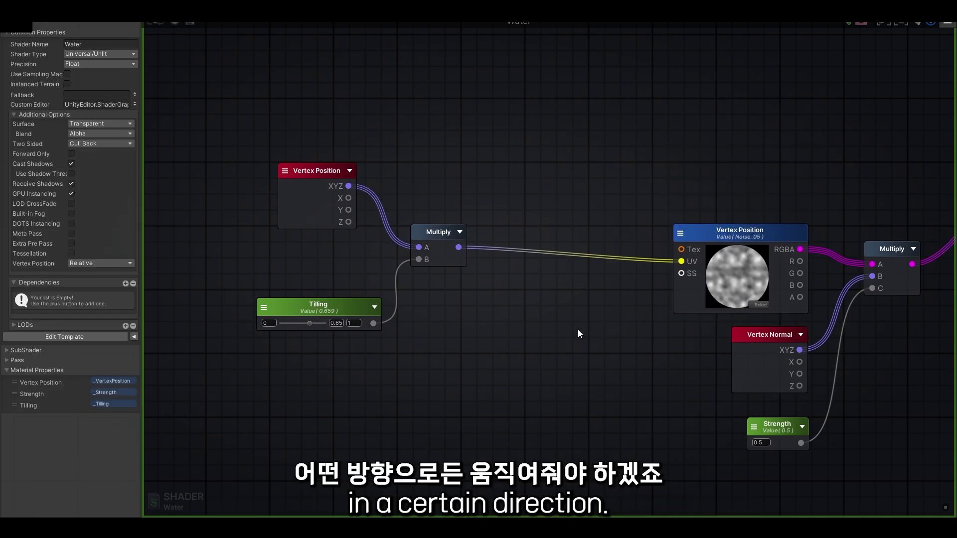
- Insert a Panner node between the Tilling Multiply's output and the noise texture's UV input
middle_click_drag(536, 307, 500, 280)
right_click(480, 255)
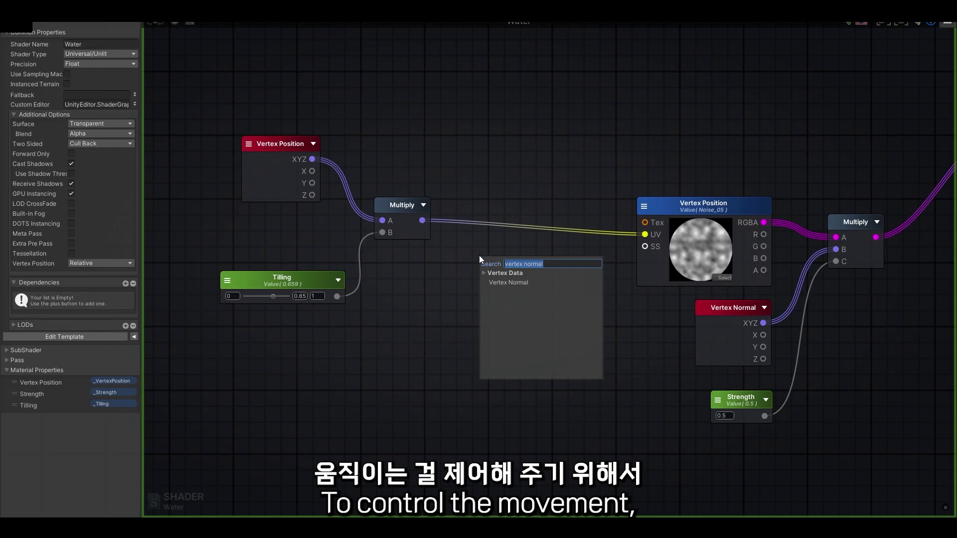
type("panner")
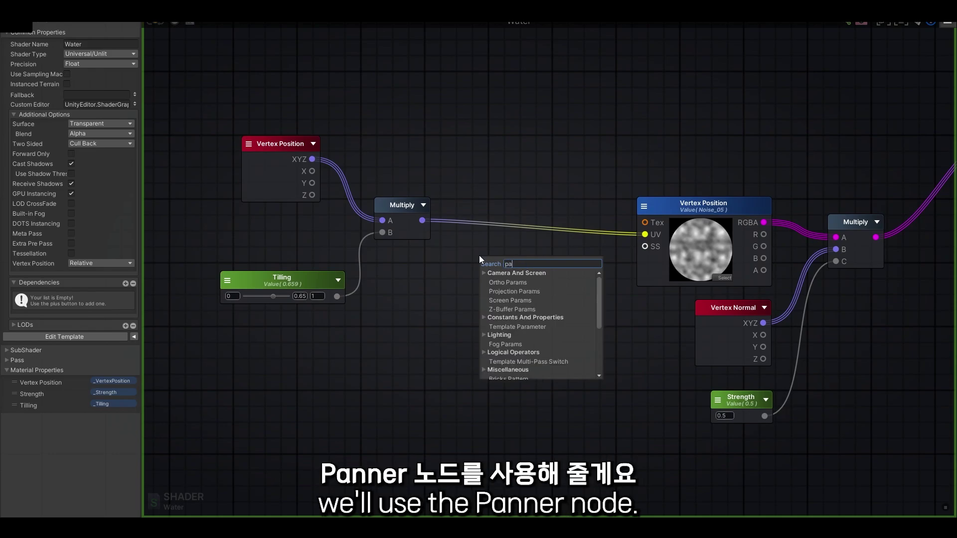
key("Return")
left_click_drag(480, 255, 495, 205)
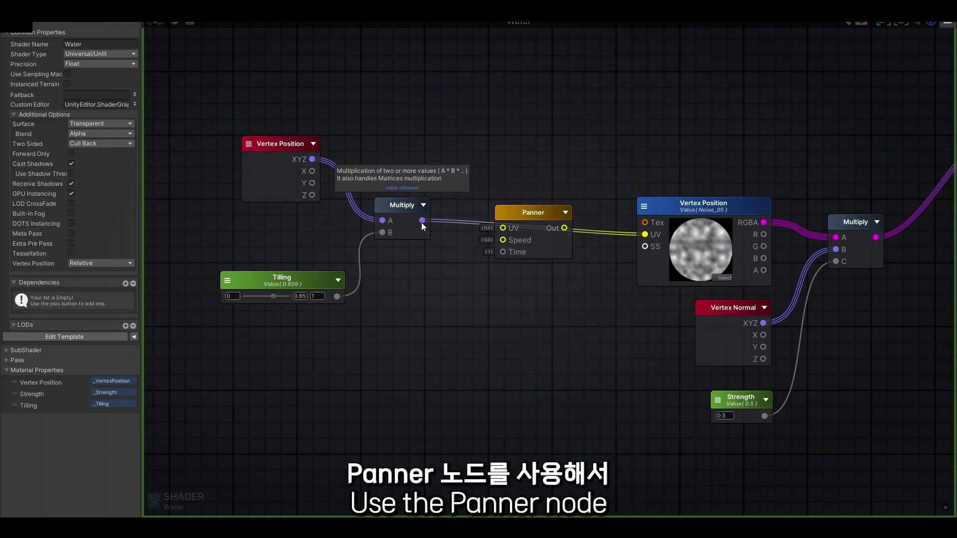
left_click_drag(421, 222, 503, 228)
left_click_drag(565, 227, 645, 234)
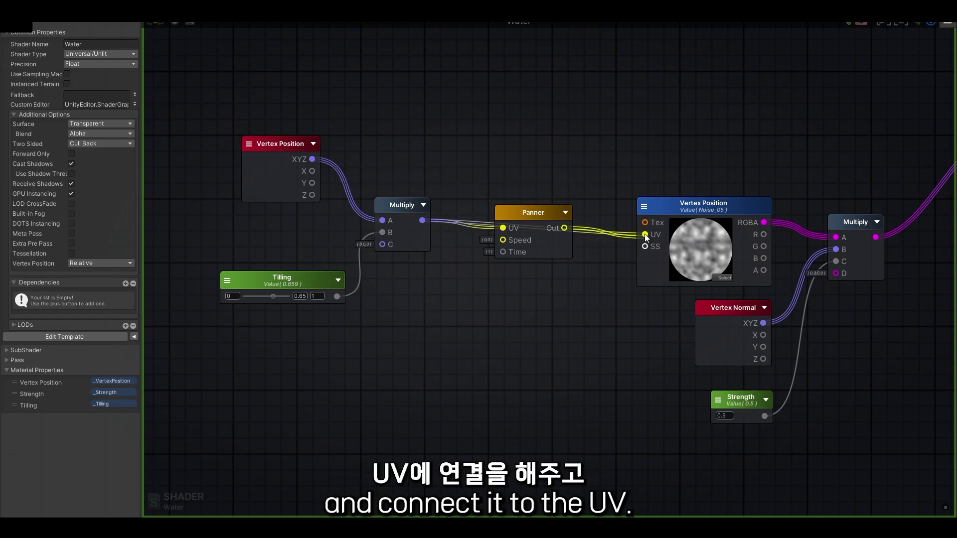
left_click_drag(529, 212, 541, 208)
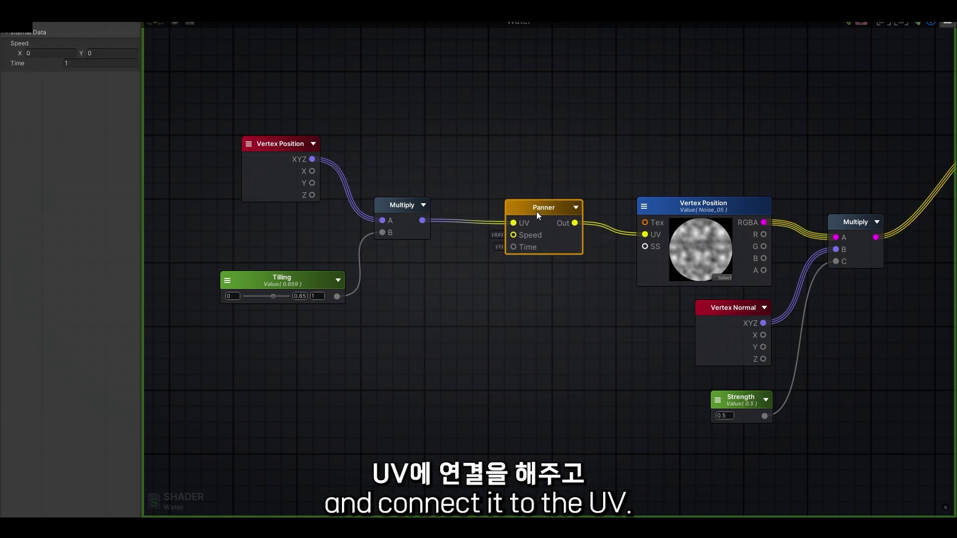
- Try a Y speed of 1 on the Panner node, and reset it to 0
left_click(104, 54)
double_click(105, 53)
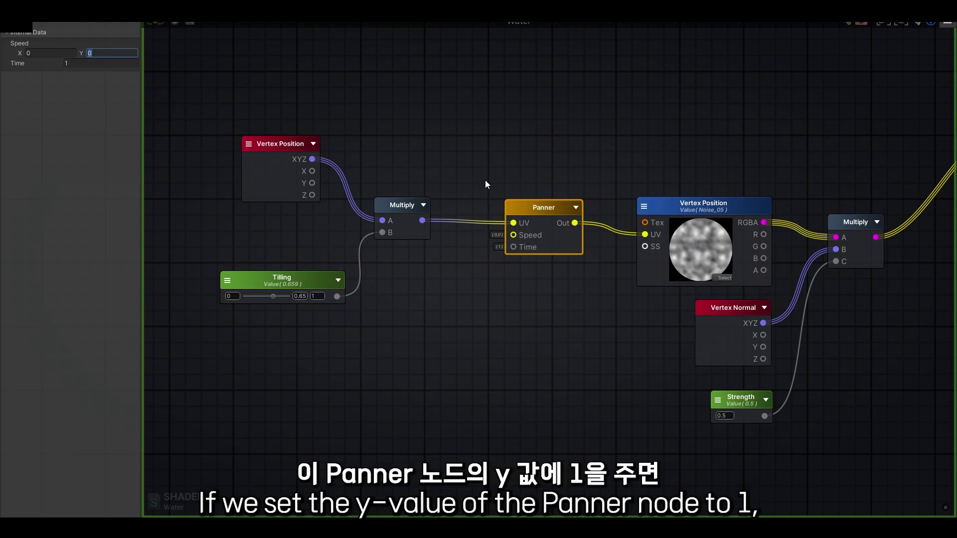
type("1")
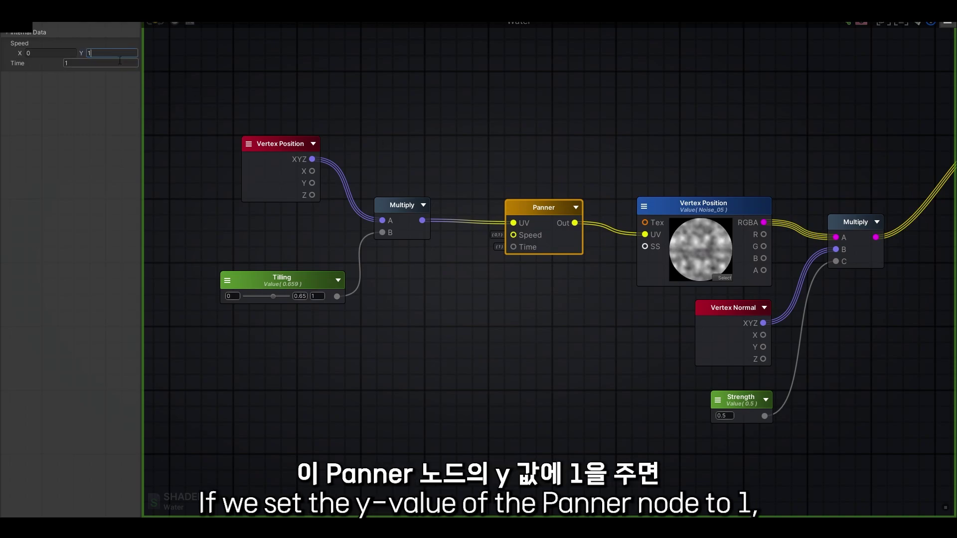
key("BackSpace")
type("0")
- Try an X speed of 1 on the Panner node, and reset it to 0
double_click(28, 53)
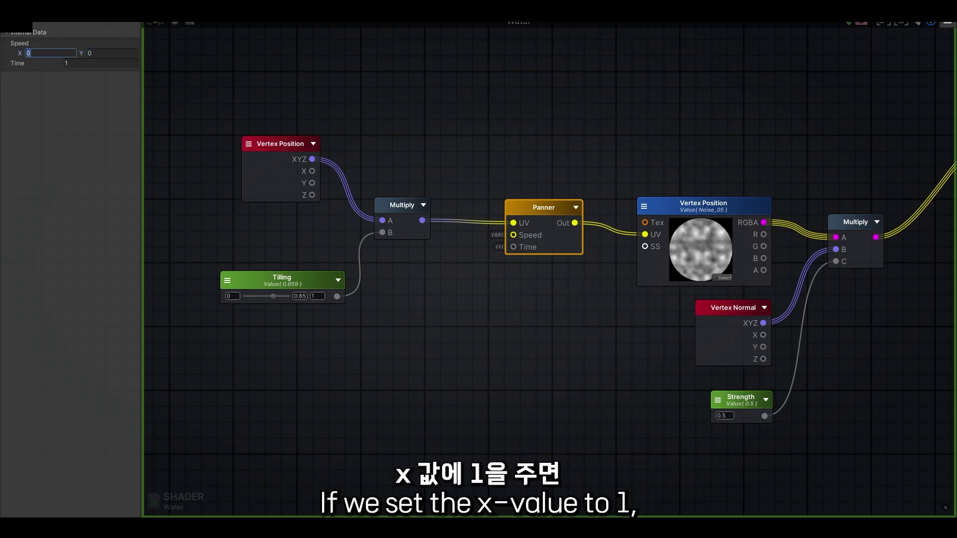
type("1")
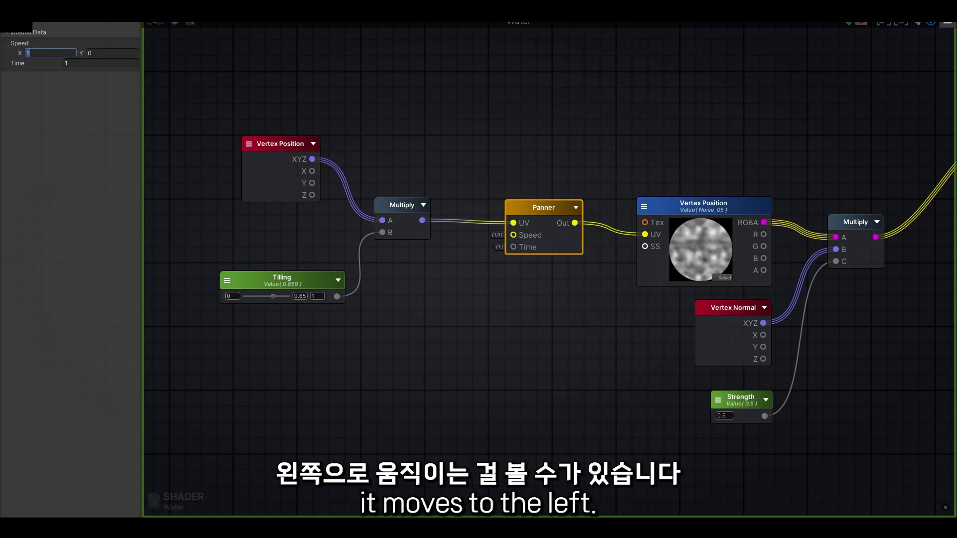
key("BackSpace")
type("0")
- Try speeds of -1 in Y and X on the Panner node, and reset both to 0
key("Tab")
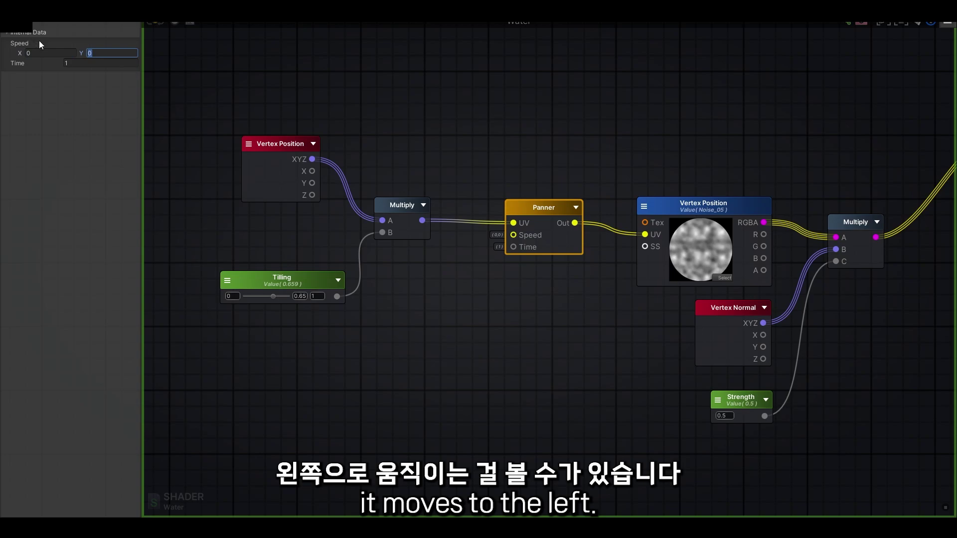
type("-1")
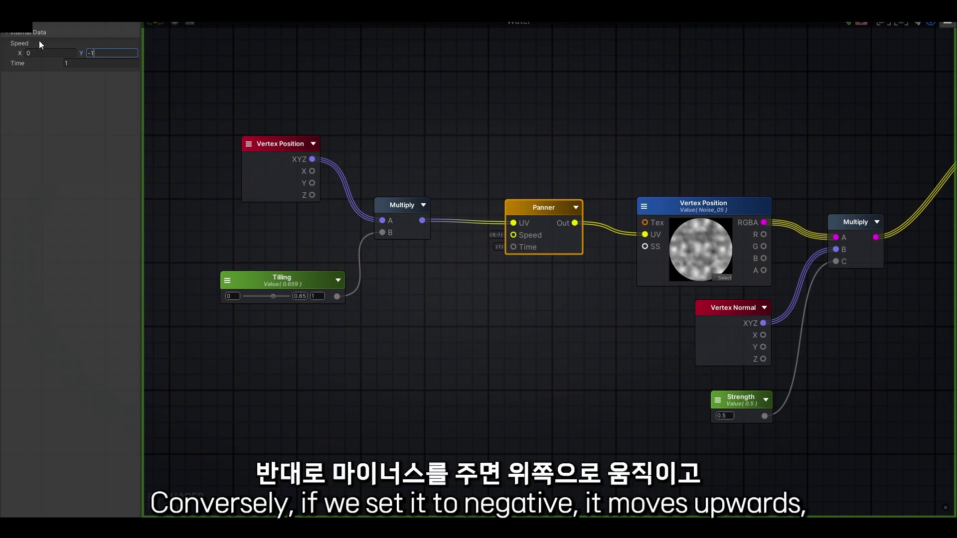
key("shift+Tab")
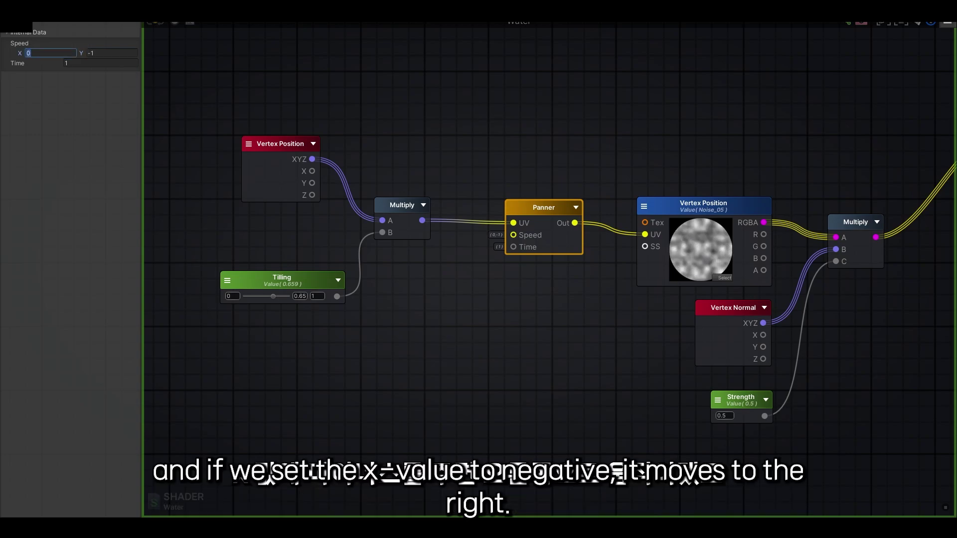
type("-1")
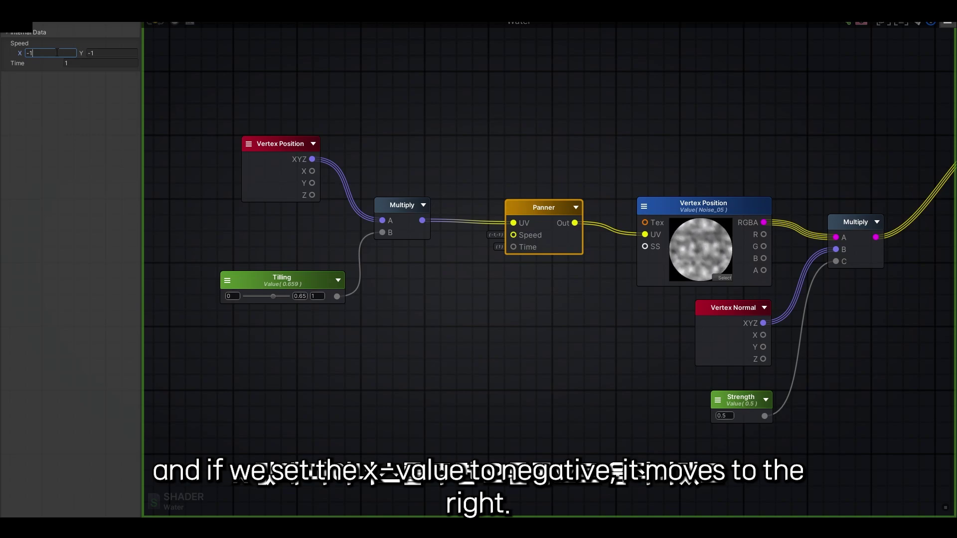
key("Tab")
type("0")
left_click(38, 54)
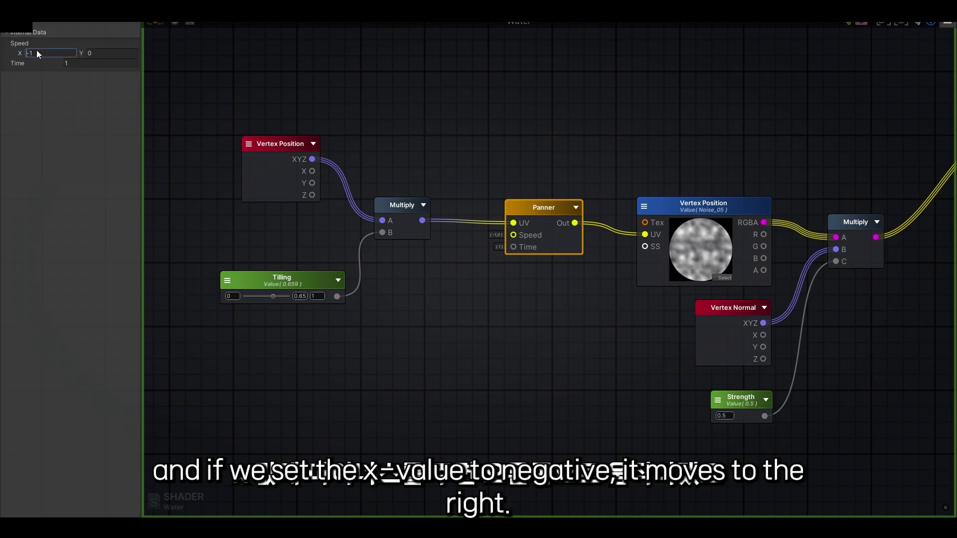
left_click(387, 279)
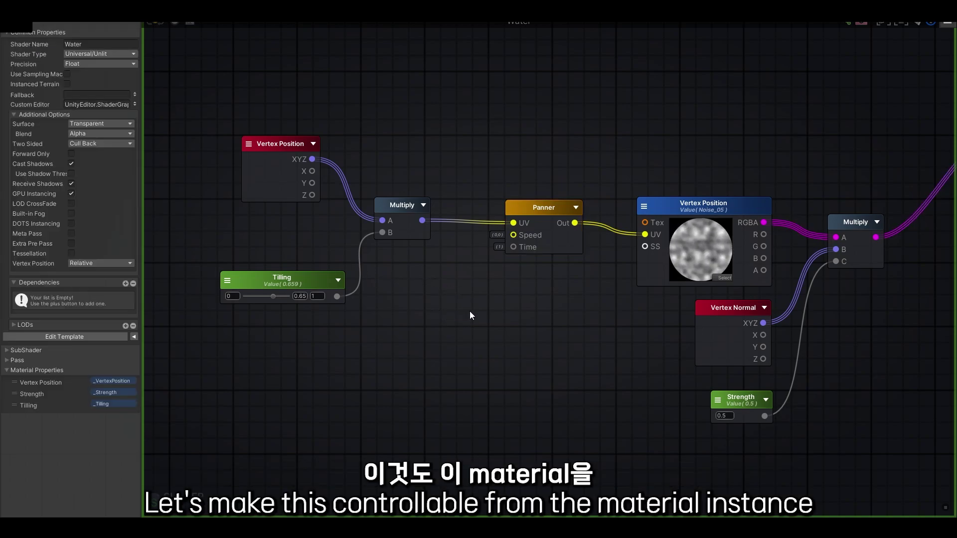
- Add a Vector2 node below the Panner and connect its XY output to the Panner's Speed input
middle_click_drag(469, 311, 494, 304)
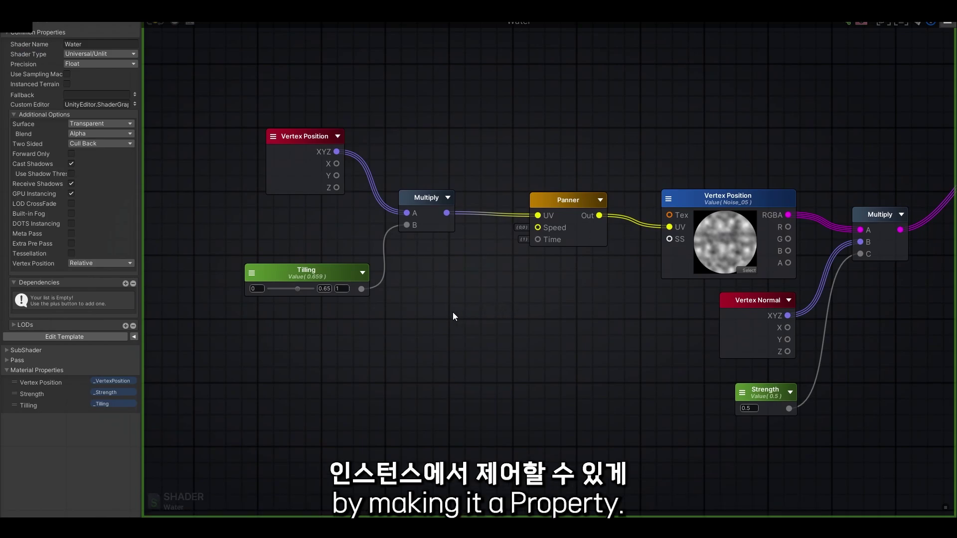
key("2")
left_click(453, 314)
left_click_drag(502, 328, 537, 228)
middle_click_drag(477, 303, 498, 315)
- Make the Vector2 node a Property named "Vertex Position_Speed/X,Y" and update the shader
left_click(498, 319)
left_click(103, 43)
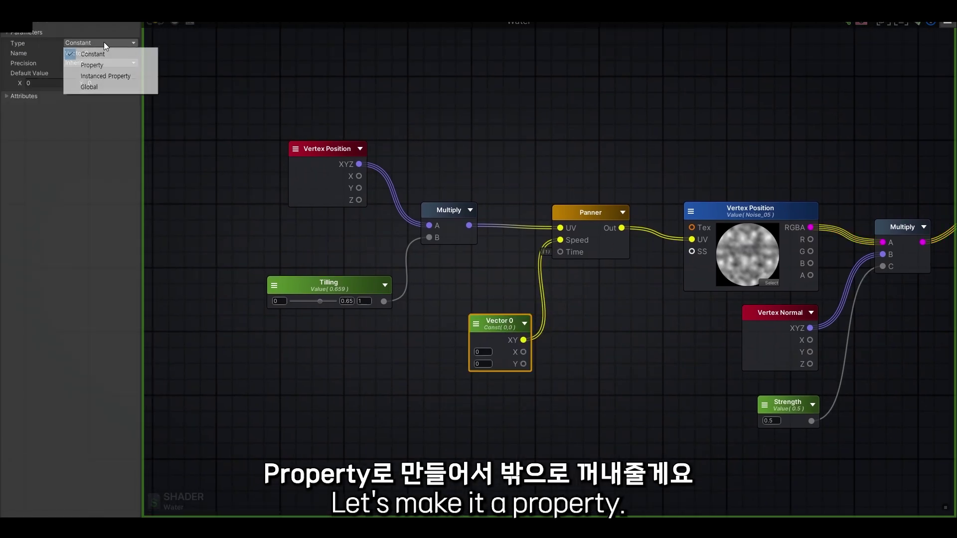
left_click(92, 65)
type("V")
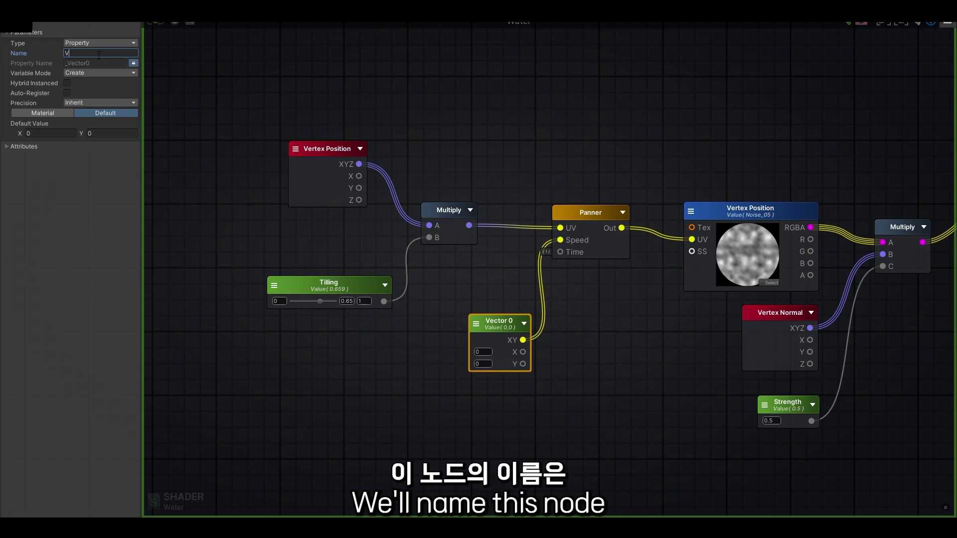
type("ertex P")
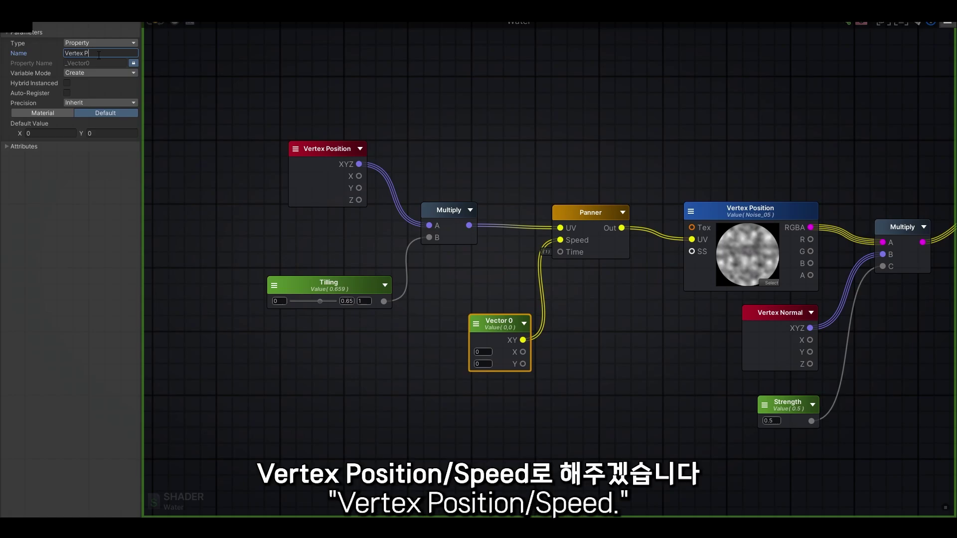
type("o")
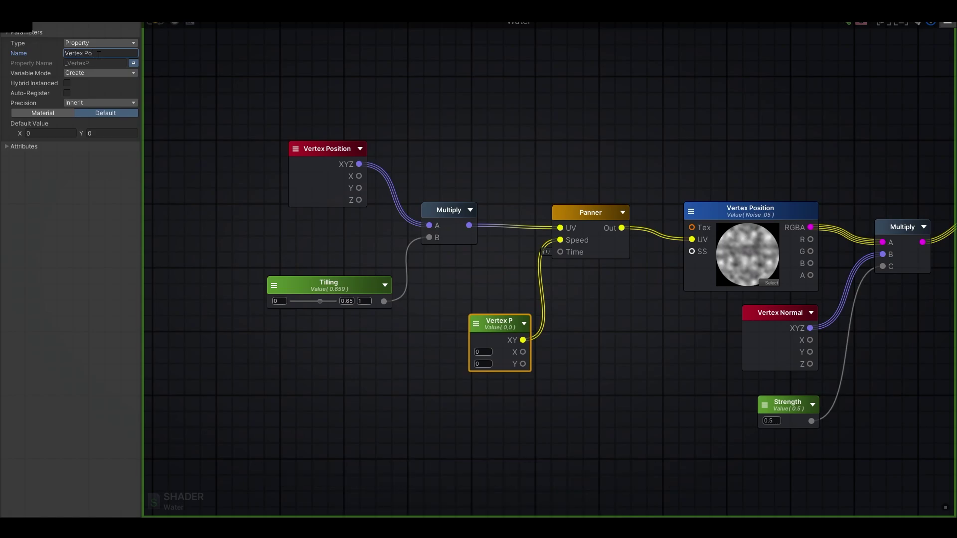
type("sition_Speed/X,Y")
left_click(237, 79)
left_click(156, 23)
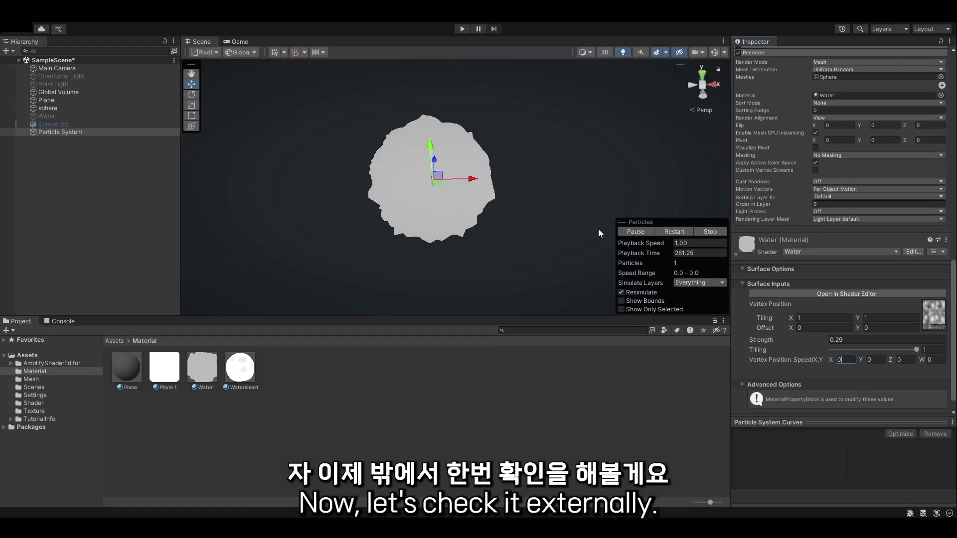
- Set the X value of Vertex Position_Speed/X,Y on the Water material to -1
left_click_drag(598, 230, 576, 215, "alt")
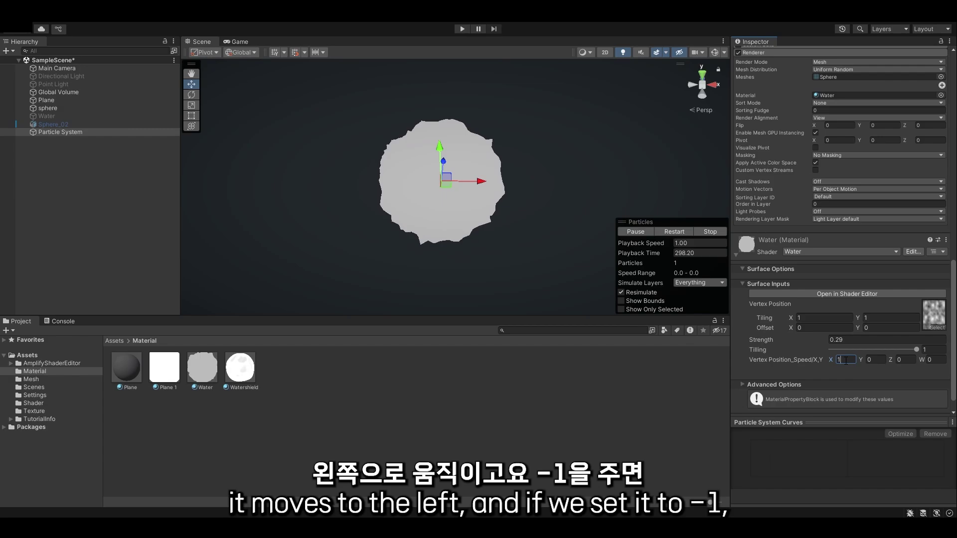
type("-1")
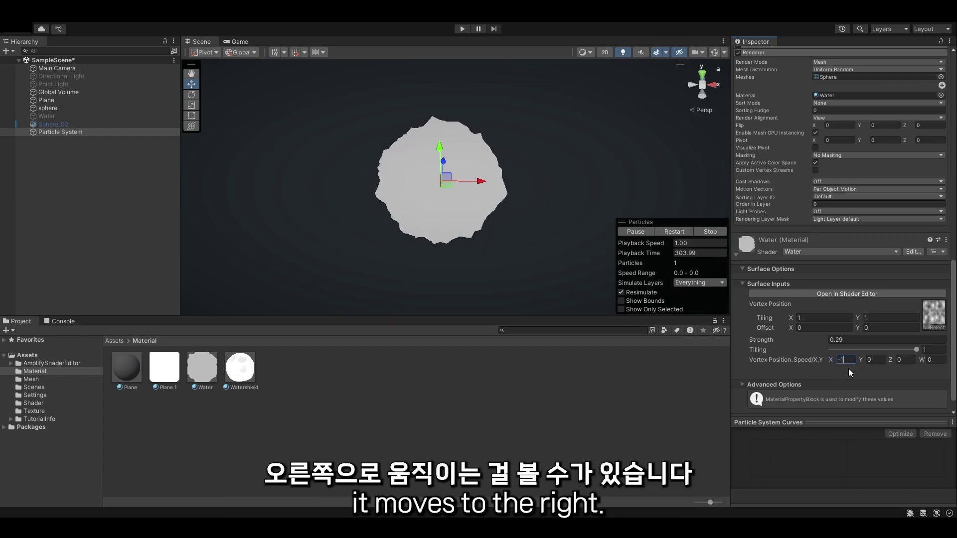
- Reset the Water material's X speed to 0, try a Y speed of 1, and set Y to -1
left_click(875, 359)
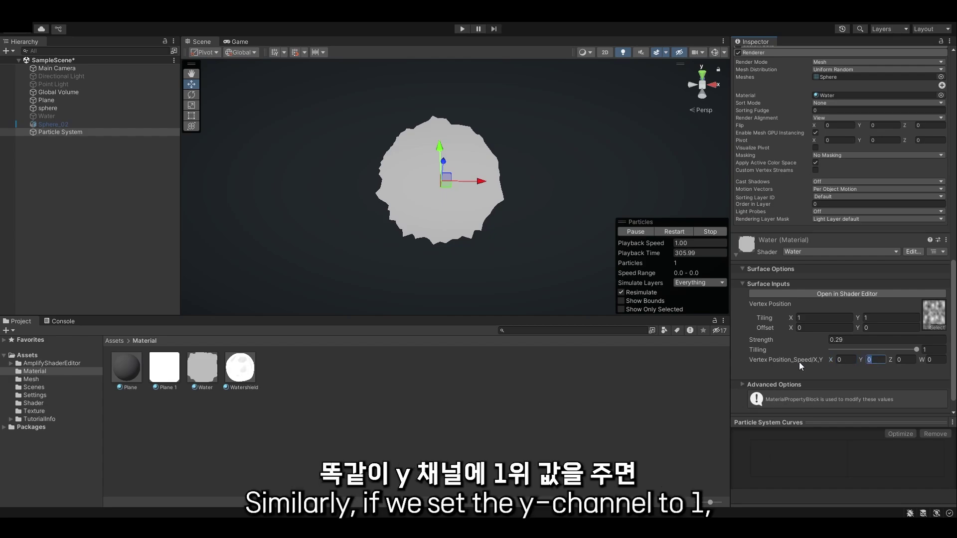
type("1")
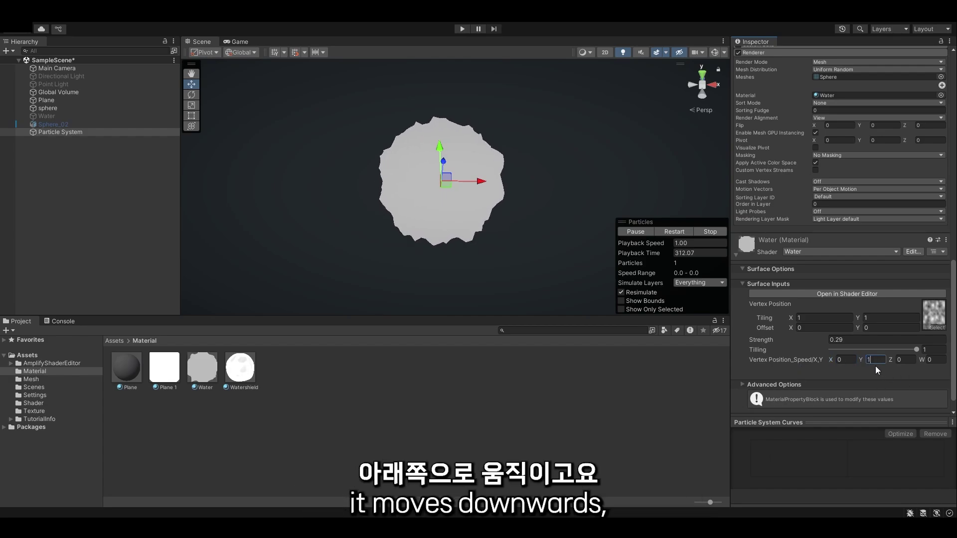
type("-1")
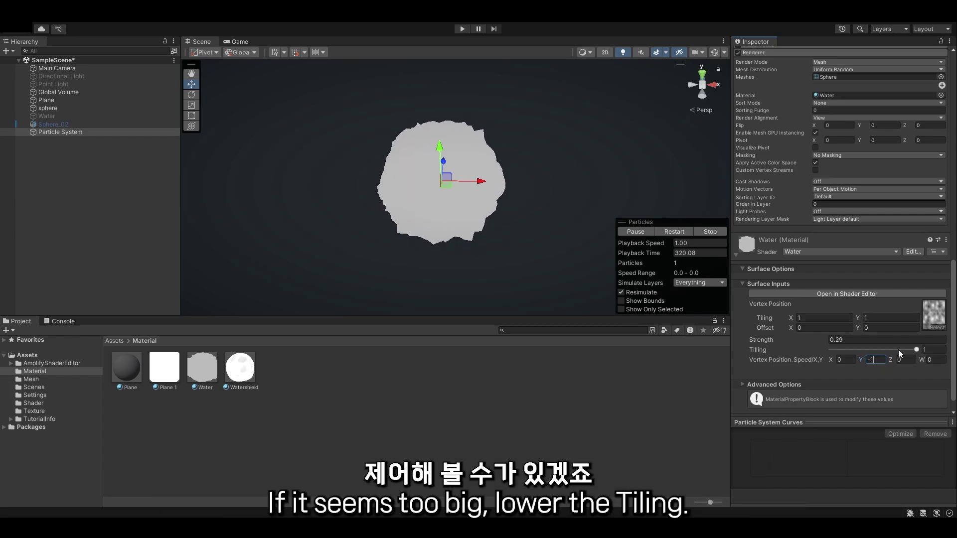
- Lower the Water material's Tilling to about 0.47 and set its Strength to 0.1
left_click_drag(897, 349, 871, 355)
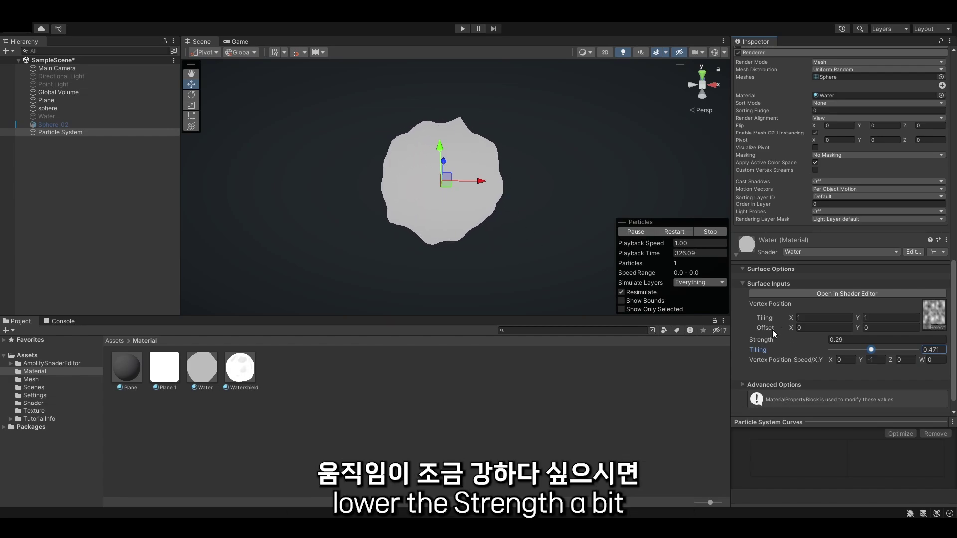
left_click(865, 340)
type("0.5")
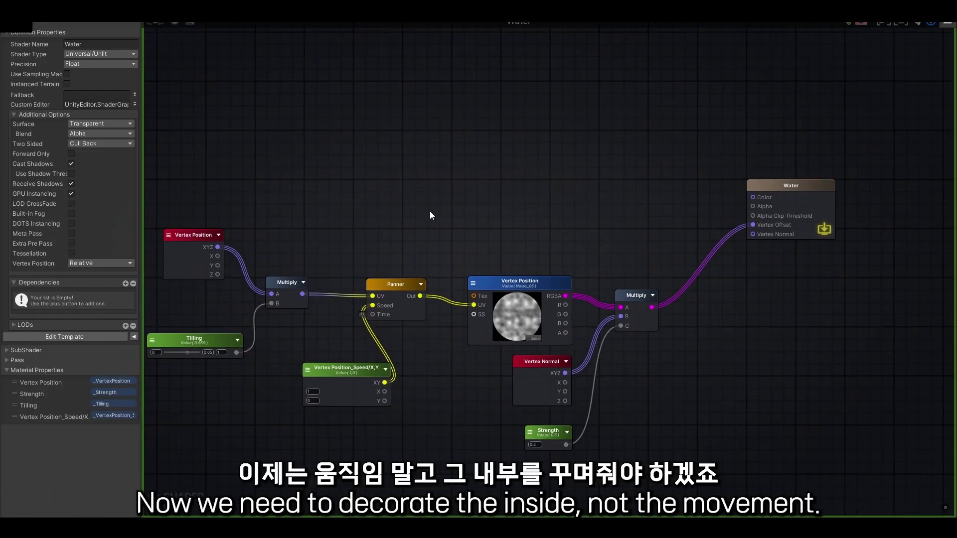
- Add a Texture Sample node above the vertex nodes in the Water shader graph and name it MainTex
right_click_drag(429, 211, 533, 222)
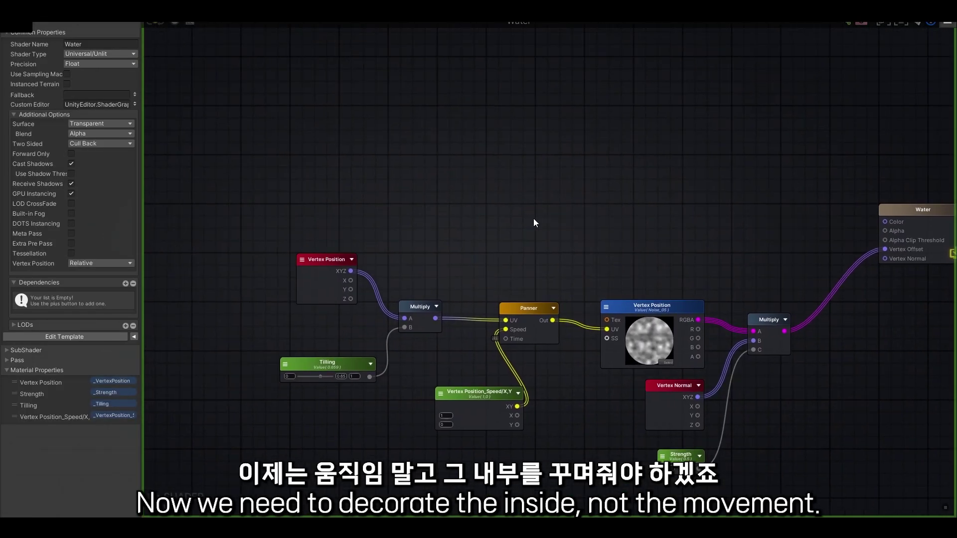
scroll(533, 223, "down", 2)
left_click_drag(534, 309, 528, 338)
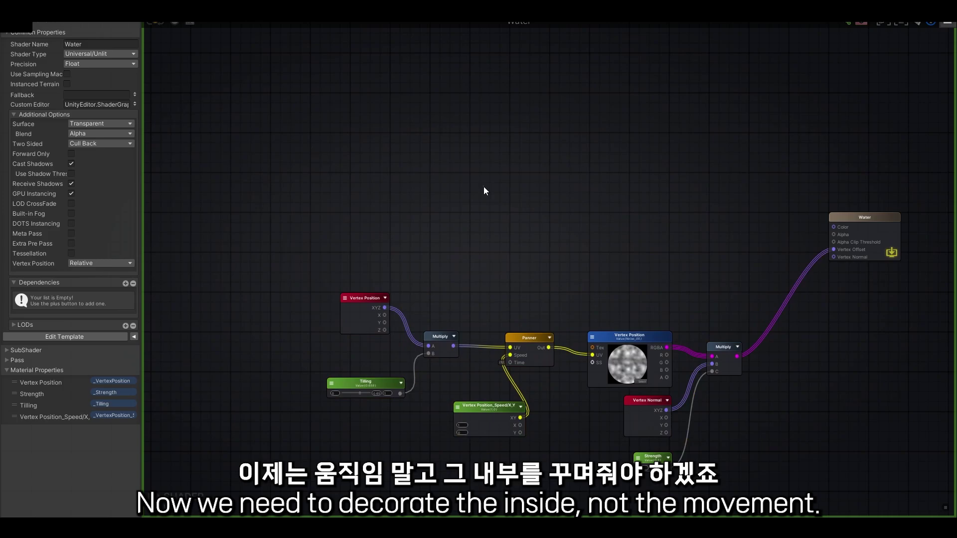
right_click_drag(483, 191, 512, 239)
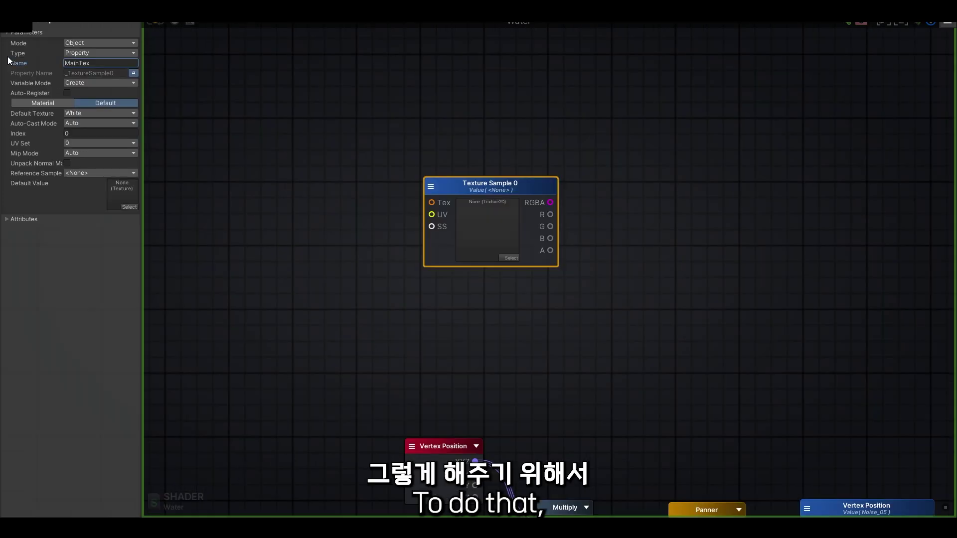
left_click(280, 132)
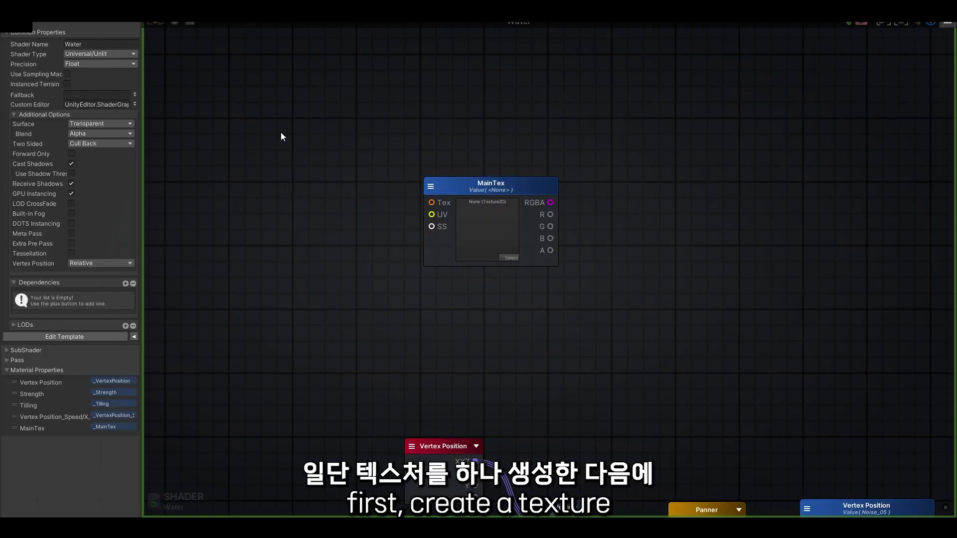
- Assign the Noise_04 texture to the MainTex node
left_click(452, 184)
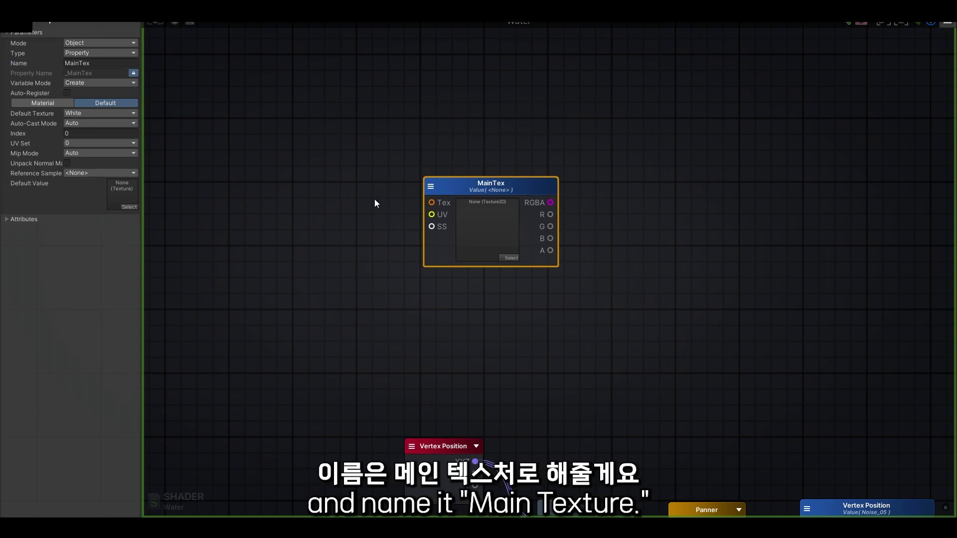
left_click(510, 258)
scroll(804, 424, "down", 1)
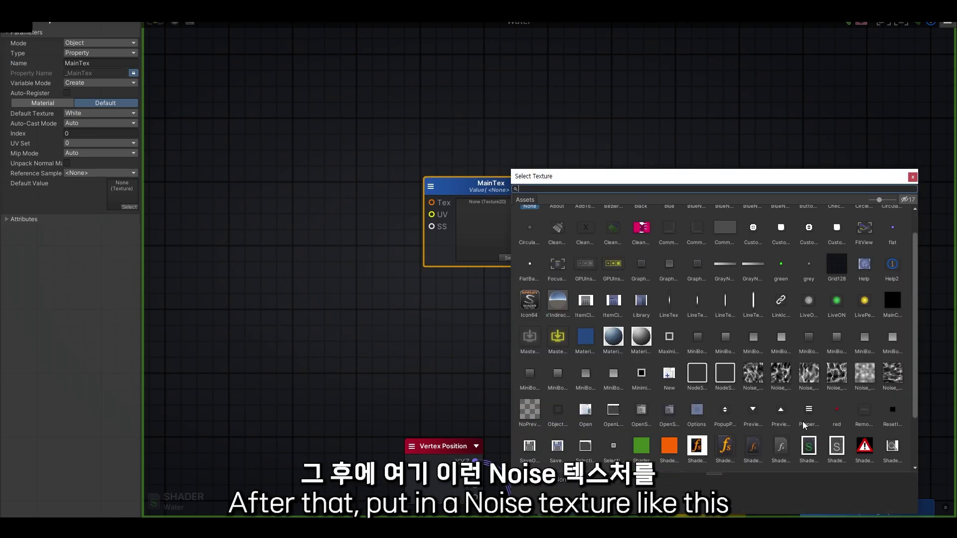
left_click(837, 375)
left_click(912, 177)
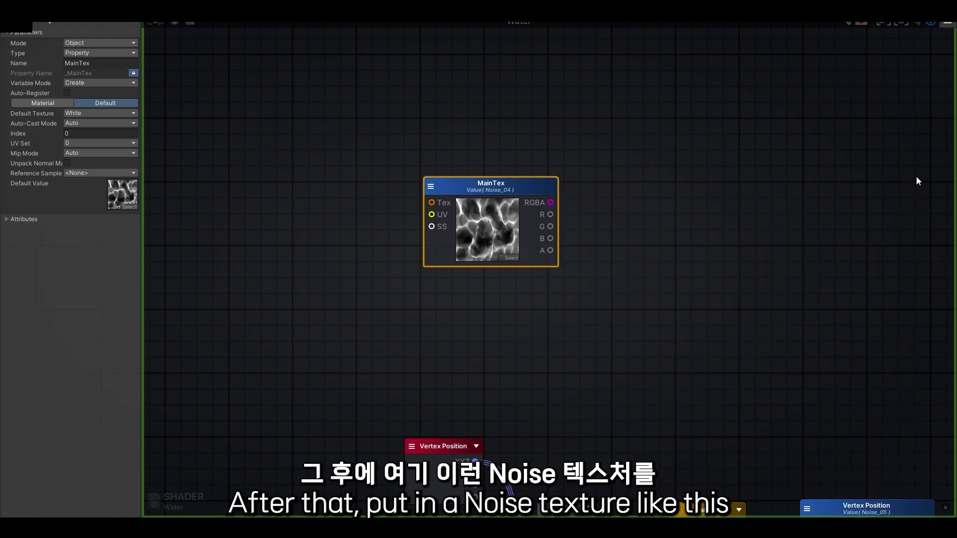
- Move the MainTex node slightly closer to the vertex offset nodes
right_click_drag(730, 214, 659, 225)
left_click(607, 225)
scroll(488, 242, "down", 4)
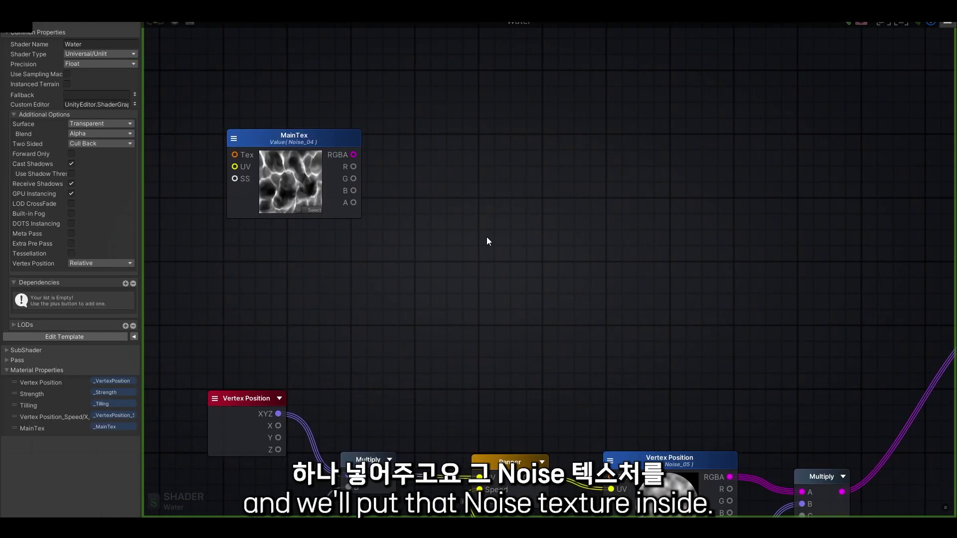
scroll(477, 231, "up", 1)
left_click_drag(361, 174, 354, 202)
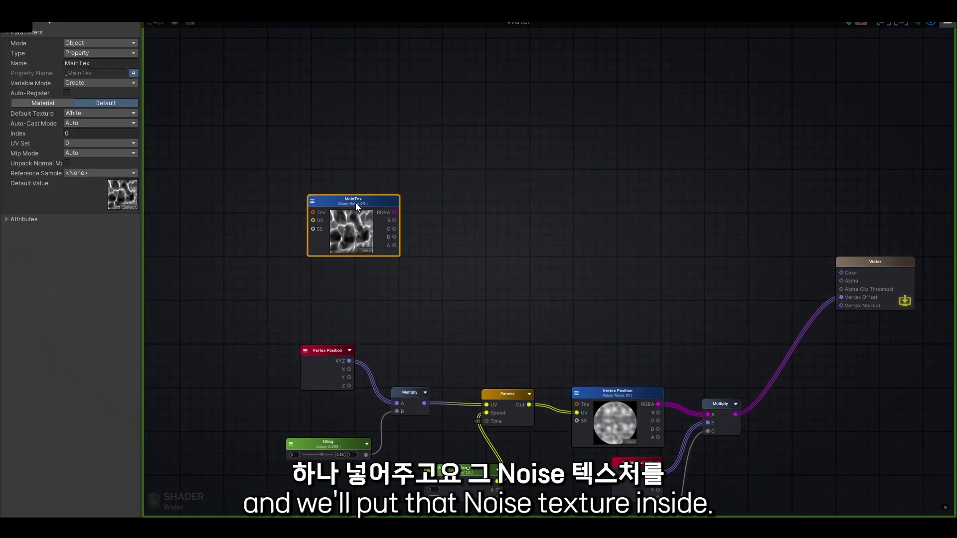
- Place an Add node beside MainTex and connect MainTex's RGBA output to its A input
scroll(449, 268, "up", 2)
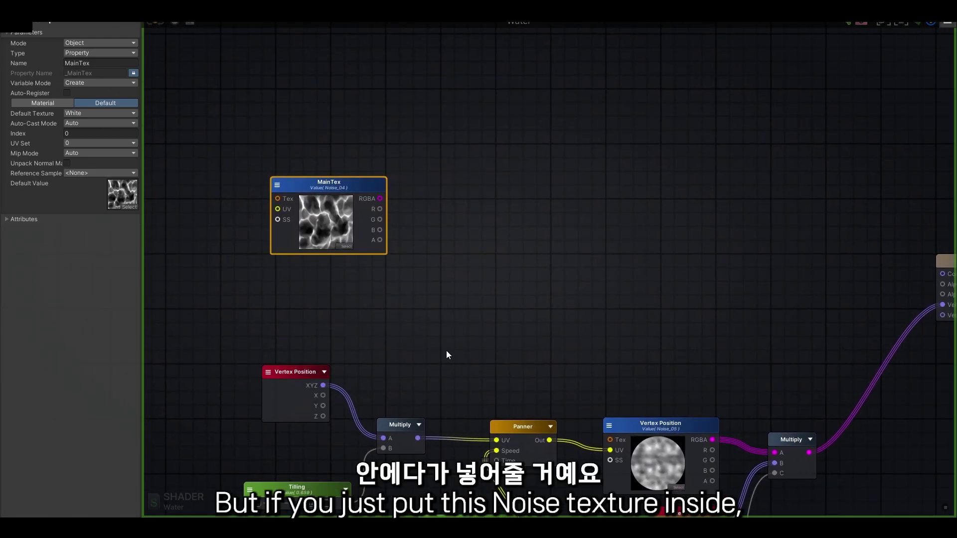
right_click_drag(446, 354, 434, 246)
scroll(434, 247, "up", 1)
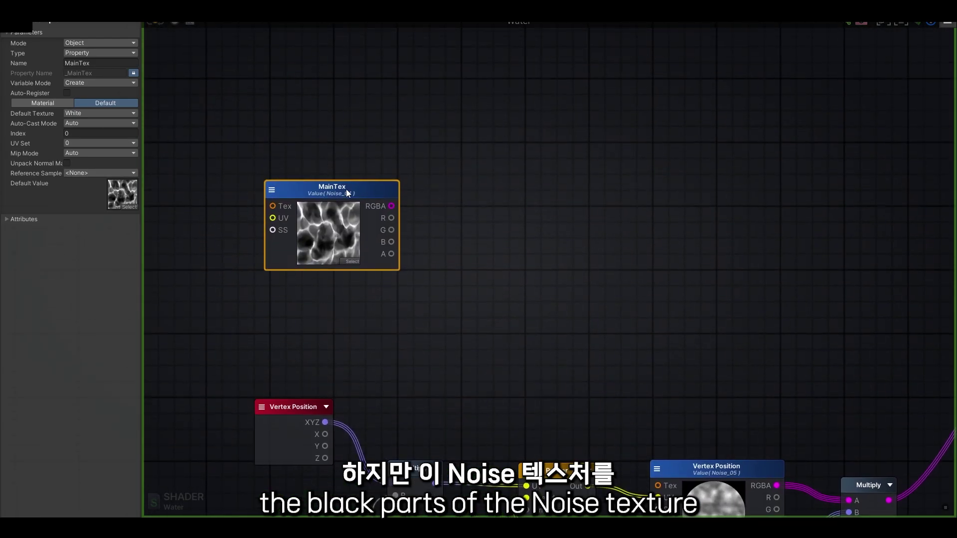
right_click_drag(348, 129, 545, 297)
scroll(496, 246, "down", 2)
scroll(573, 319, "up", 2)
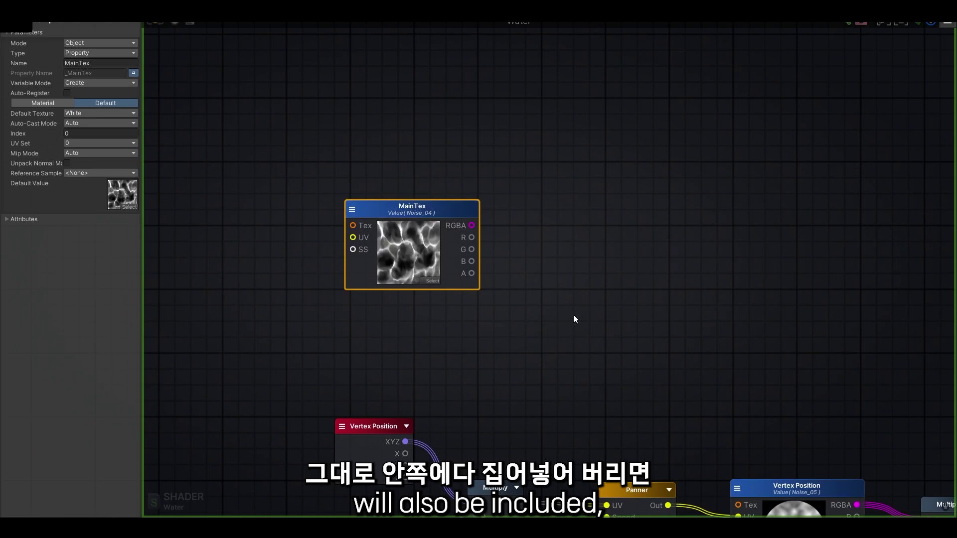
mouse_move(429, 262)
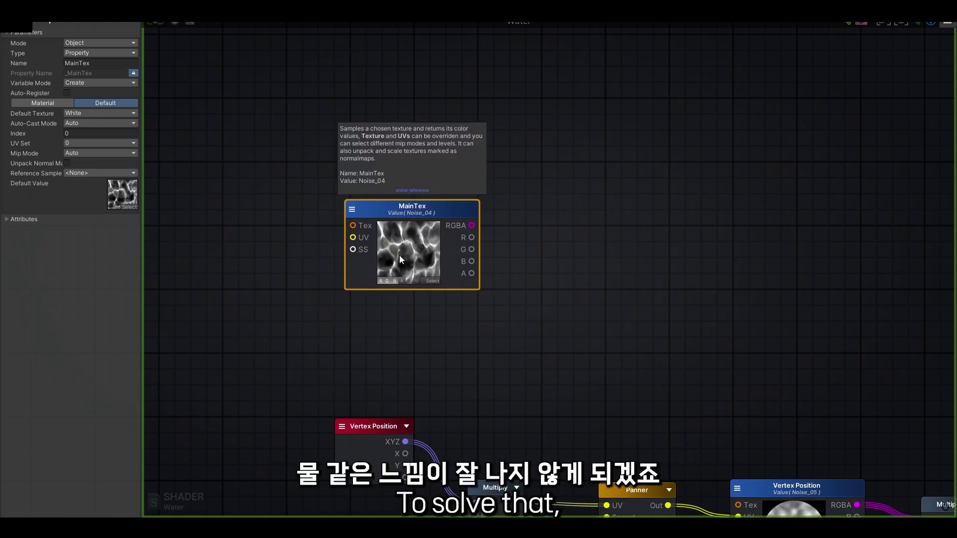
key("ctrl+z")
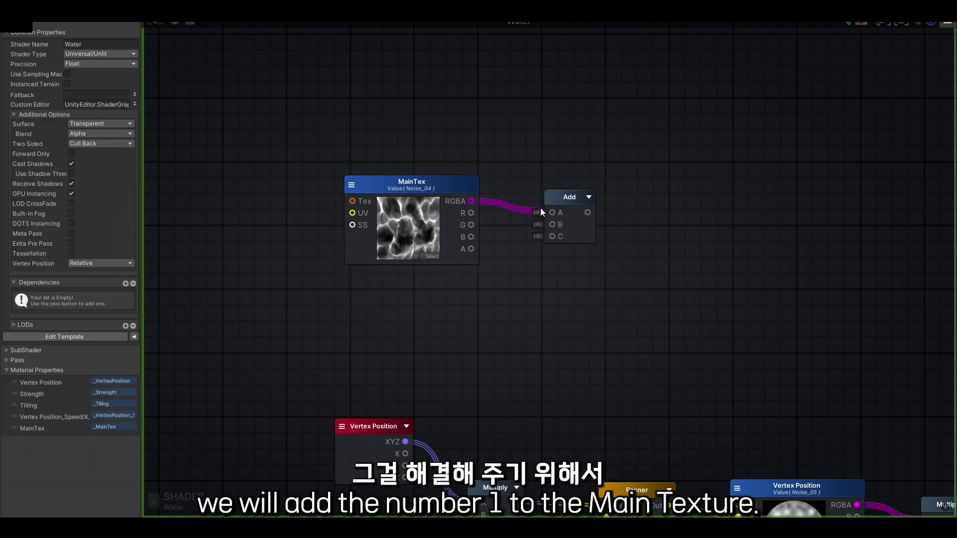
left_click_drag(540, 207, 542, 208)
left_click_drag(432, 182, 432, 174)
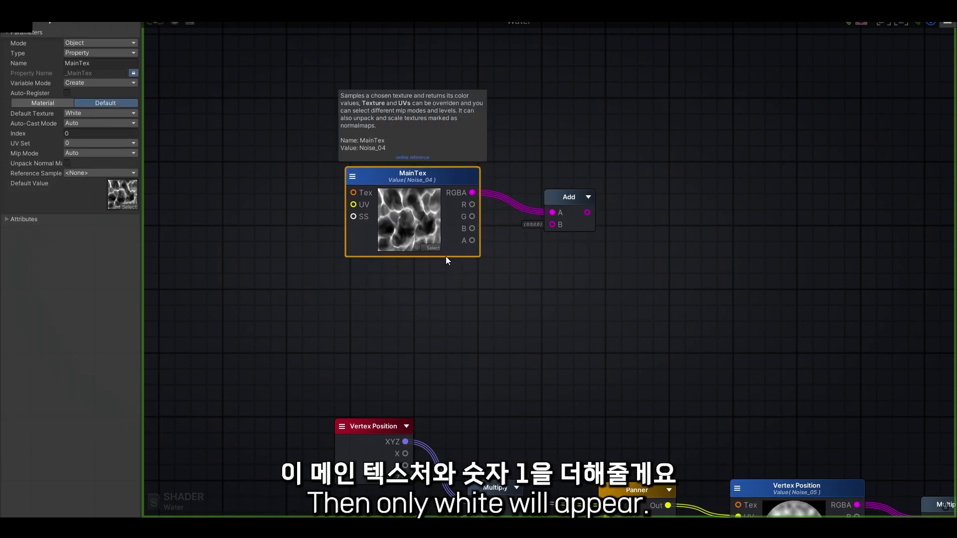
- Add a Float node with value 1, connect it to the Add node's B input, and expand the Add preview
key("1")
left_click(467, 285)
left_click_drag(499, 306, 551, 224)
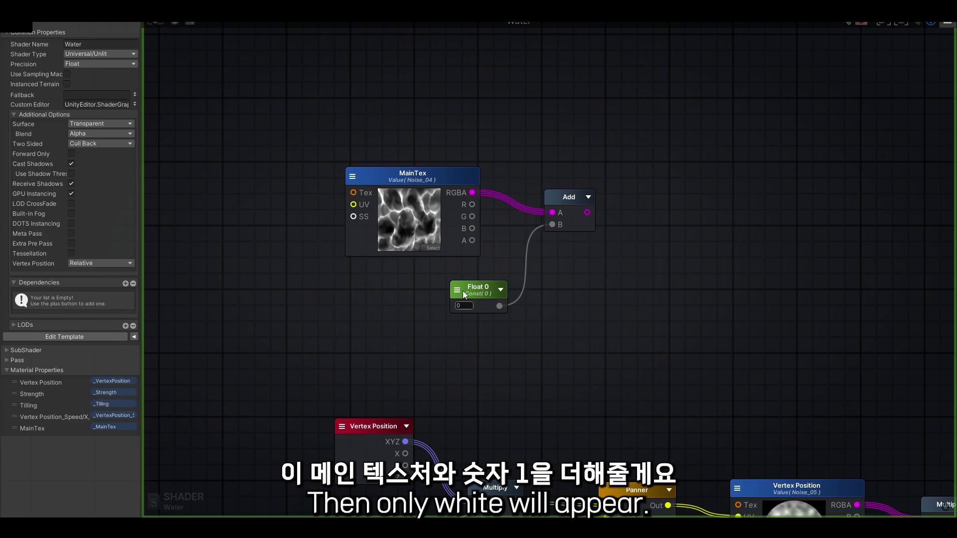
left_click(464, 305)
type("1")
left_click(588, 197)
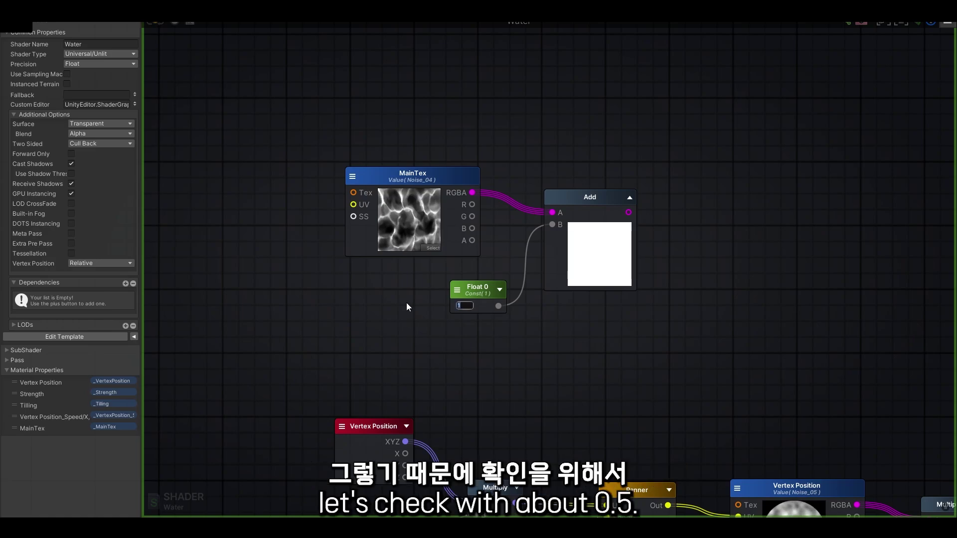
- Set the Float node feeding the Add node to 0.5
type("0.")
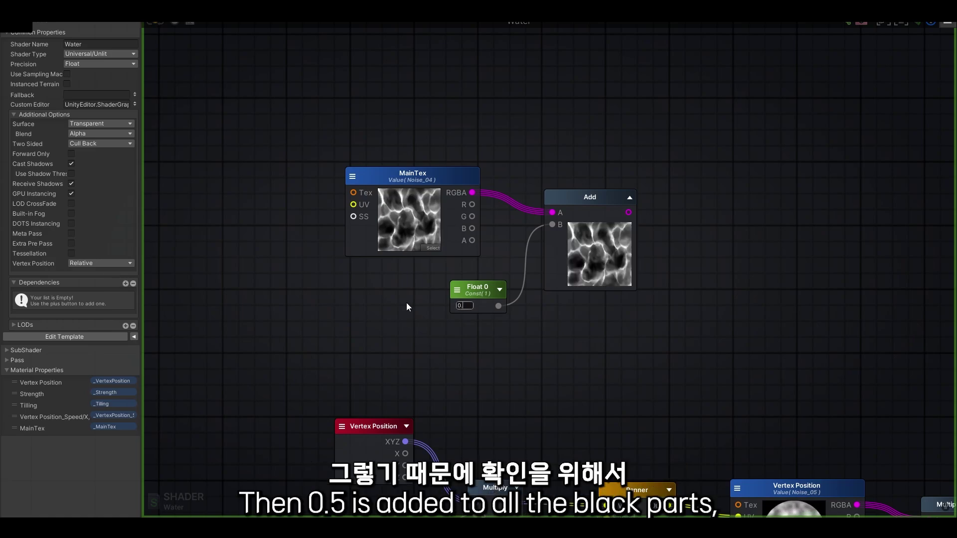
type("5")
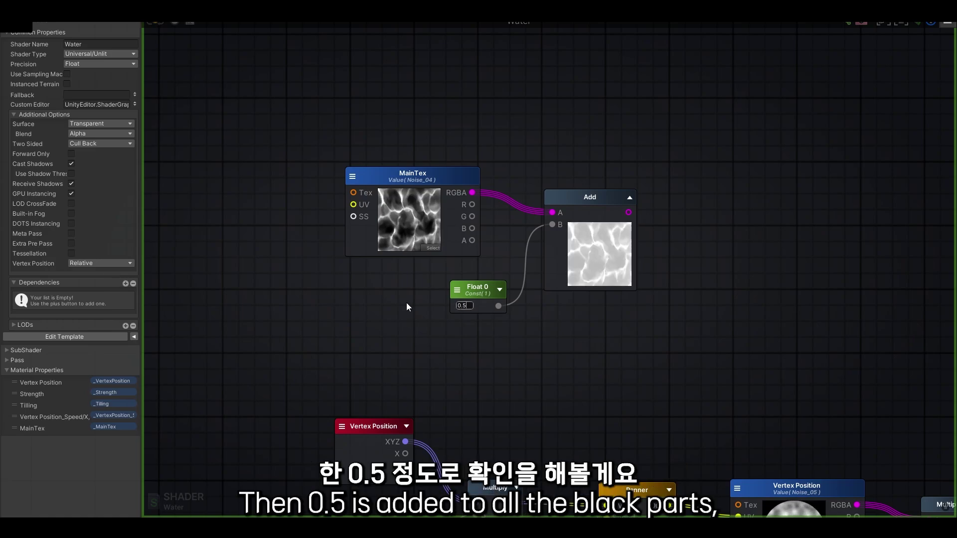
left_click(716, 274)
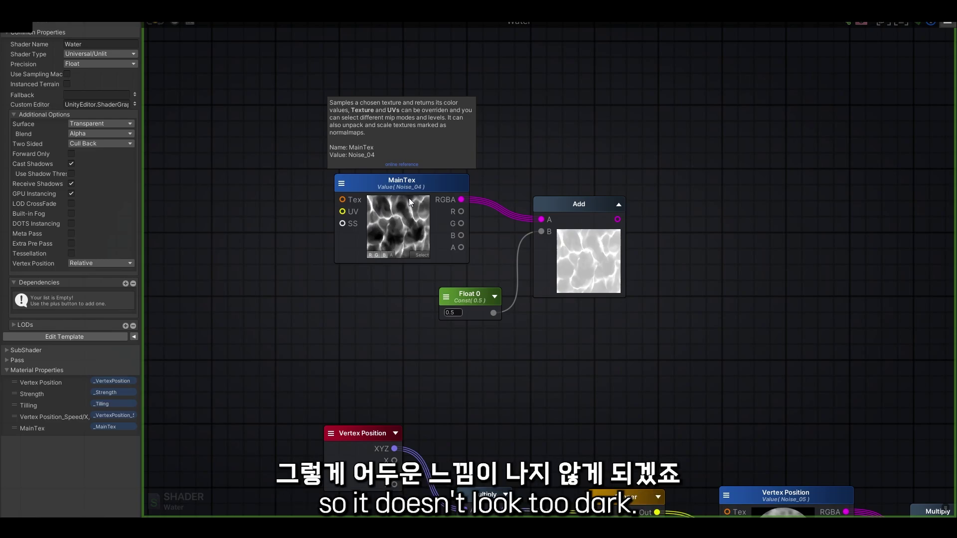
- Add a Vertex Color node below the Float node
scroll(679, 263, "down", 3)
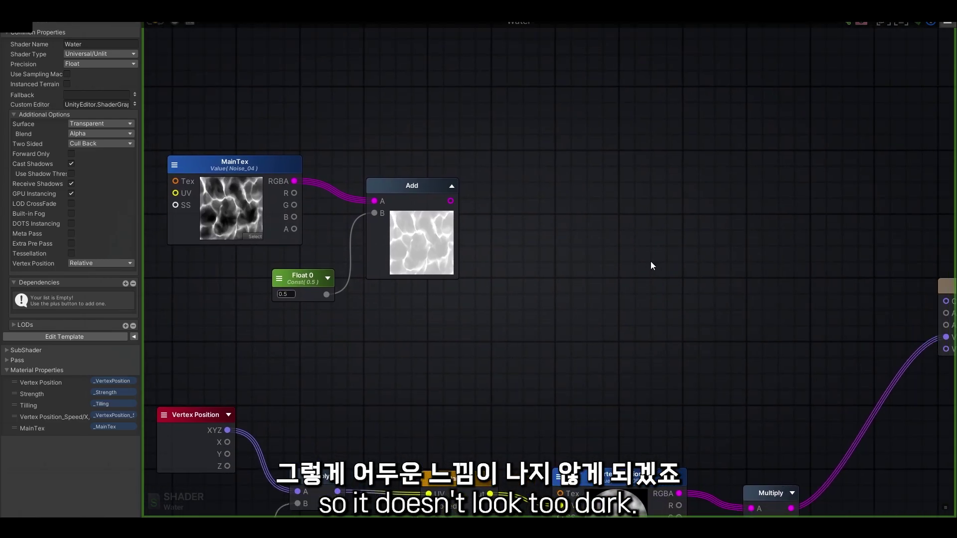
scroll(650, 261, "up", 2)
right_click_drag(650, 262, 674, 236)
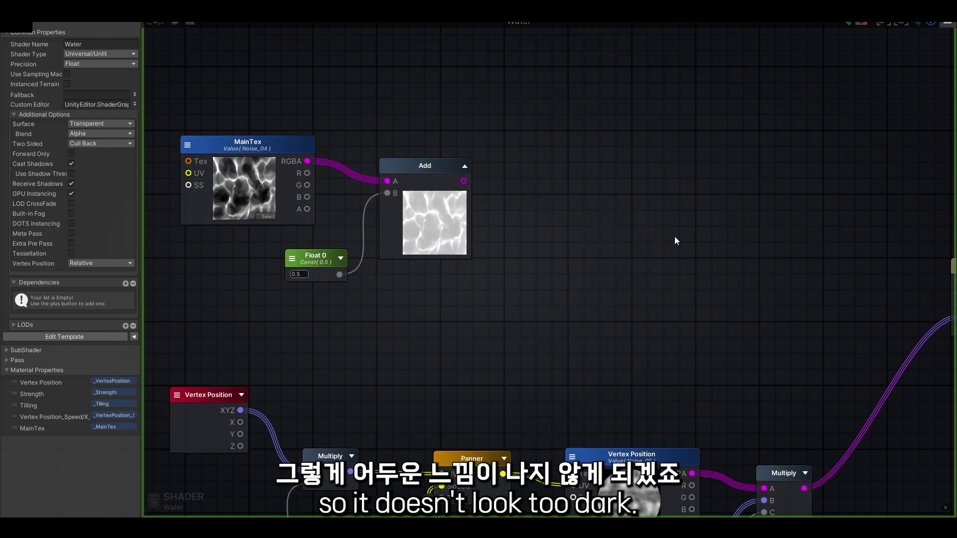
right_click(310, 310)
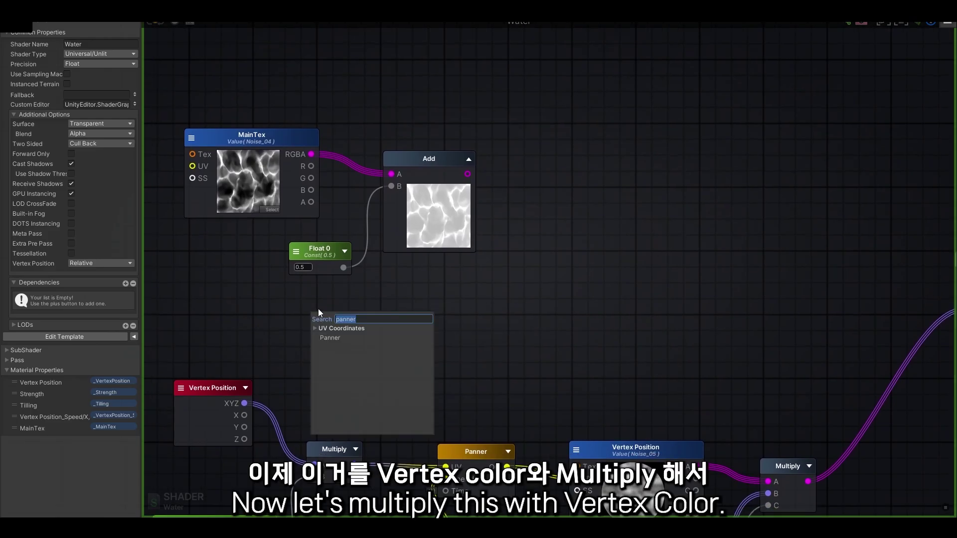
type("vertex co")
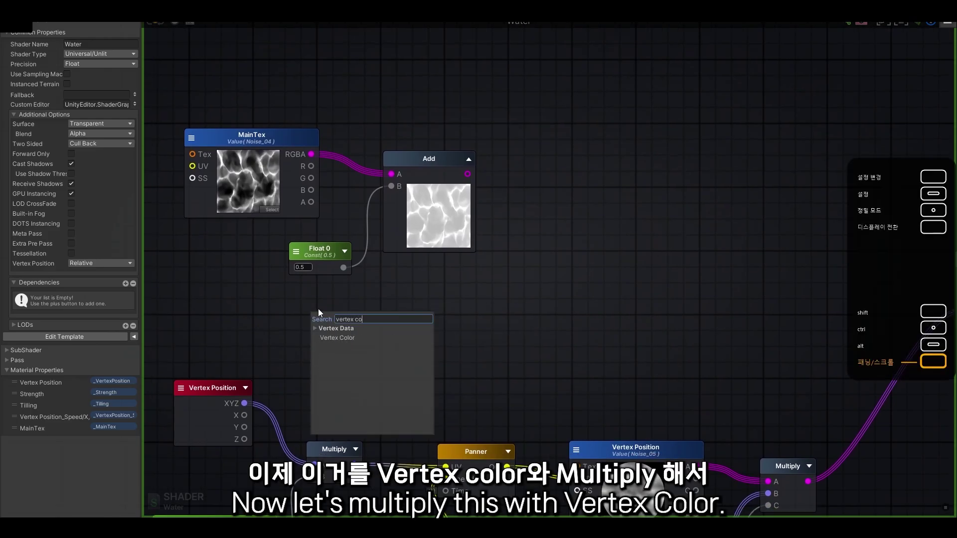
key("Return")
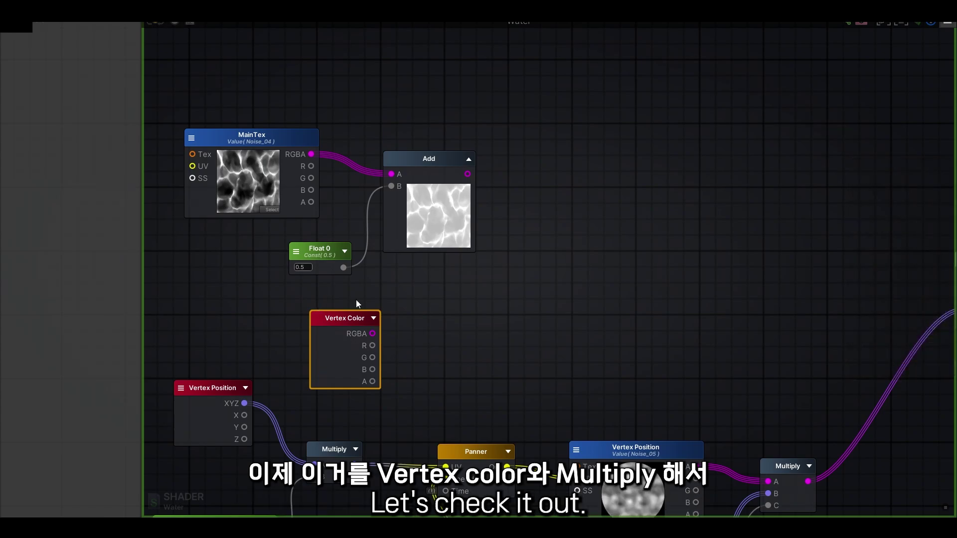
- Add a Multiply node and connect the Add output to A and the Vertex Color RGBA to B
key("m")
left_click(542, 251)
left_click_drag(468, 174, 540, 251)
left_click_drag(373, 333, 540, 263)
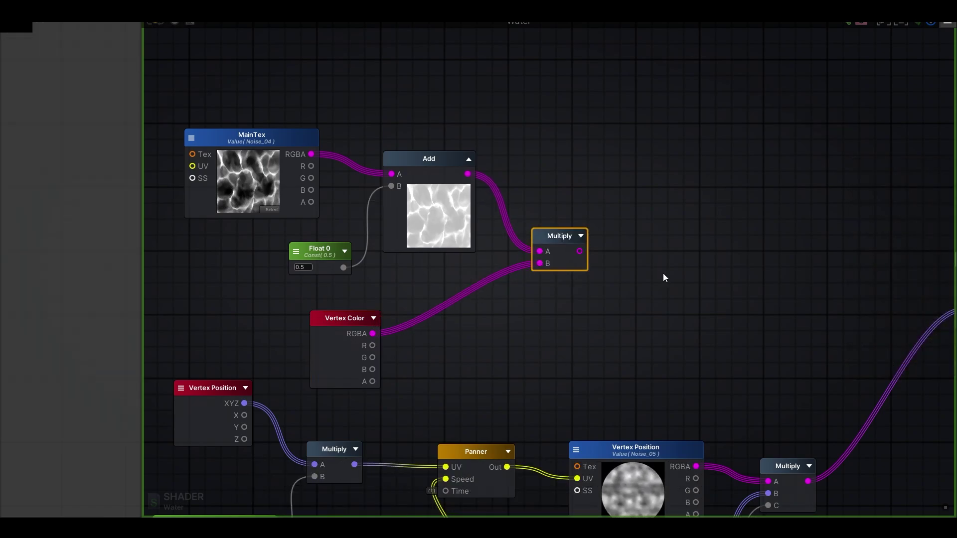
- Connect the new Multiply node's output to the Color input of the Water output node
middle_click_drag(663, 273, 475, 252)
left_click_drag(392, 231, 772, 253)
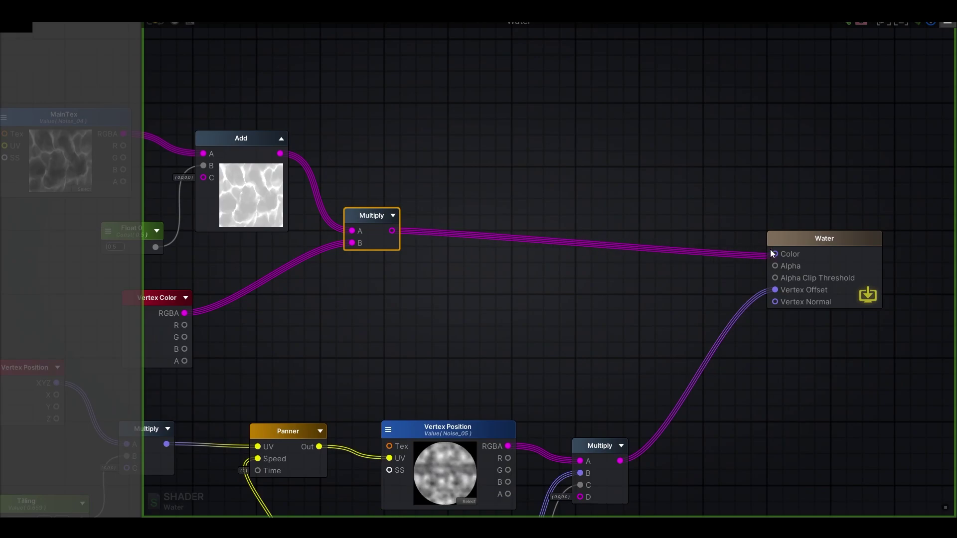
middle_click_drag(490, 168, 603, 179)
scroll(604, 182, "down", 2)
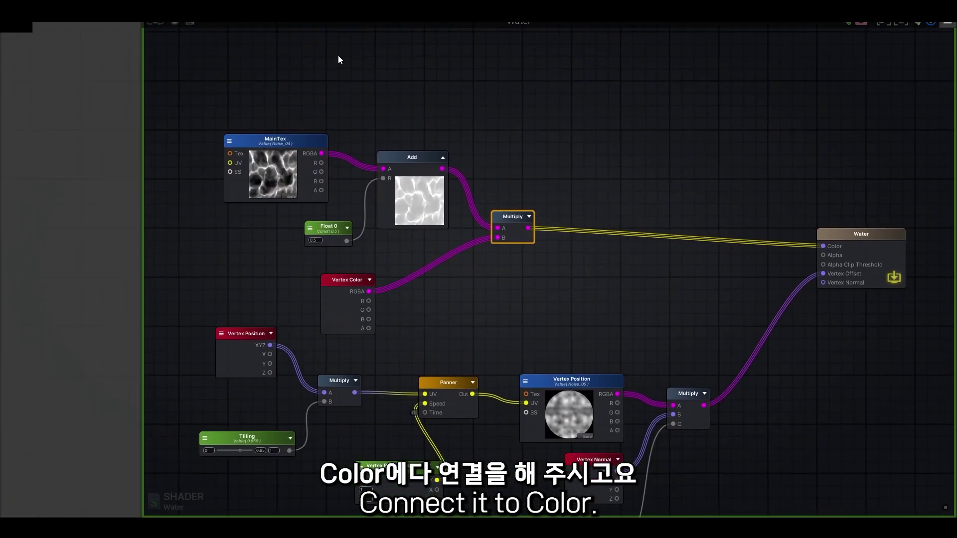
- Return to the Unity scene and set the Particle System's Start Color to a light blue, first trying red (FF3232)
double_click(408, 28)
left_click_drag(350, 32, 0, 71)
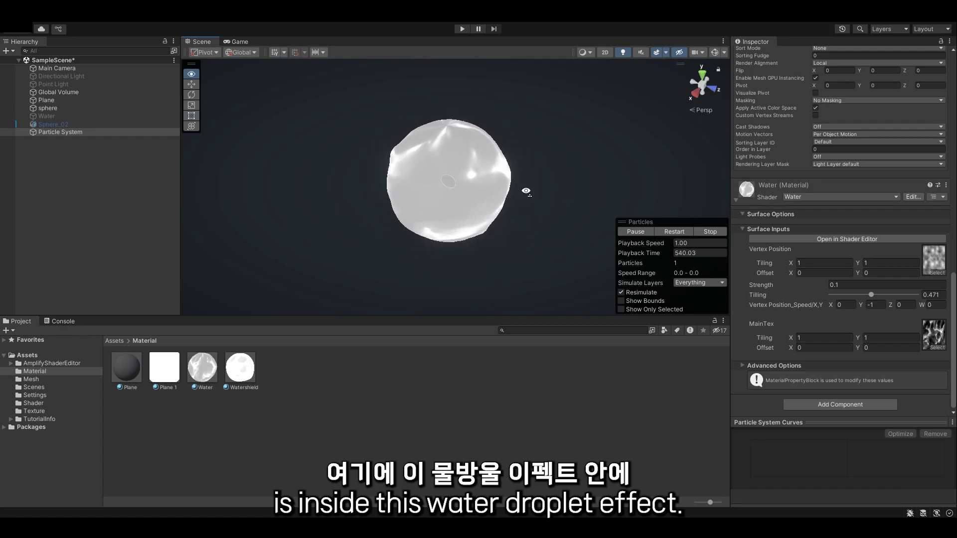
scroll(841, 213, "up", 15)
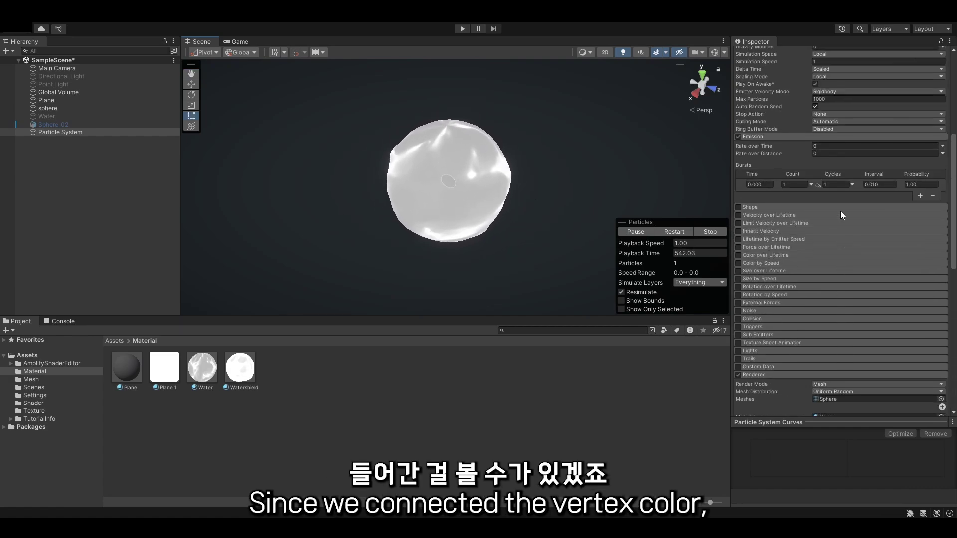
left_click(833, 220)
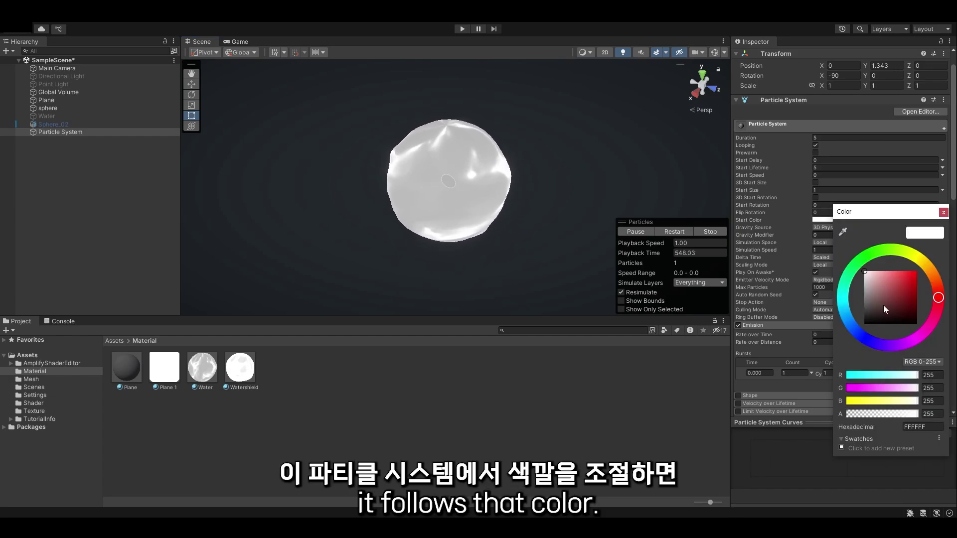
left_click(895, 278)
mouse_move(896, 278)
left_mouse_down()
mouse_move(890, 261)
mouse_move(907, 263)
left_mouse_up()
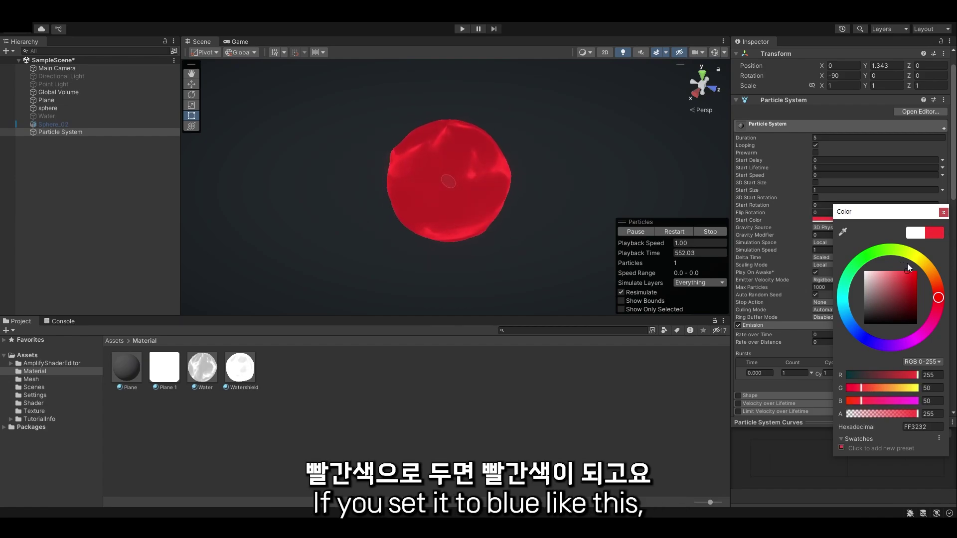
left_click(853, 319)
left_click_drag(853, 319, 851, 318)
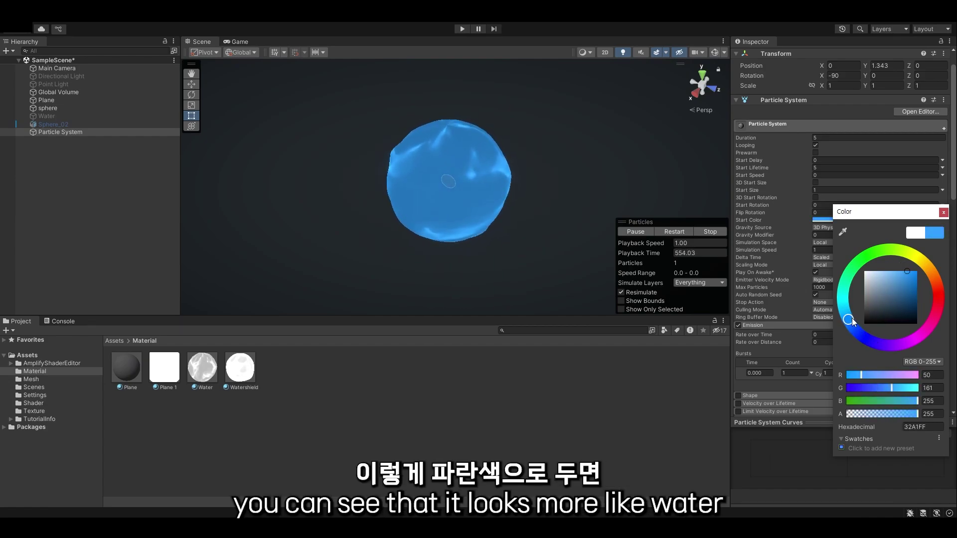
left_click_drag(903, 282, 900, 268)
left_click(943, 212)
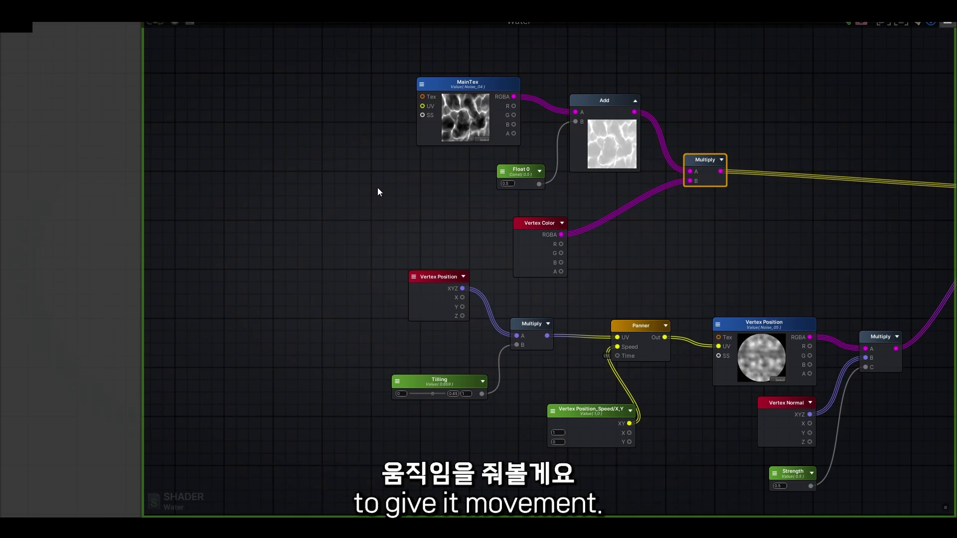
- Duplicate the Panner and Vertex Position_Speed/X,Y nodes and place the copies beside the MainTex node
middle_click_drag(660, 355, 710, 386)
left_click(710, 382)
left_click(632, 439, "shift")
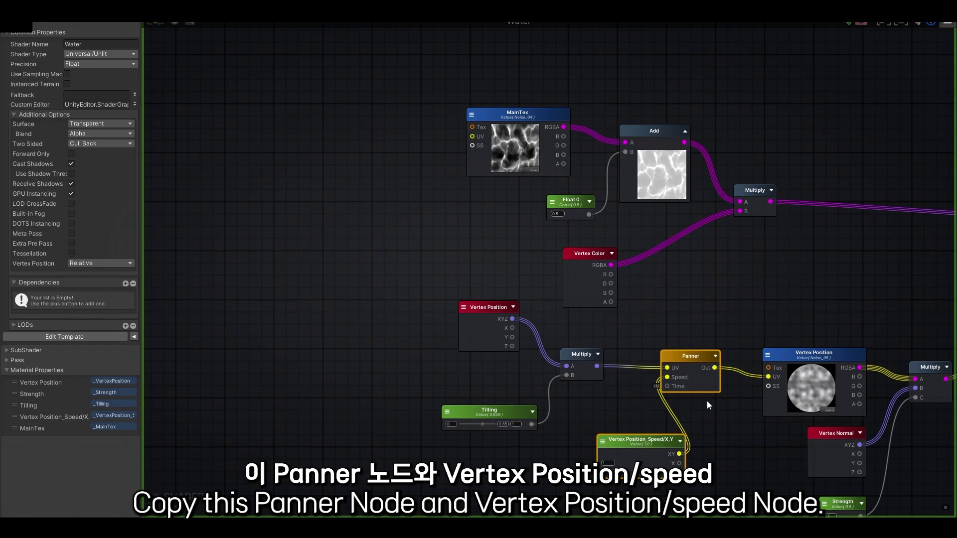
key("ctrl+c")
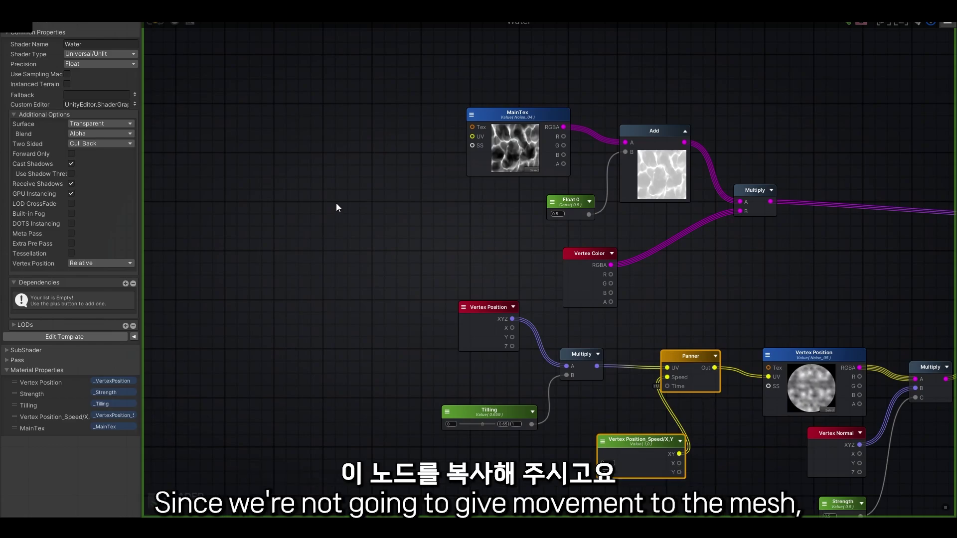
key("ctrl+v")
scroll(545, 140, "up", 2)
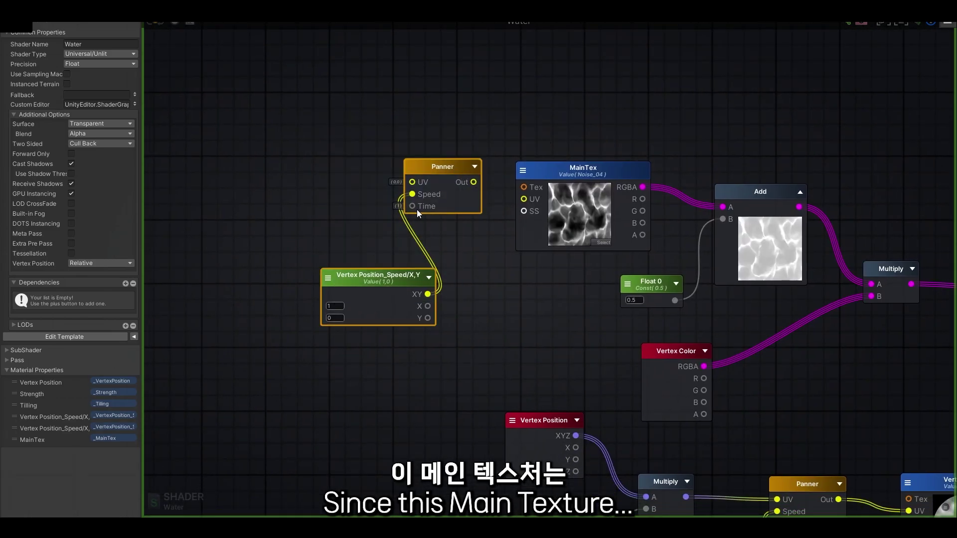
left_click(473, 125)
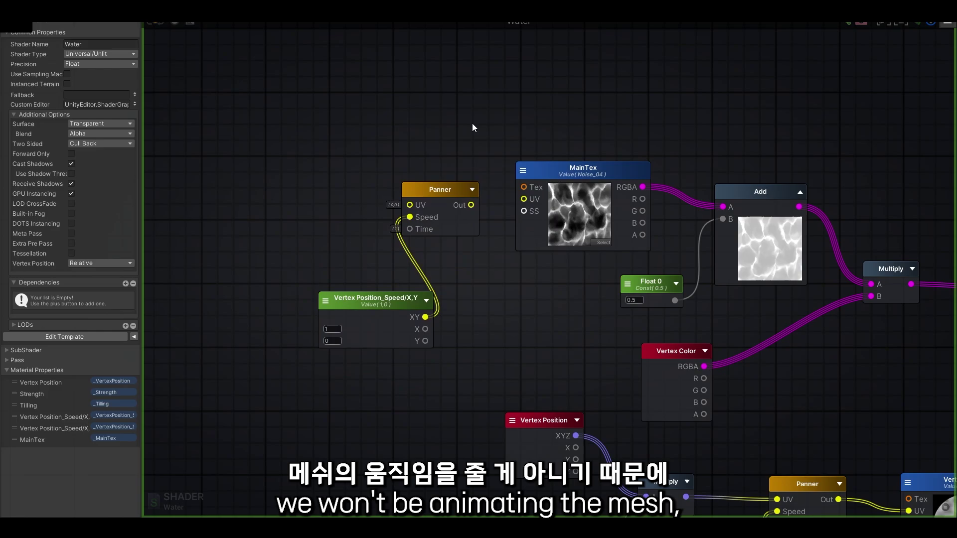
- Add a Texture Coordinates node feeding the copied Panner's UV input, and connect the Panner's Out to MainTex's UV
key("u")
left_click(342, 137)
left_click_drag(360, 146, 407, 202)
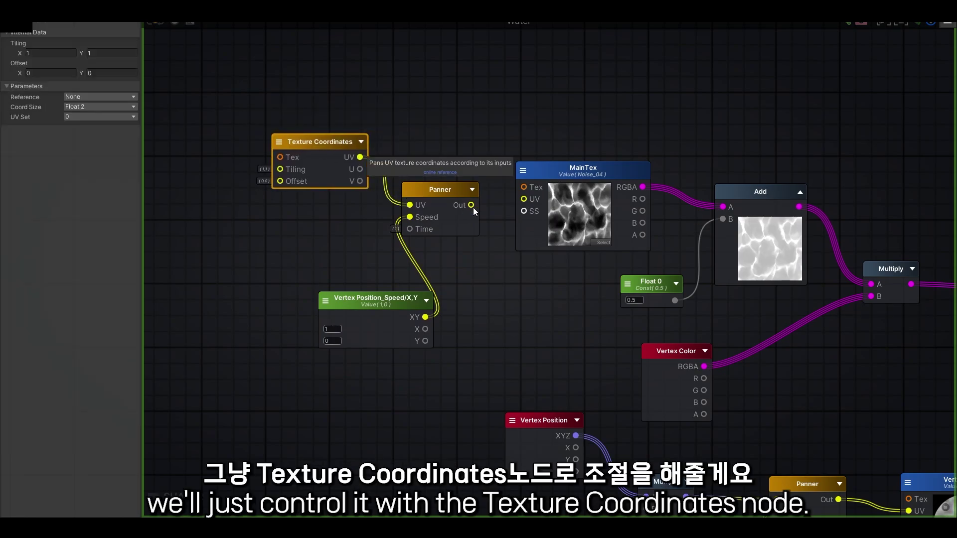
left_click_drag(472, 206, 515, 198)
left_click(570, 280)
middle_click_drag(490, 271, 545, 278)
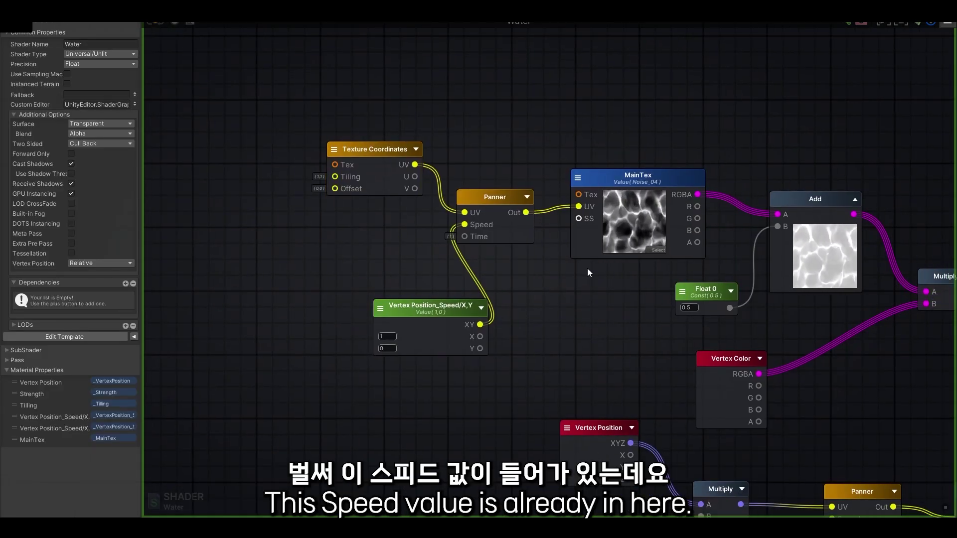
- Rename the copied speed node as MainTex_Speed/X,Y
left_click(423, 305)
left_click(101, 54)
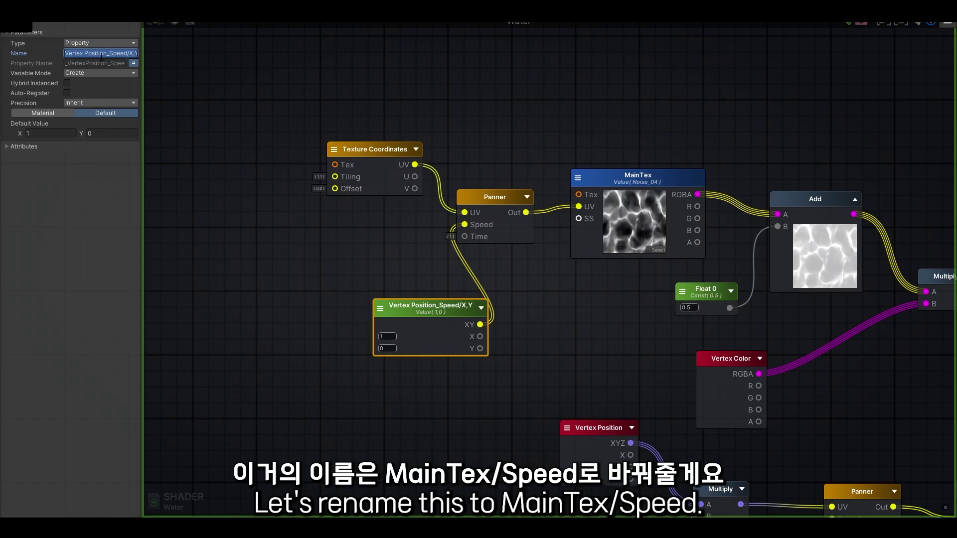
type("Main")
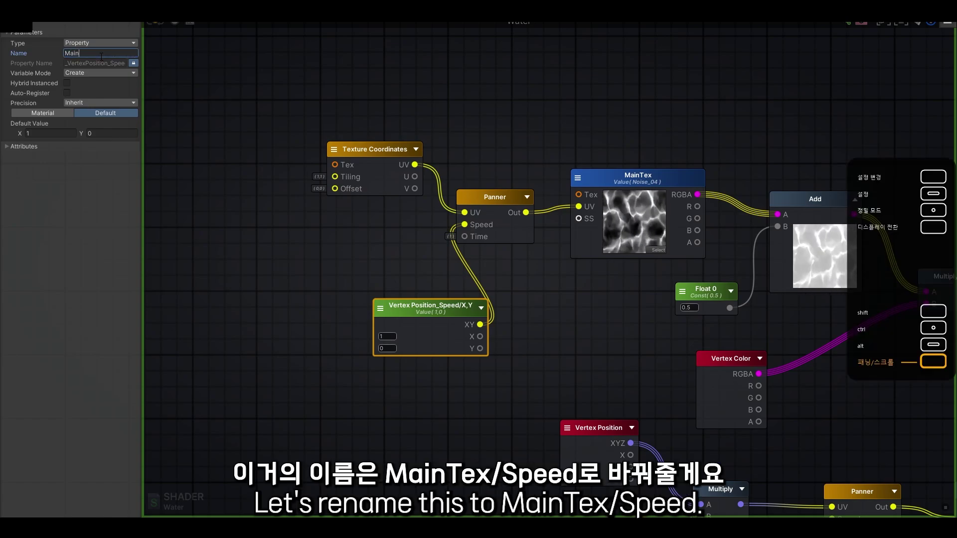
- Set the Texture Coordinates node's Reference to _MainTex and align the MainTex_Speed/X,Y node beneath it
left_click(343, 147)
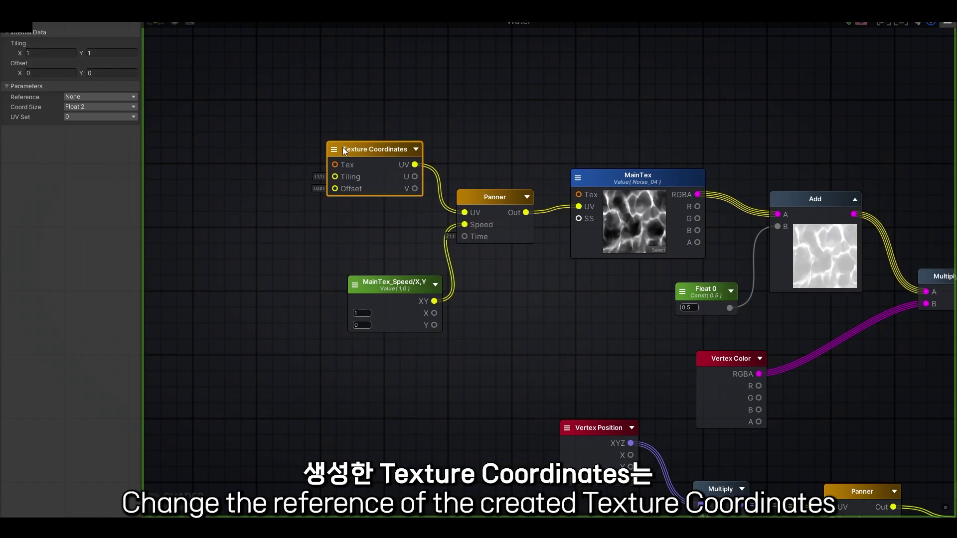
left_click(107, 96)
left_click(104, 128)
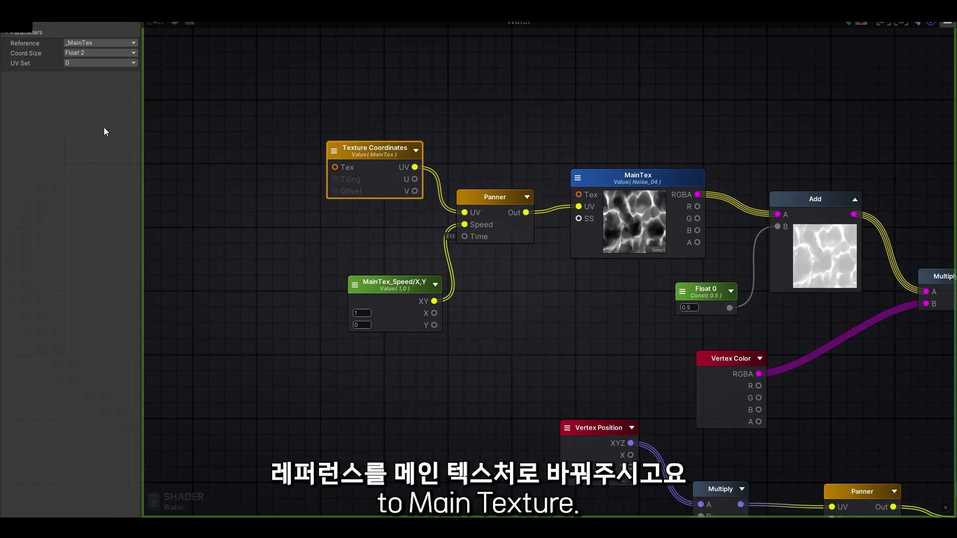
left_click_drag(410, 281, 393, 280)
left_click(389, 153)
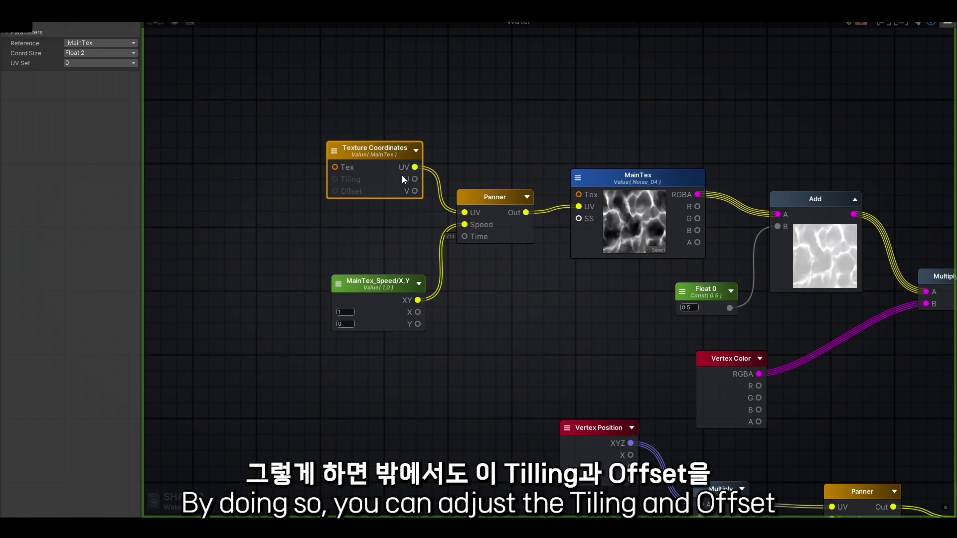
left_click(580, 116)
middle_click_drag(580, 118, 543, 118)
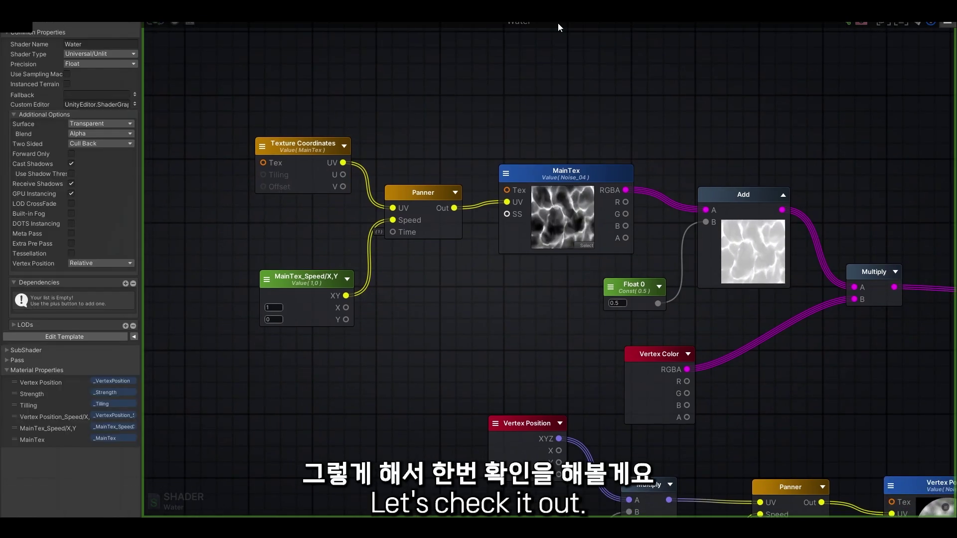
- In the scene's Water material, set MainTex_Speed/X,Y to X 0, Y 1 and the Y of Vertex Position_Speed/X,Y to 1
key("alt+Tab")
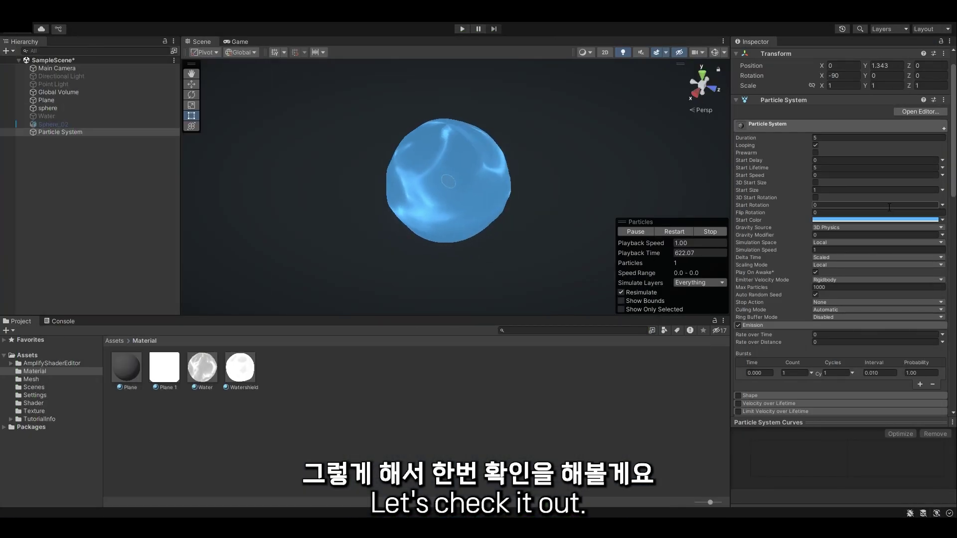
scroll(881, 179, "down", 15)
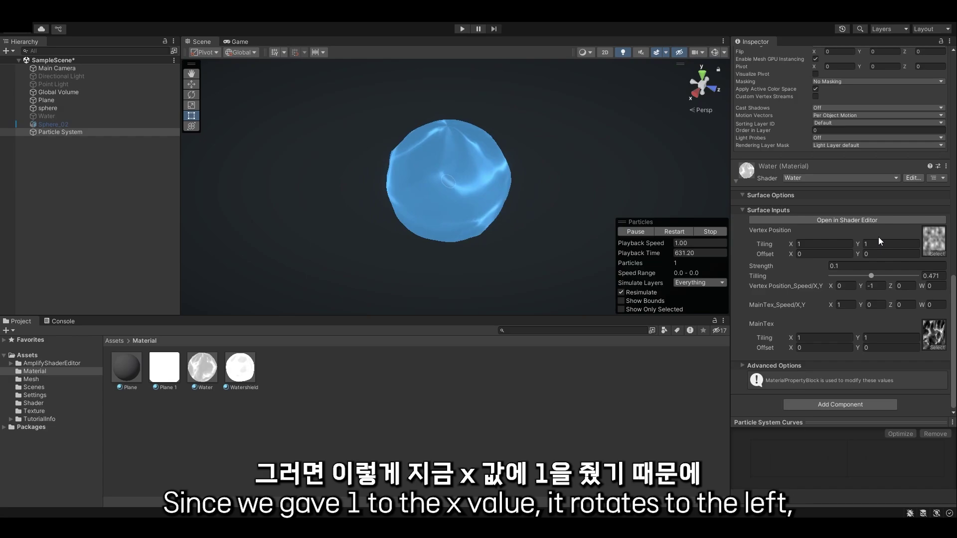
left_click(845, 304)
type("0")
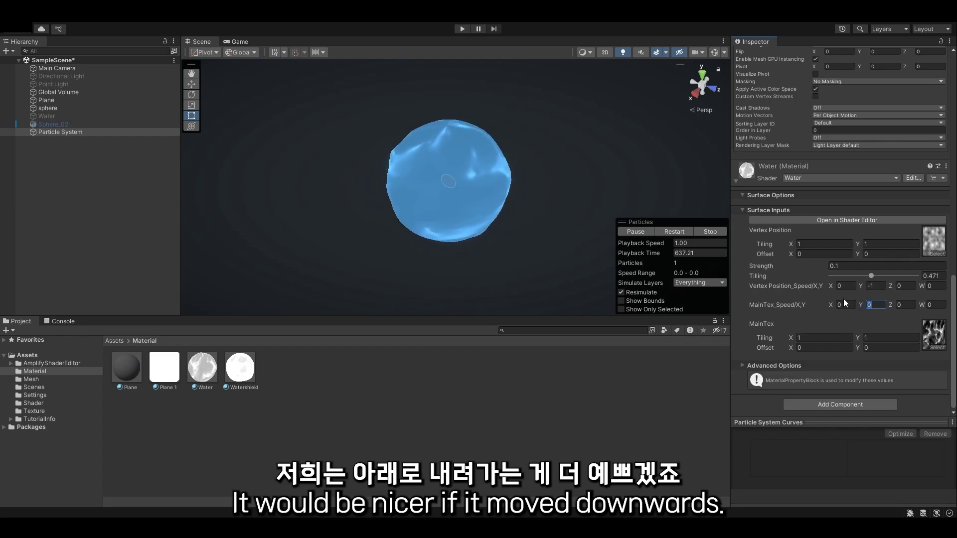
type("1")
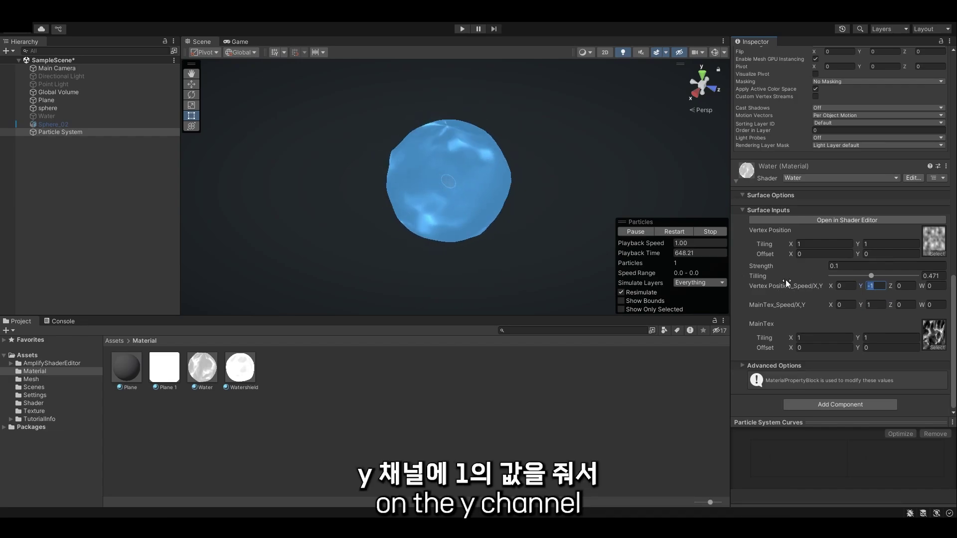
type("1")
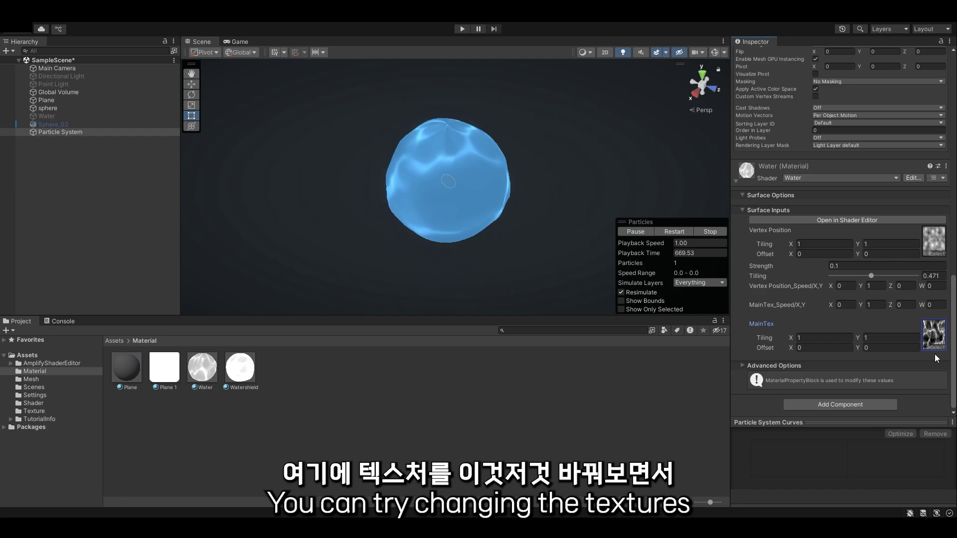
- Try other noise textures for the Water material's MainTex
left_click(935, 348)
left_click(842, 341)
left_click(811, 336)
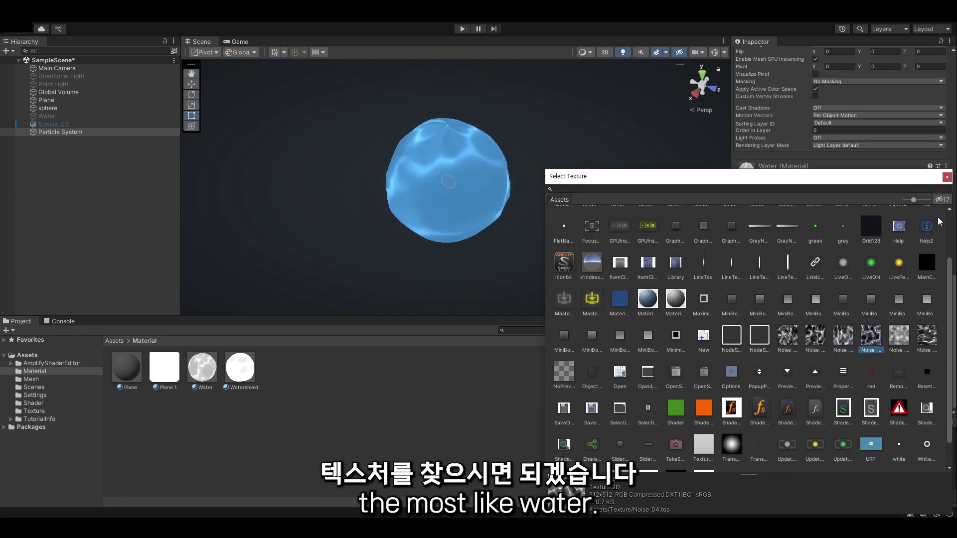
left_click(947, 177)
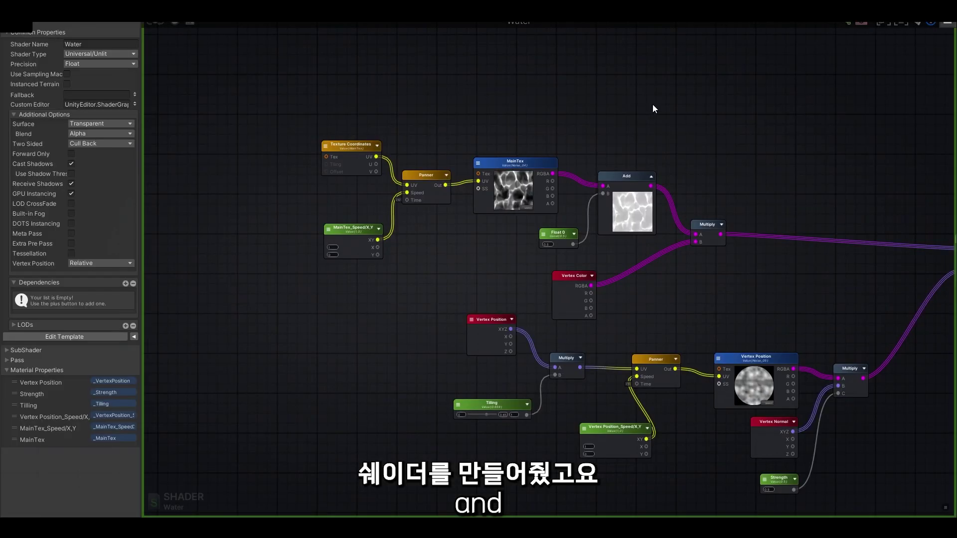
- Add a Fresnel node in the Water shader graph above the MainTex and Add nodes, with its preview expanded
middle_click_drag(653, 109, 544, 163)
scroll(512, 208, "up", 2)
right_click(508, 144)
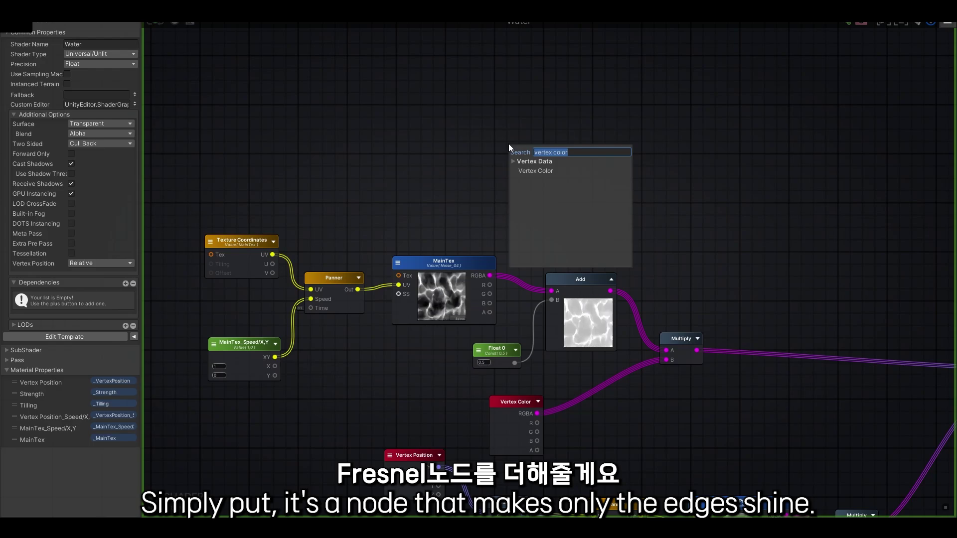
type("fresnel")
key("Return")
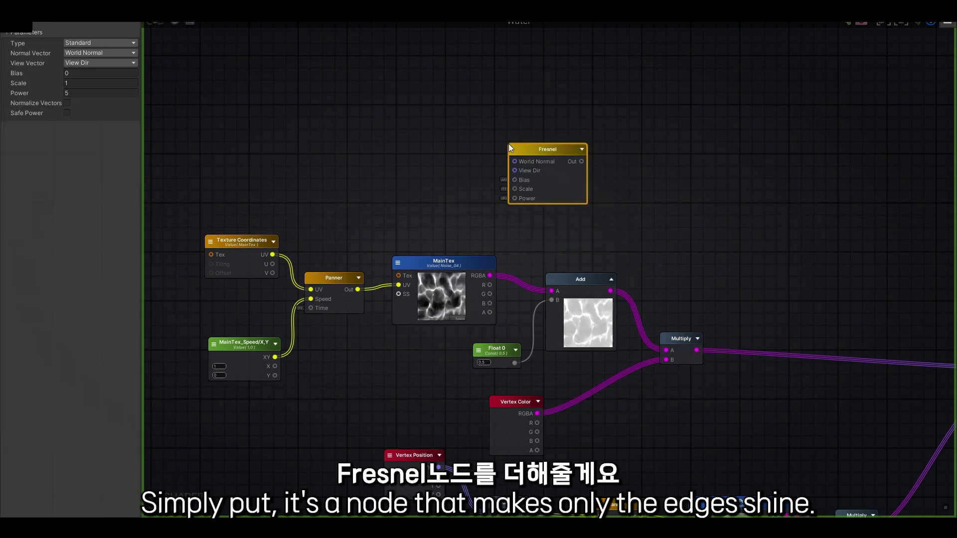
scroll(610, 198, "up", 2)
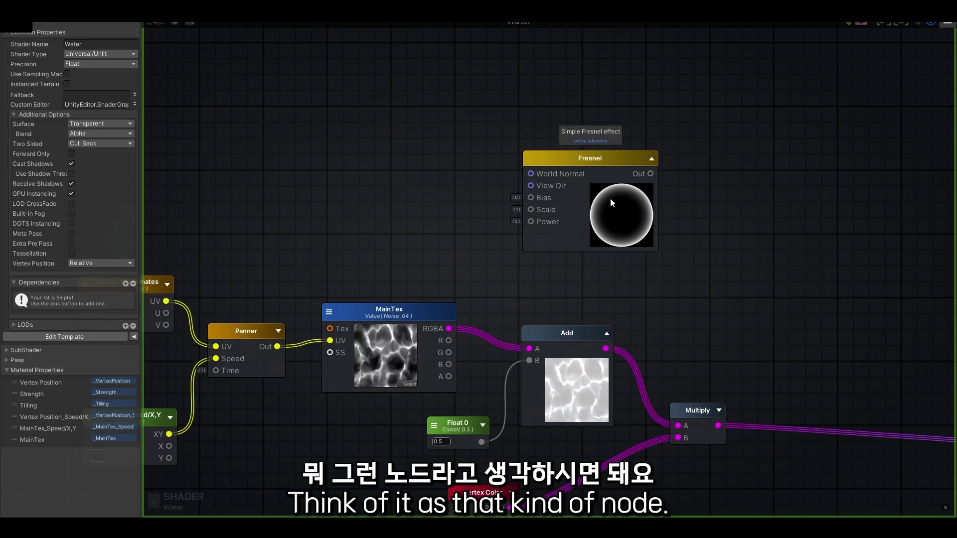
left_click(610, 199)
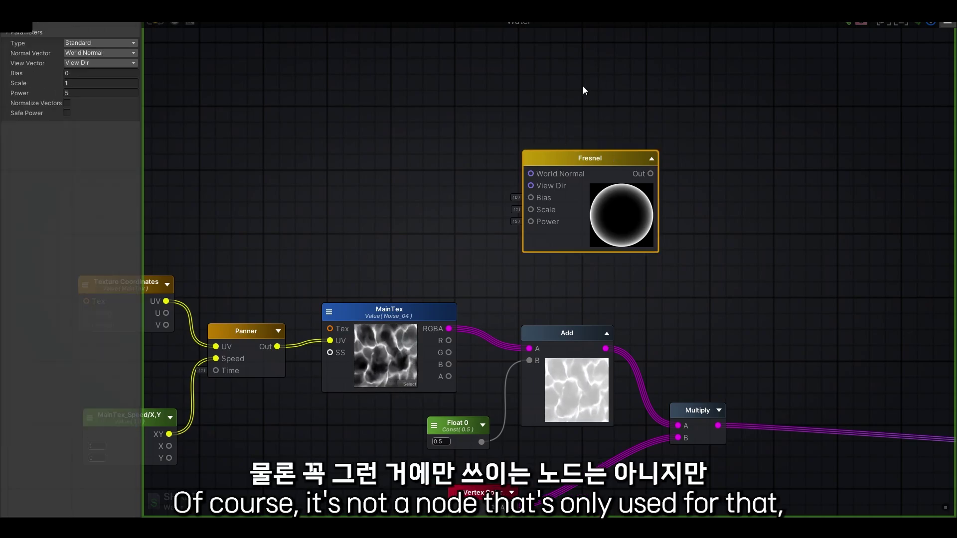
left_click(489, 247)
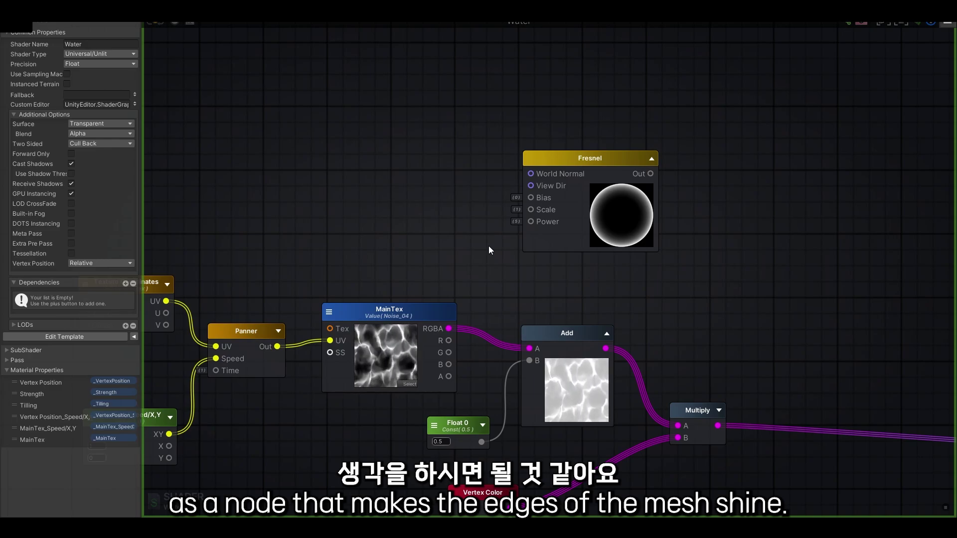
middle_click_drag(489, 246, 499, 250)
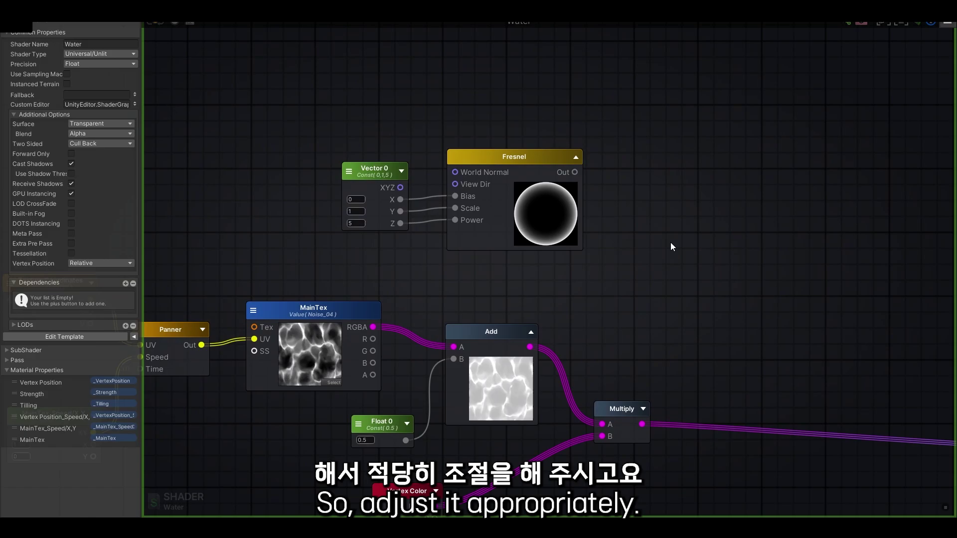
- Create a second Add node and place it between the Fresnel and Multiply nodes and the Water output node
scroll(671, 242, "down", 3)
scroll(629, 216, "up", 2)
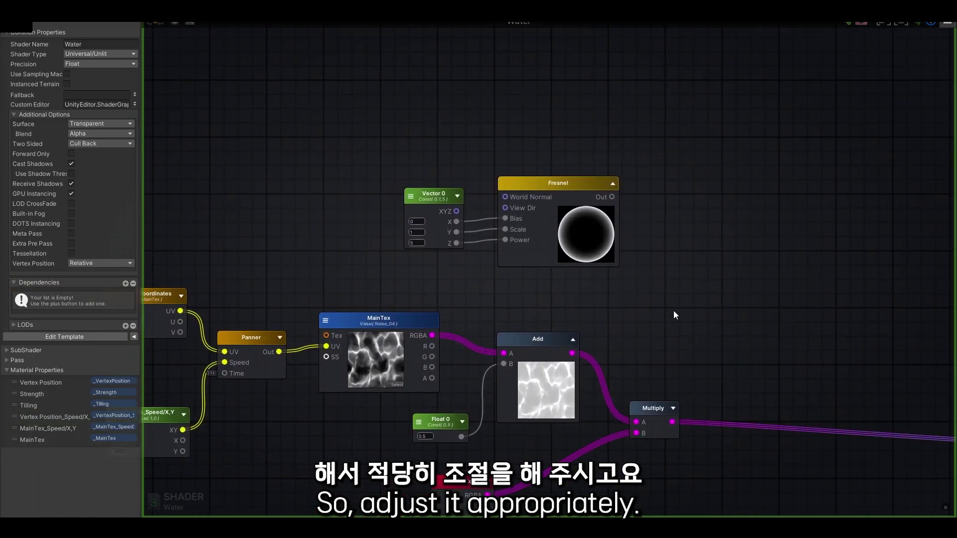
scroll(629, 243, "up", 3)
left_click(532, 288)
left_click(626, 261)
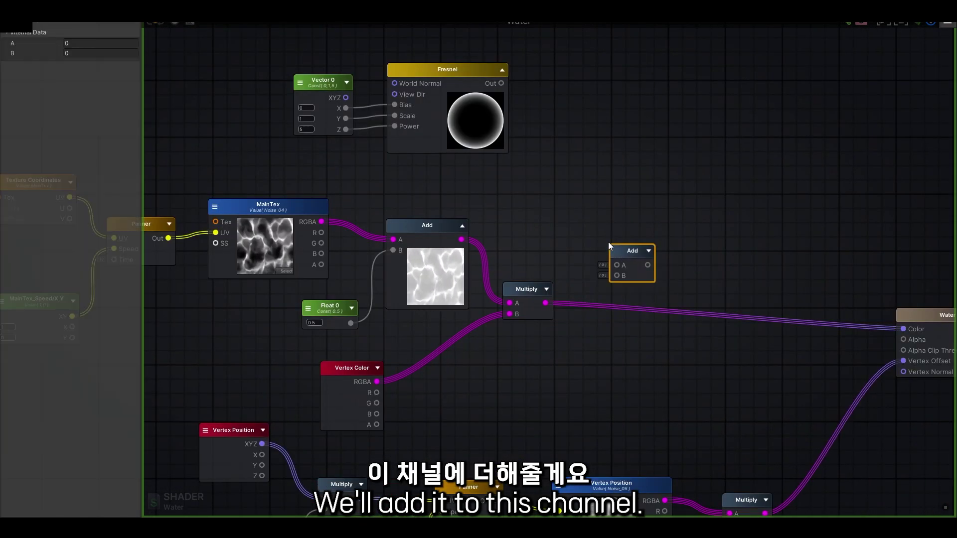
left_click_drag(618, 249, 591, 202)
- Connect the Multiply output to the new Add node's B input and the Fresnel Out to its A input
left_click_drag(546, 303, 587, 228)
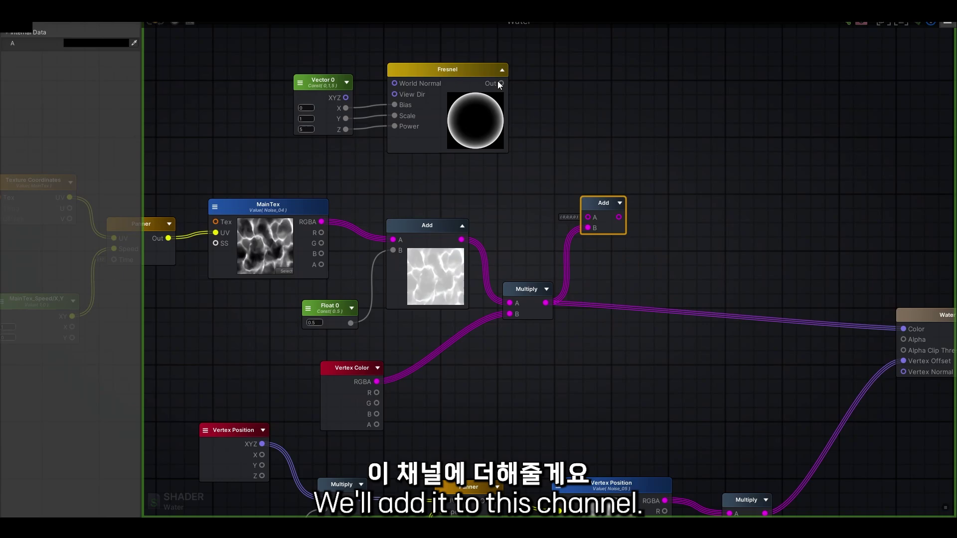
left_click_drag(501, 83, 586, 217)
right_click_drag(687, 211, 577, 167)
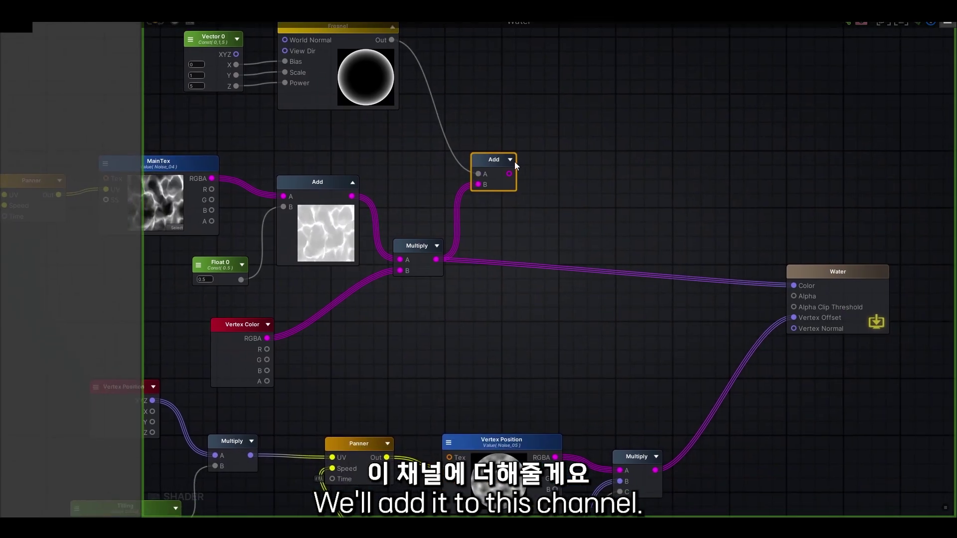
- Connect the output of the Add node combining Fresnel and Multiply to the Water node's Color input and check the sphere
left_click(547, 160)
left_click_drag(546, 174, 794, 286)
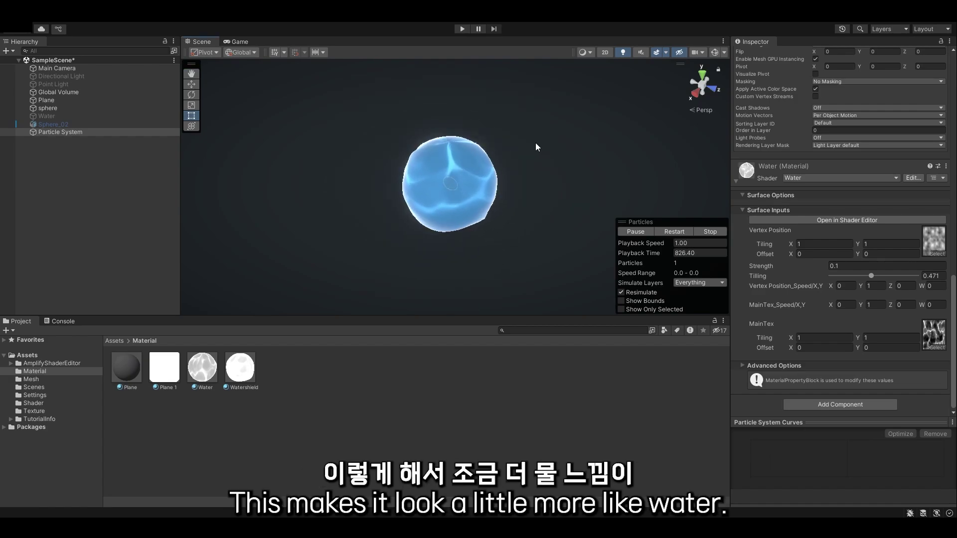
key("alt")
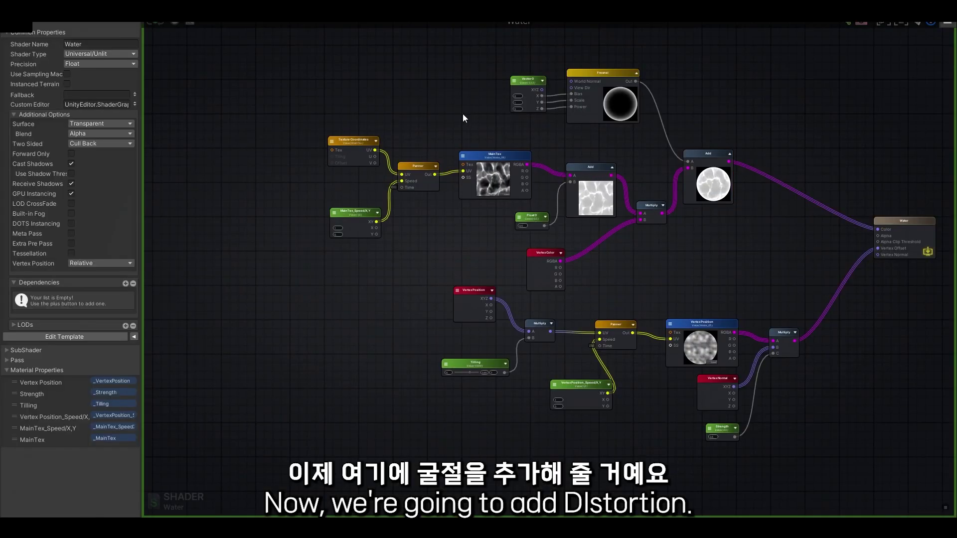
- Add a Texture Sample node named DistortionTex with the Noise_02 texture near the MainTex Texture Coordinates node
scroll(463, 113, "up", 3)
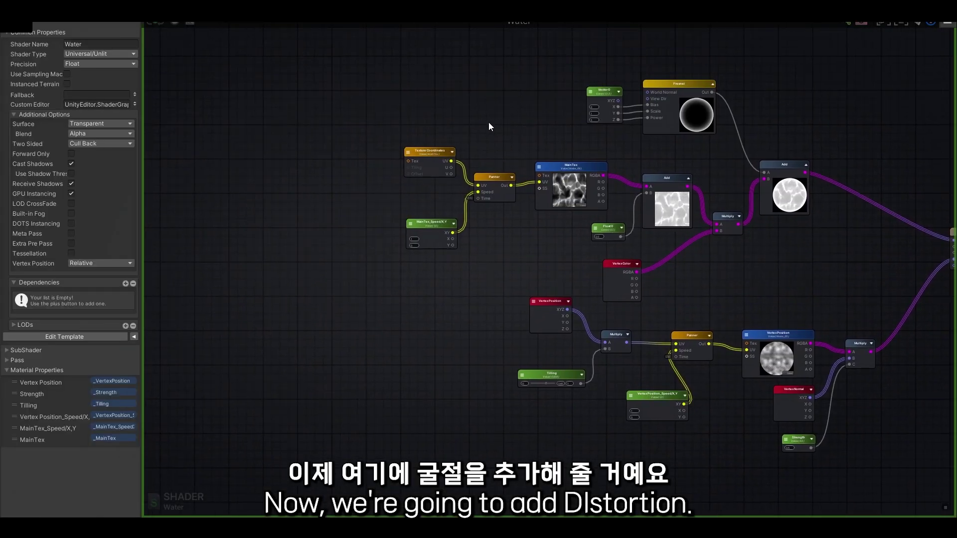
scroll(491, 198, "up", 2)
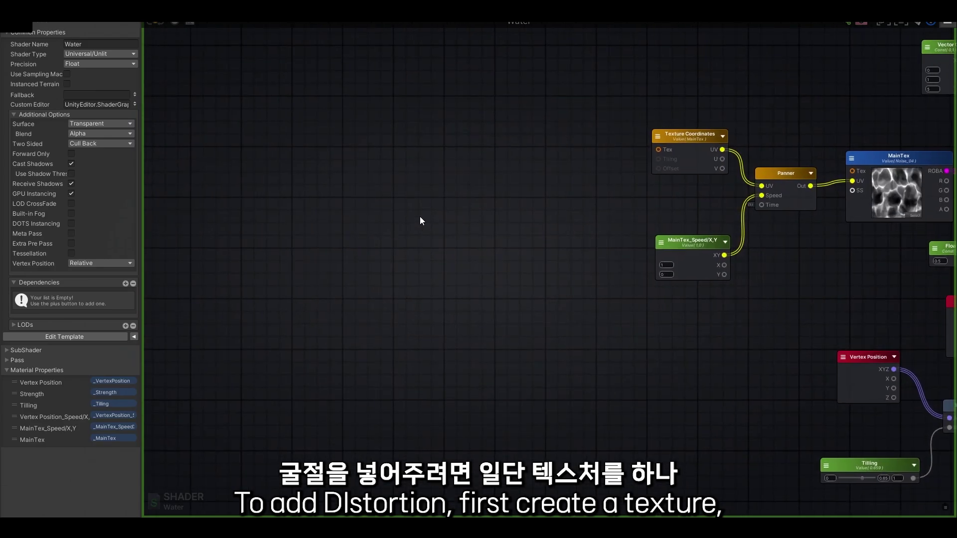
key("t")
left_click(408, 220)
left_click(435, 216)
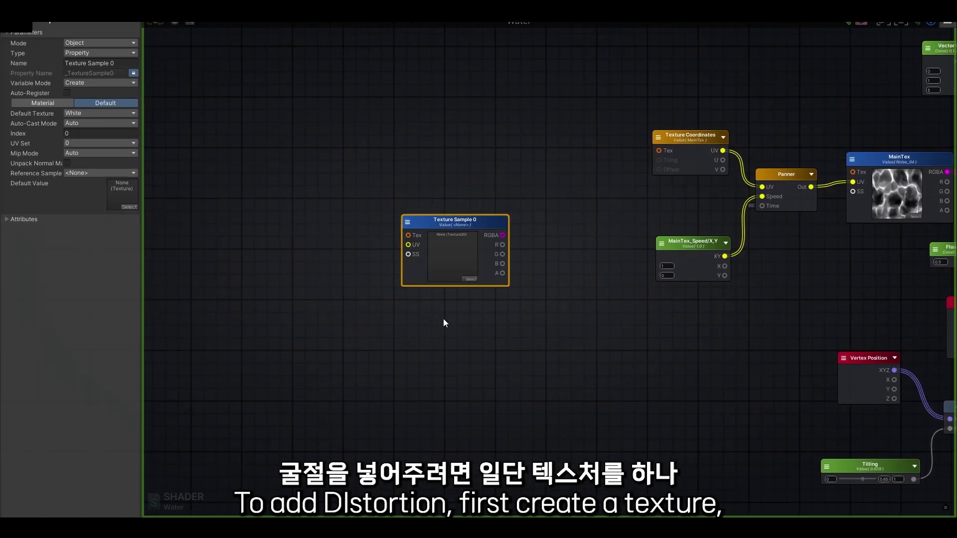
scroll(367, 184, "up", 1)
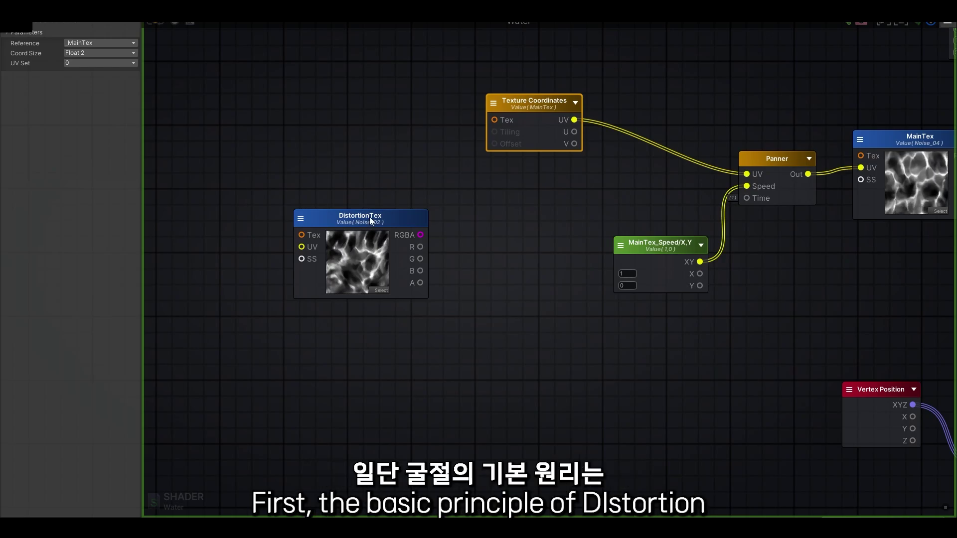
- Create an Add node taking the Texture Coordinates UV in A and the DistortionTex RGBA in B
left_click(397, 254)
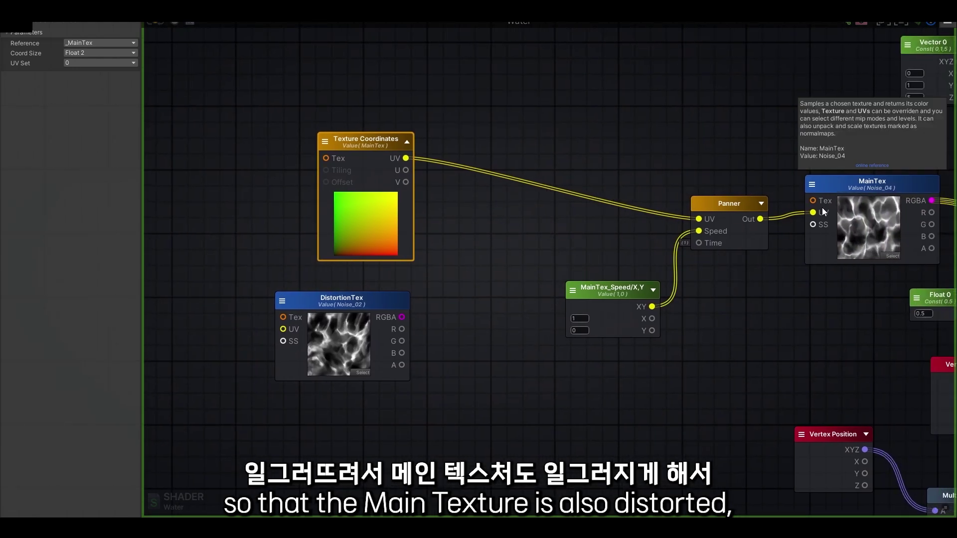
left_click(504, 217)
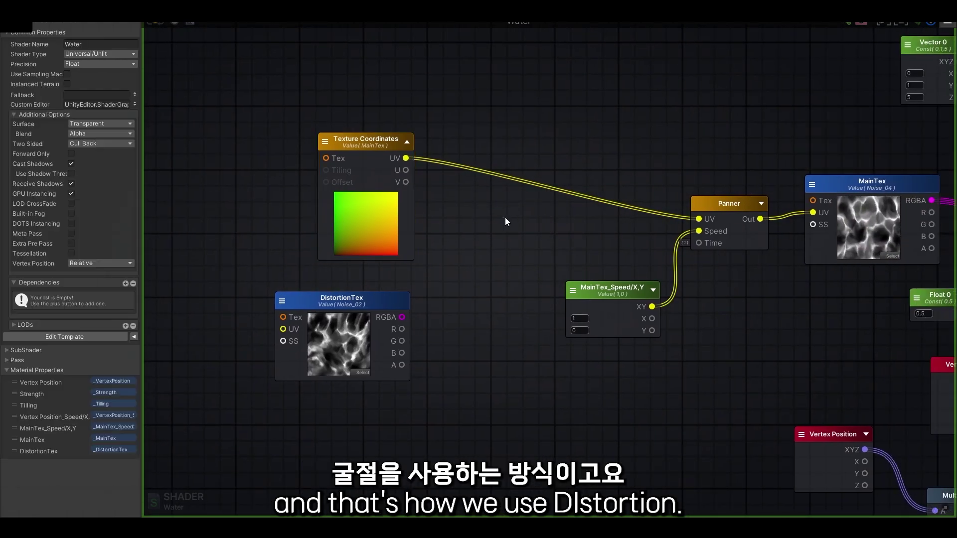
key("a")
left_click(473, 244)
left_click_drag(406, 158, 469, 224)
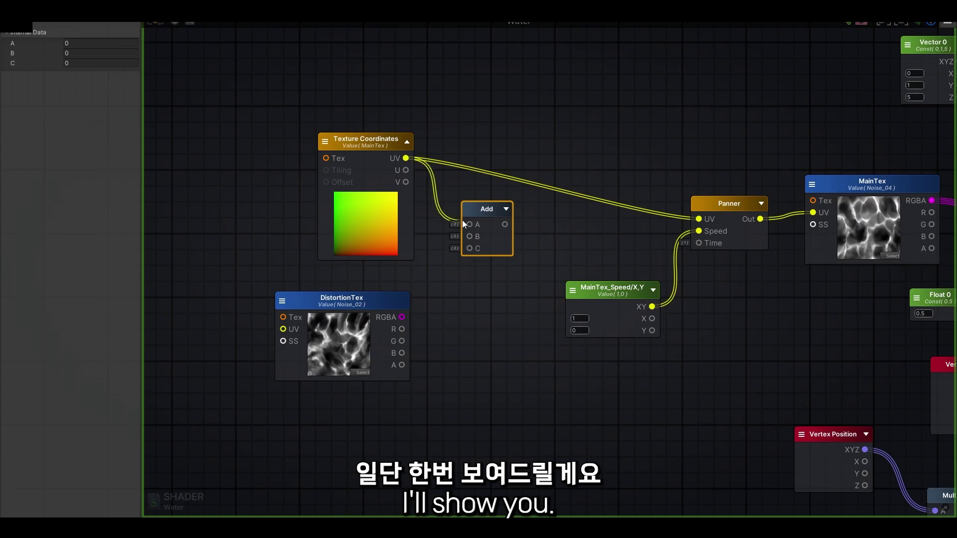
left_click_drag(401, 316, 466, 238)
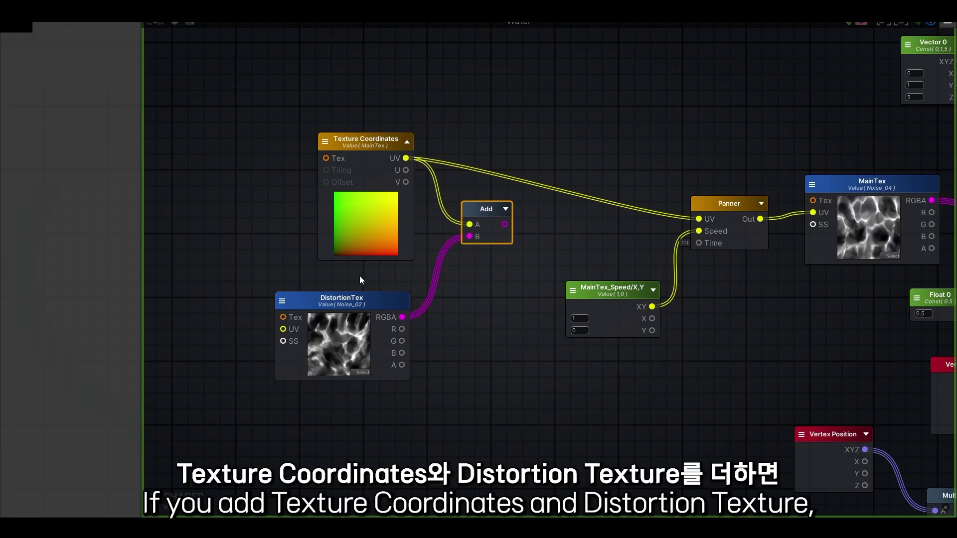
- Expand the new Add node's preview and compare it with the DistortionTex and Texture Coordinates nodes
left_click(506, 209)
middle_click_drag(561, 153, 492, 156)
left_click_drag(447, 216, 434, 188)
middle_click_drag(433, 188, 481, 191)
left_click(262, 371)
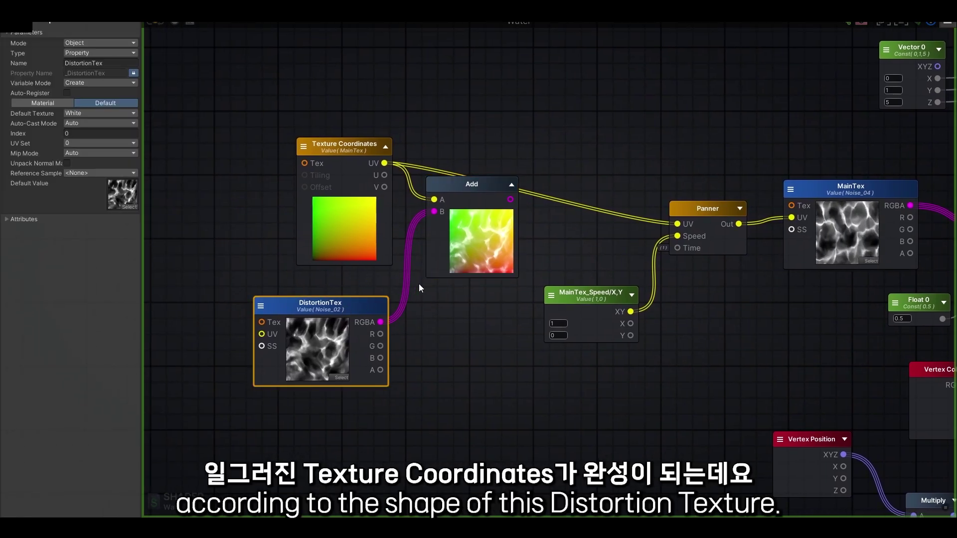
left_click(338, 146)
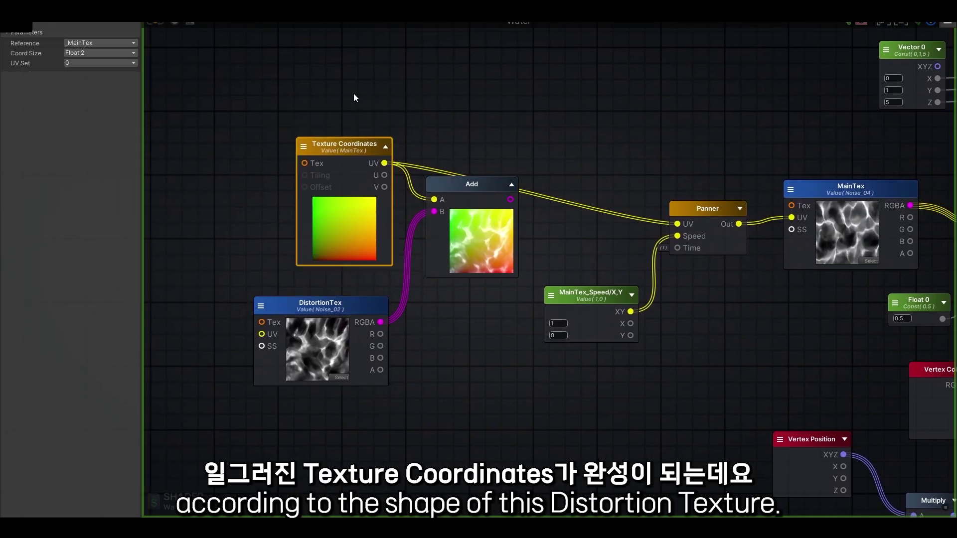
- Connect the Add output to the UV input of the MainTex Panner and inspect the MainTex preview
left_click_drag(512, 200, 678, 224)
left_click(326, 305)
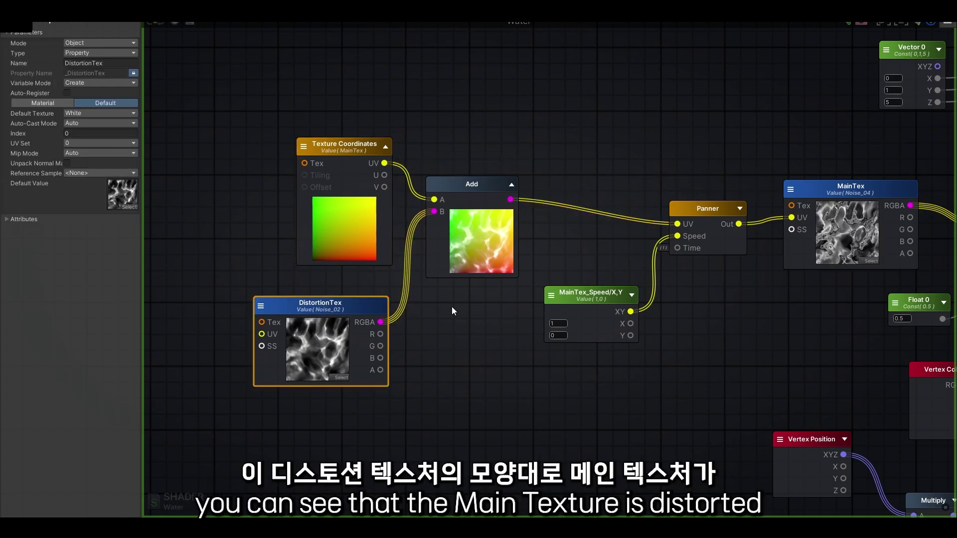
right_click_drag(740, 335, 686, 354)
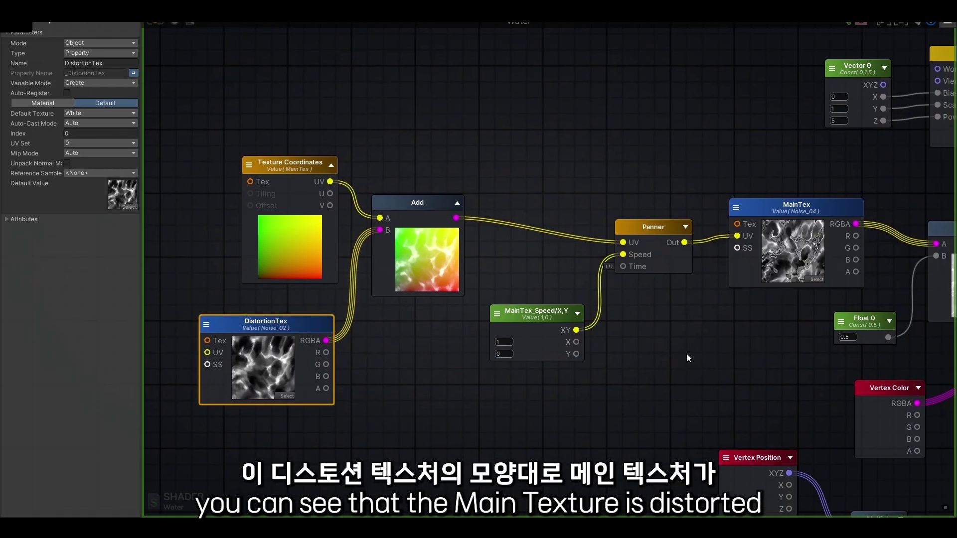
left_click(785, 215)
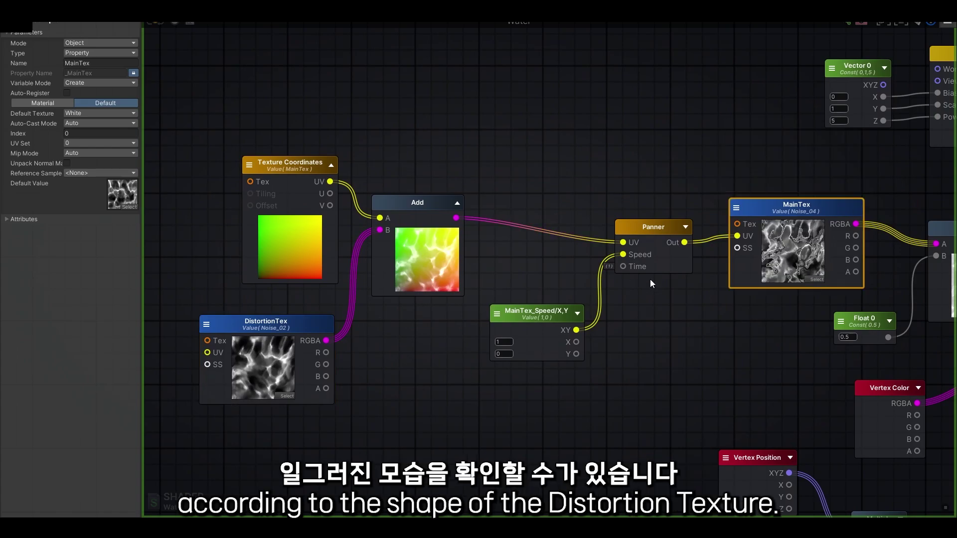
- Try several noise textures on the DistortionTex node and settle on Noise_05
right_click_drag(650, 284, 683, 239)
left_click(320, 352)
left_click(674, 335)
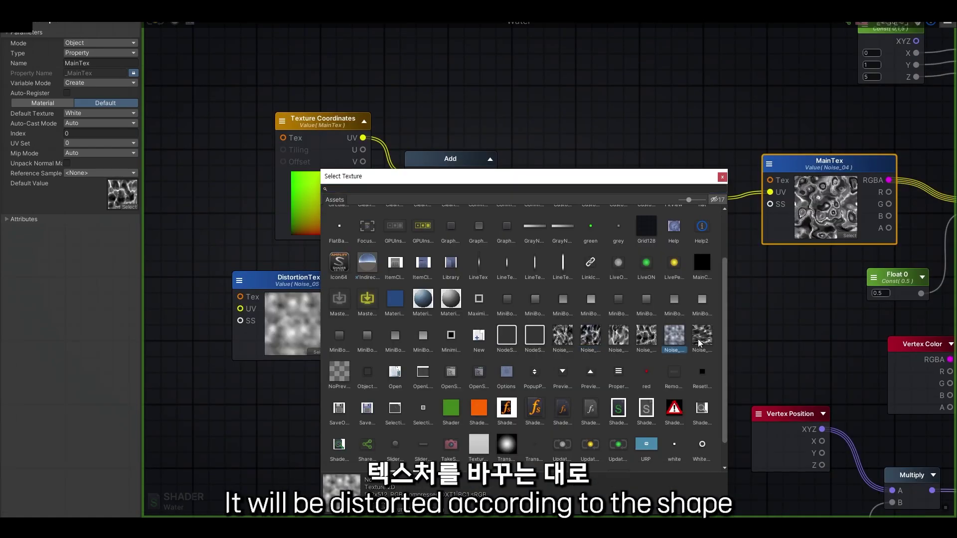
left_click(646, 338)
left_click(619, 338)
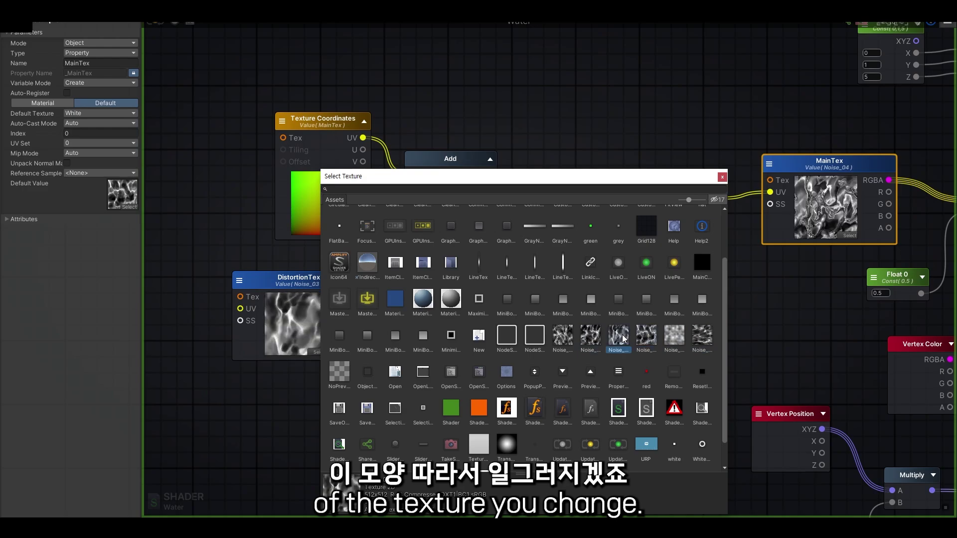
left_click(676, 337)
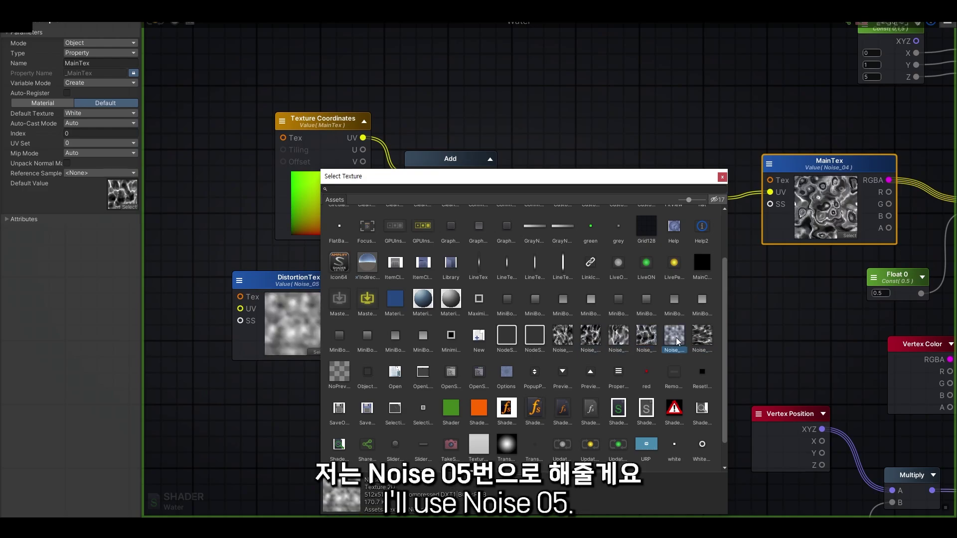
left_click(722, 177)
- Assign the Noise_05 texture to DistortionTex in the Water material on the Particle System
scroll(477, 345, "down", 2)
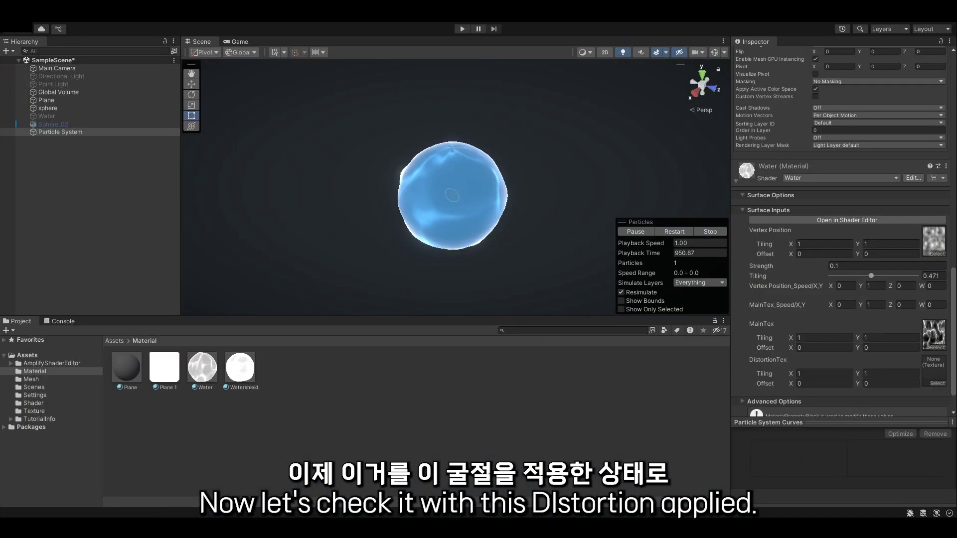
scroll(878, 330, "down", 3)
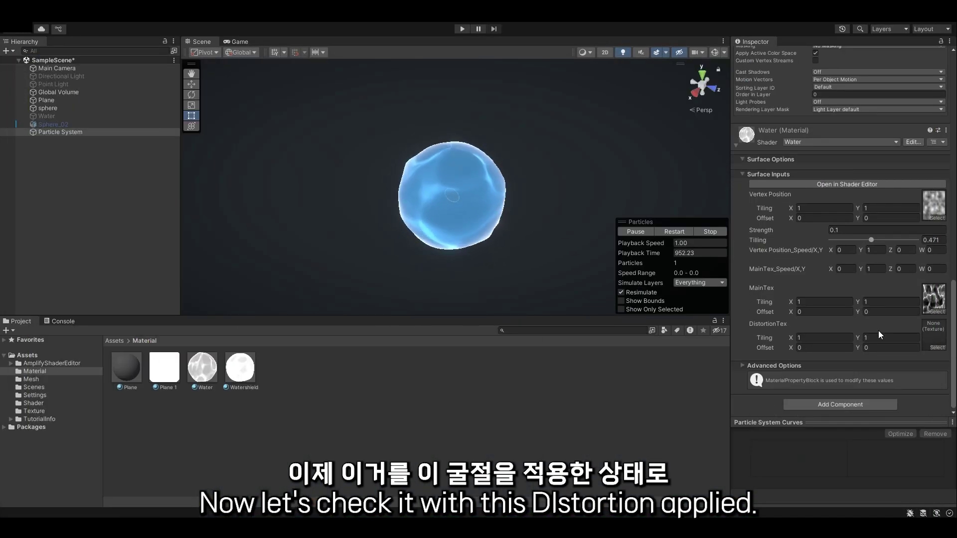
left_click(931, 347)
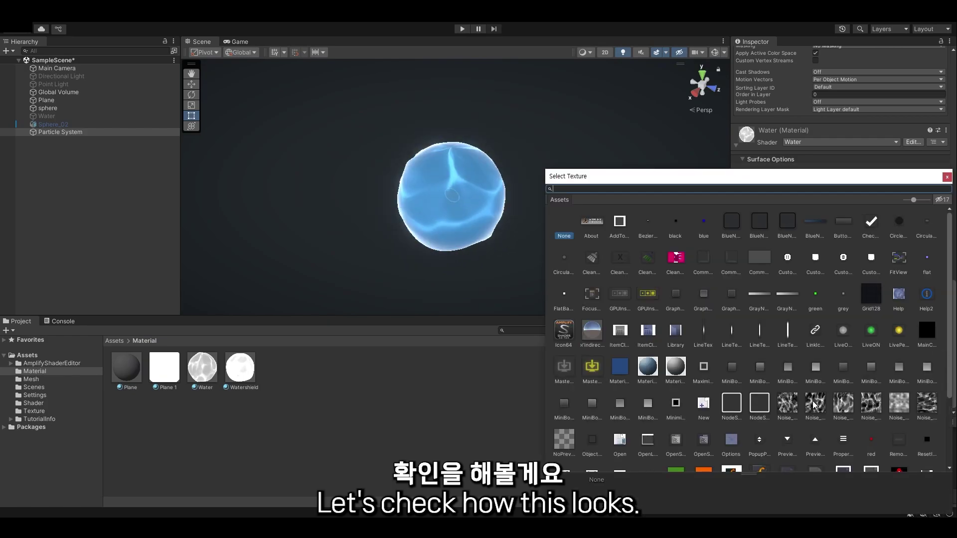
left_click(899, 403)
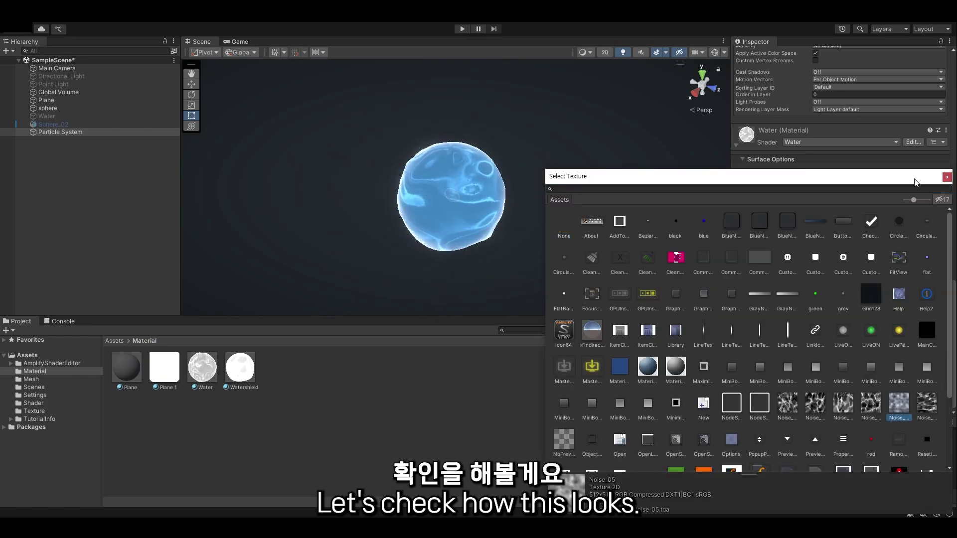
left_click(945, 177)
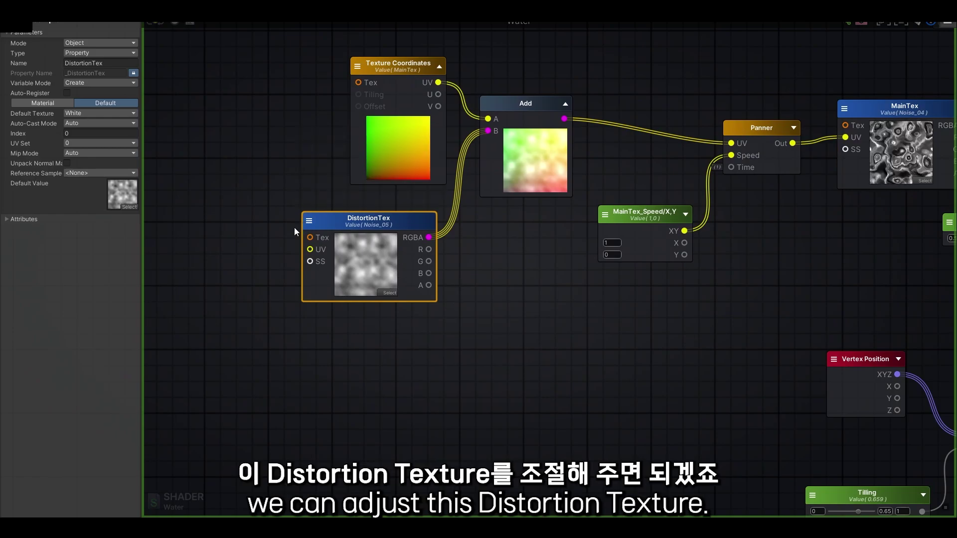
- Create a Multiply node with the DistortionTex RGBA in A and a new Float node in B
left_click(481, 327)
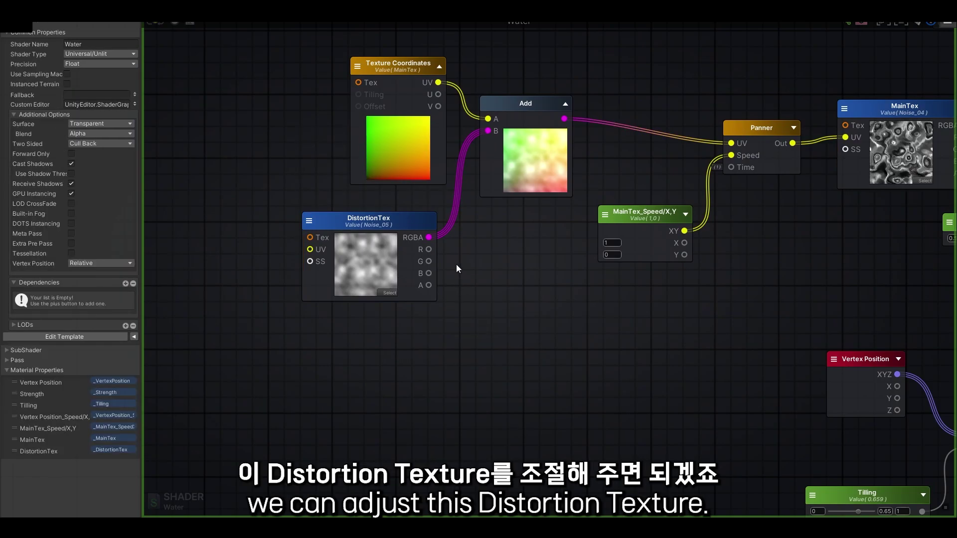
left_click(459, 267)
mouse_move(469, 262)
left_mouse_down()
mouse_move(468, 226)
mouse_move(456, 247)
mouse_move(475, 247)
left_mouse_up()
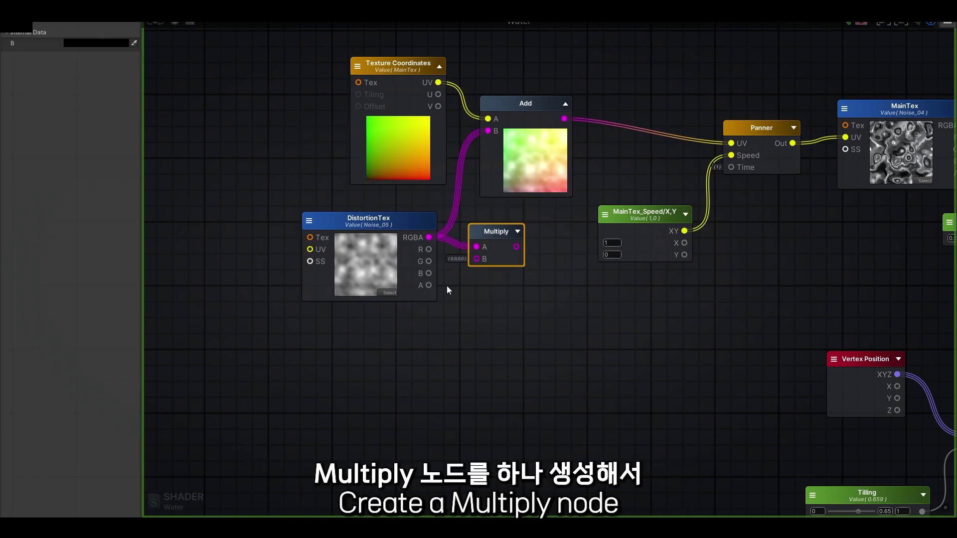
left_click(382, 325)
left_click(436, 341)
left_click_drag(420, 341, 474, 259)
left_click_drag(467, 334, 490, 330)
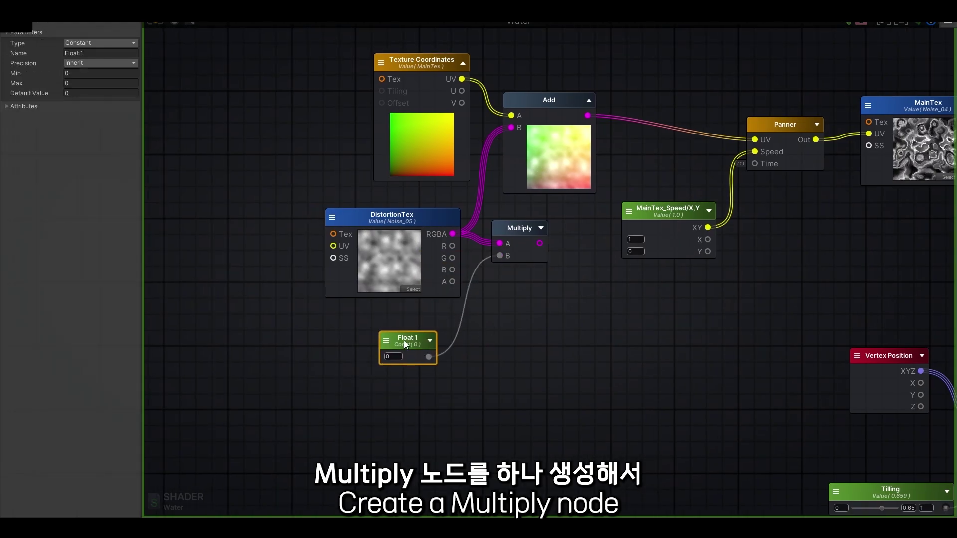
- Rename the new Float node to Distortion and change its type from Constant to Property
left_click(100, 54)
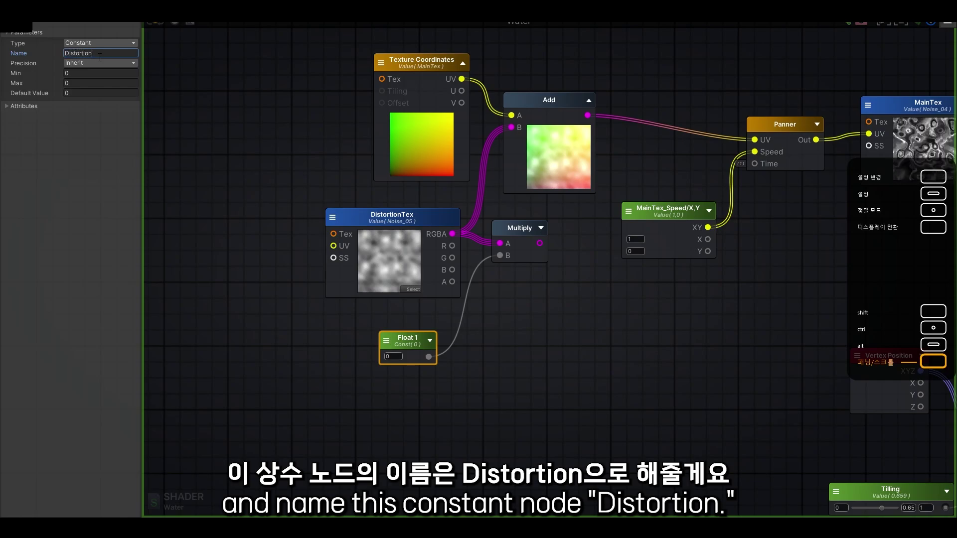
key("Return")
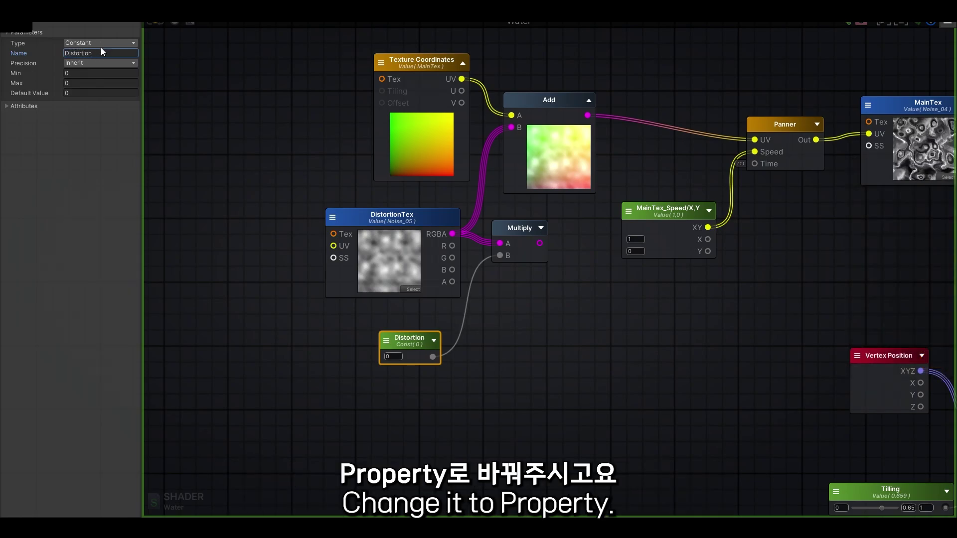
left_click(100, 43)
left_click(95, 65)
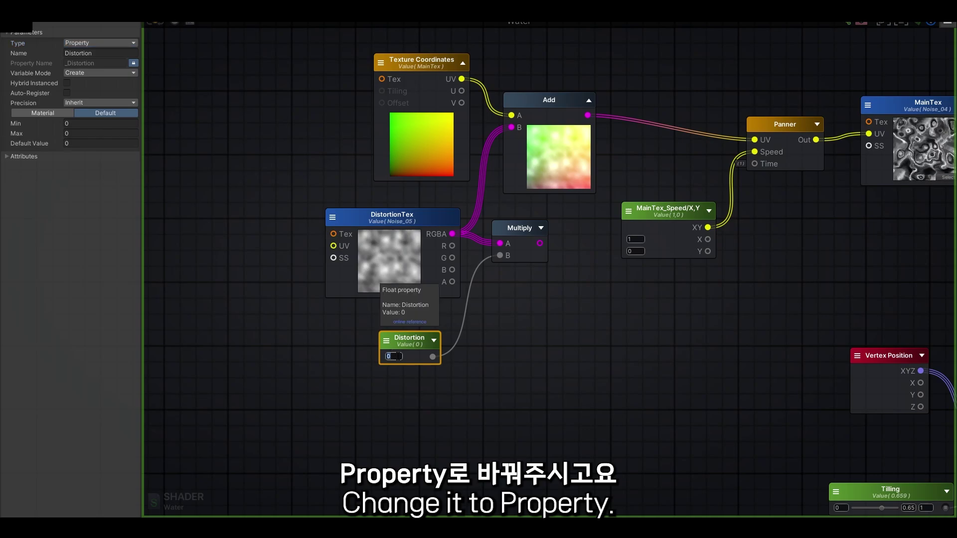
- Replace the Add node's B input with the output of the distortion Multiply node
left_click_drag(540, 244, 467, 151)
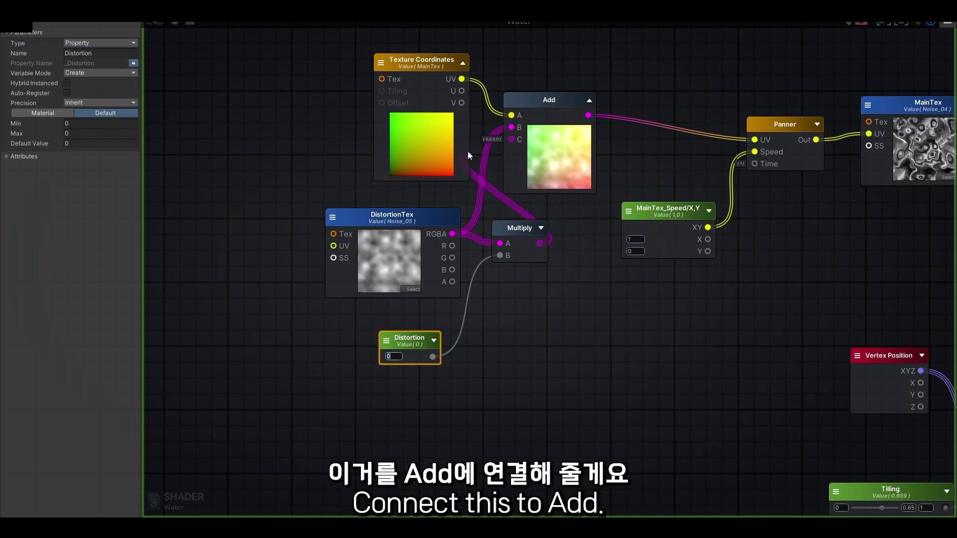
left_click_drag(507, 125, 512, 127)
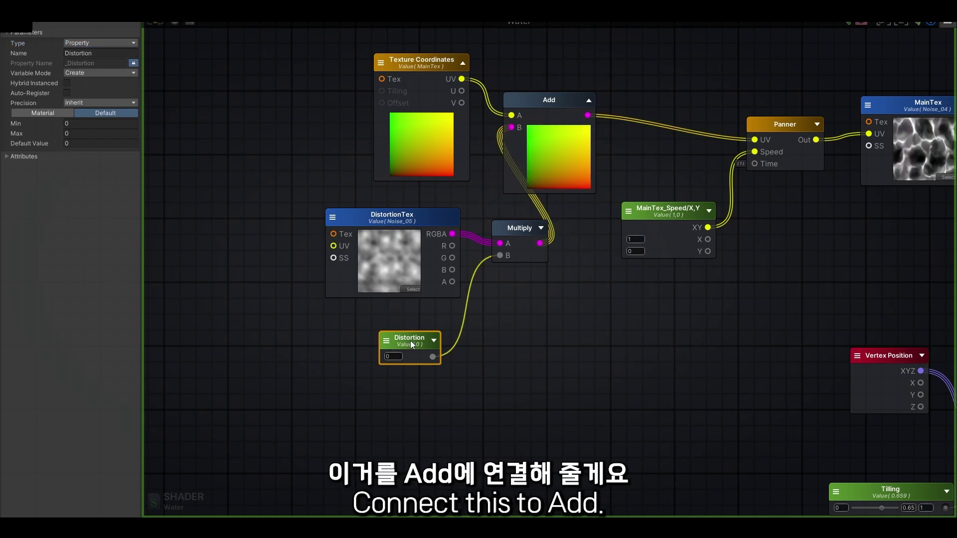
- Set the Distortion property's Max to 1 to give it a slider
middle_click_drag(552, 362, 506, 351)
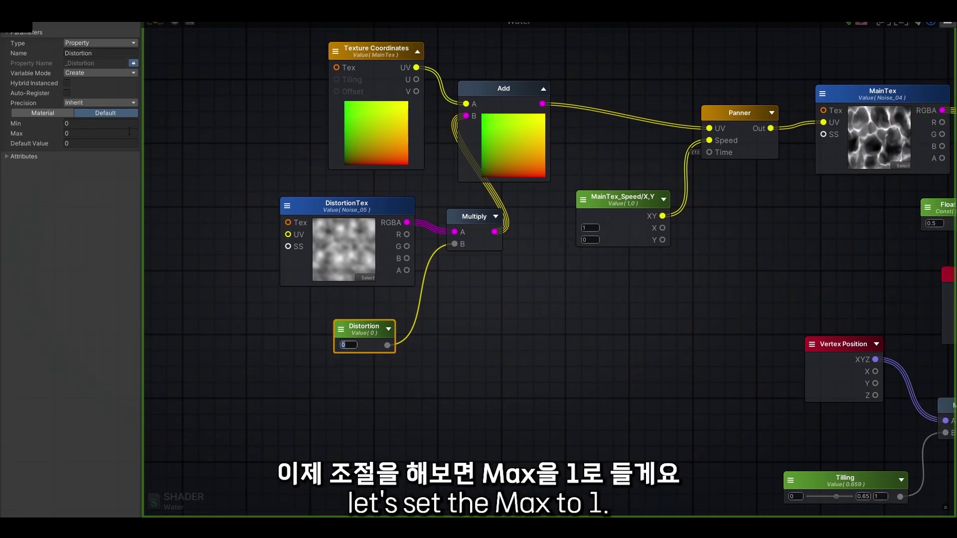
left_click(102, 131)
type("1")
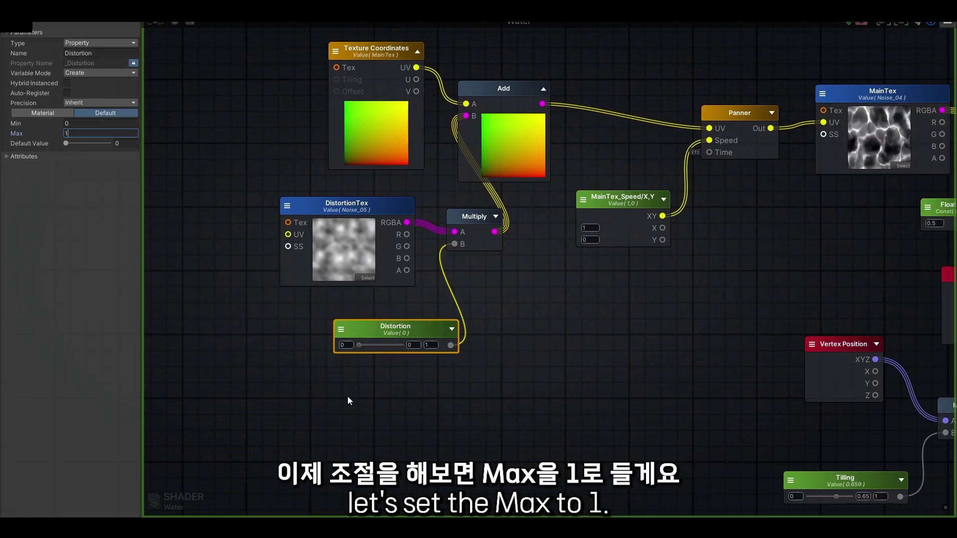
left_click(348, 395)
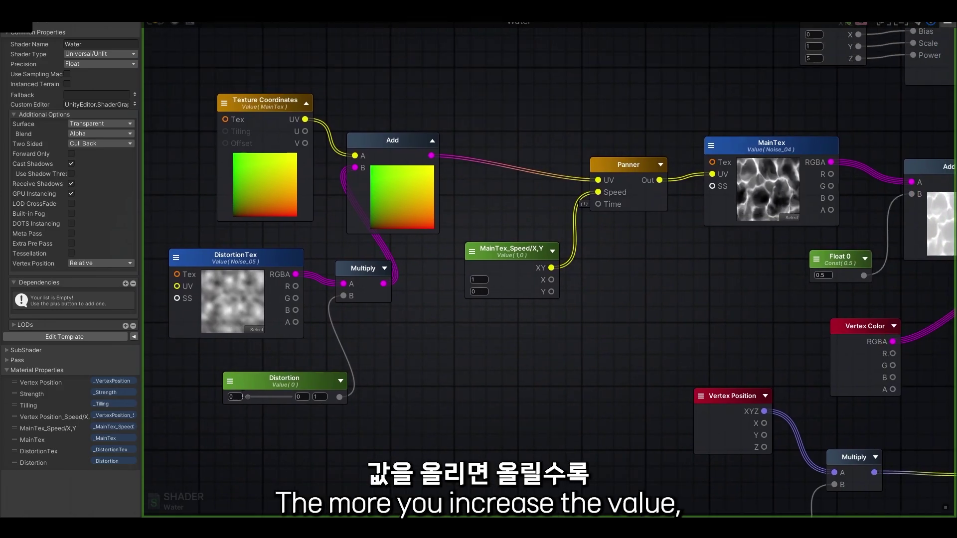
- Test the Distortion slider, set its value to 0.2, and check the MainTex preview
mouse_move(247, 397)
left_mouse_down()
mouse_move(289, 395)
mouse_move(248, 406)
left_mouse_up()
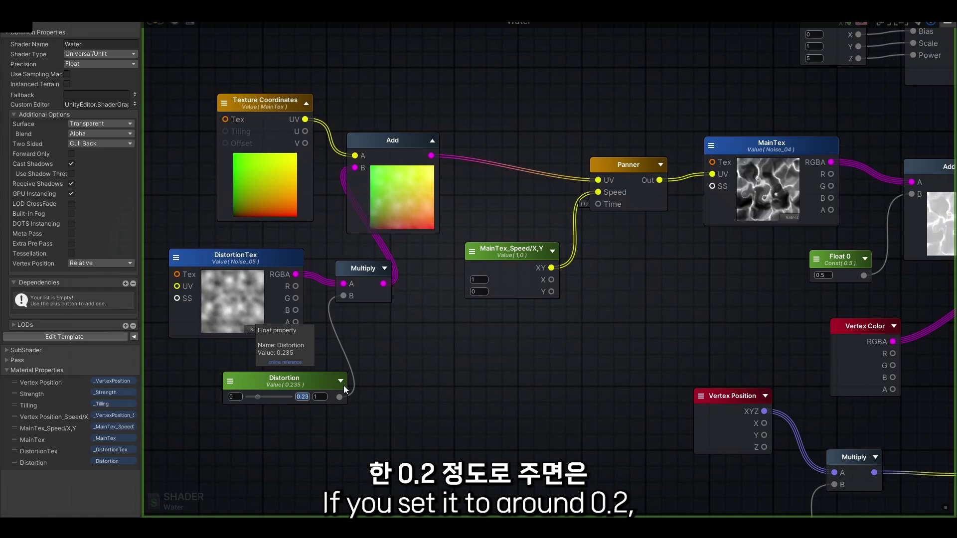
type(".2")
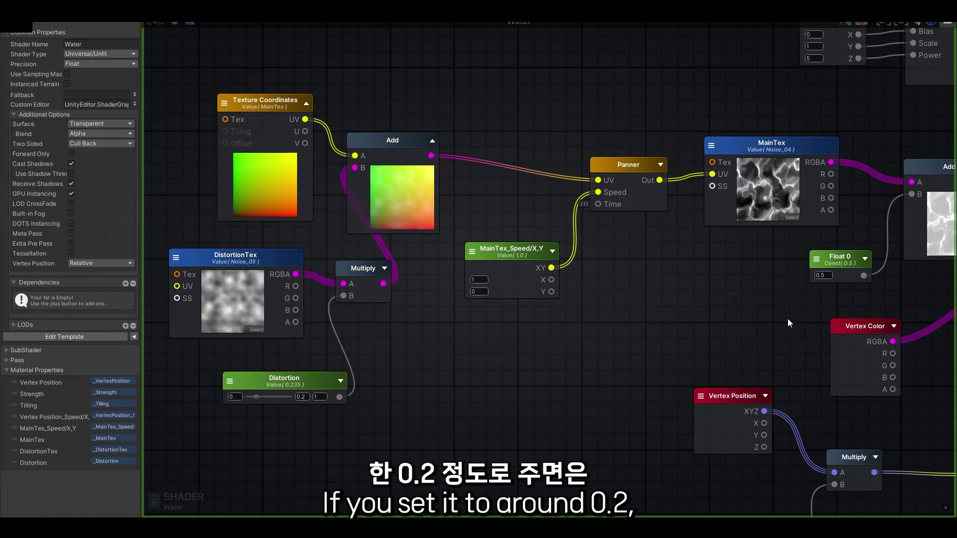
middle_click_drag(787, 318, 701, 315)
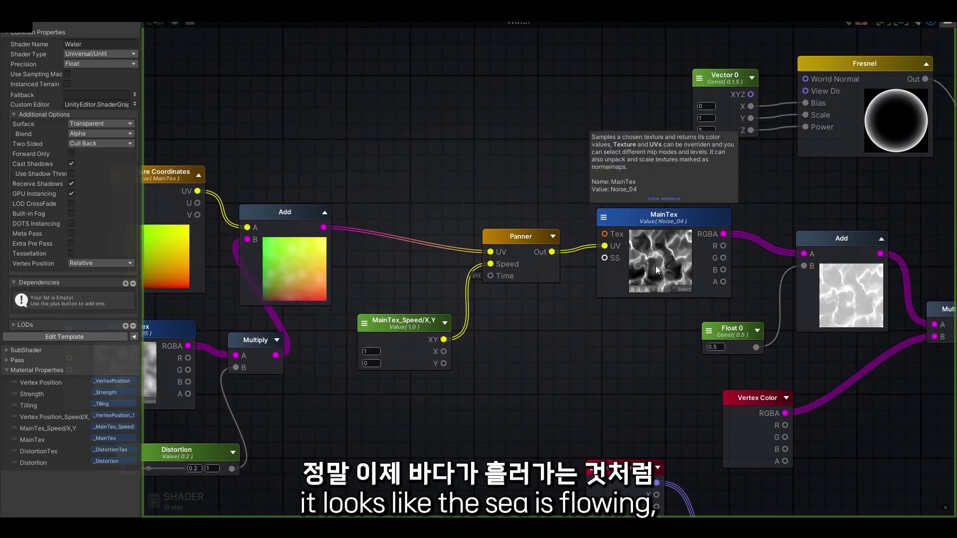